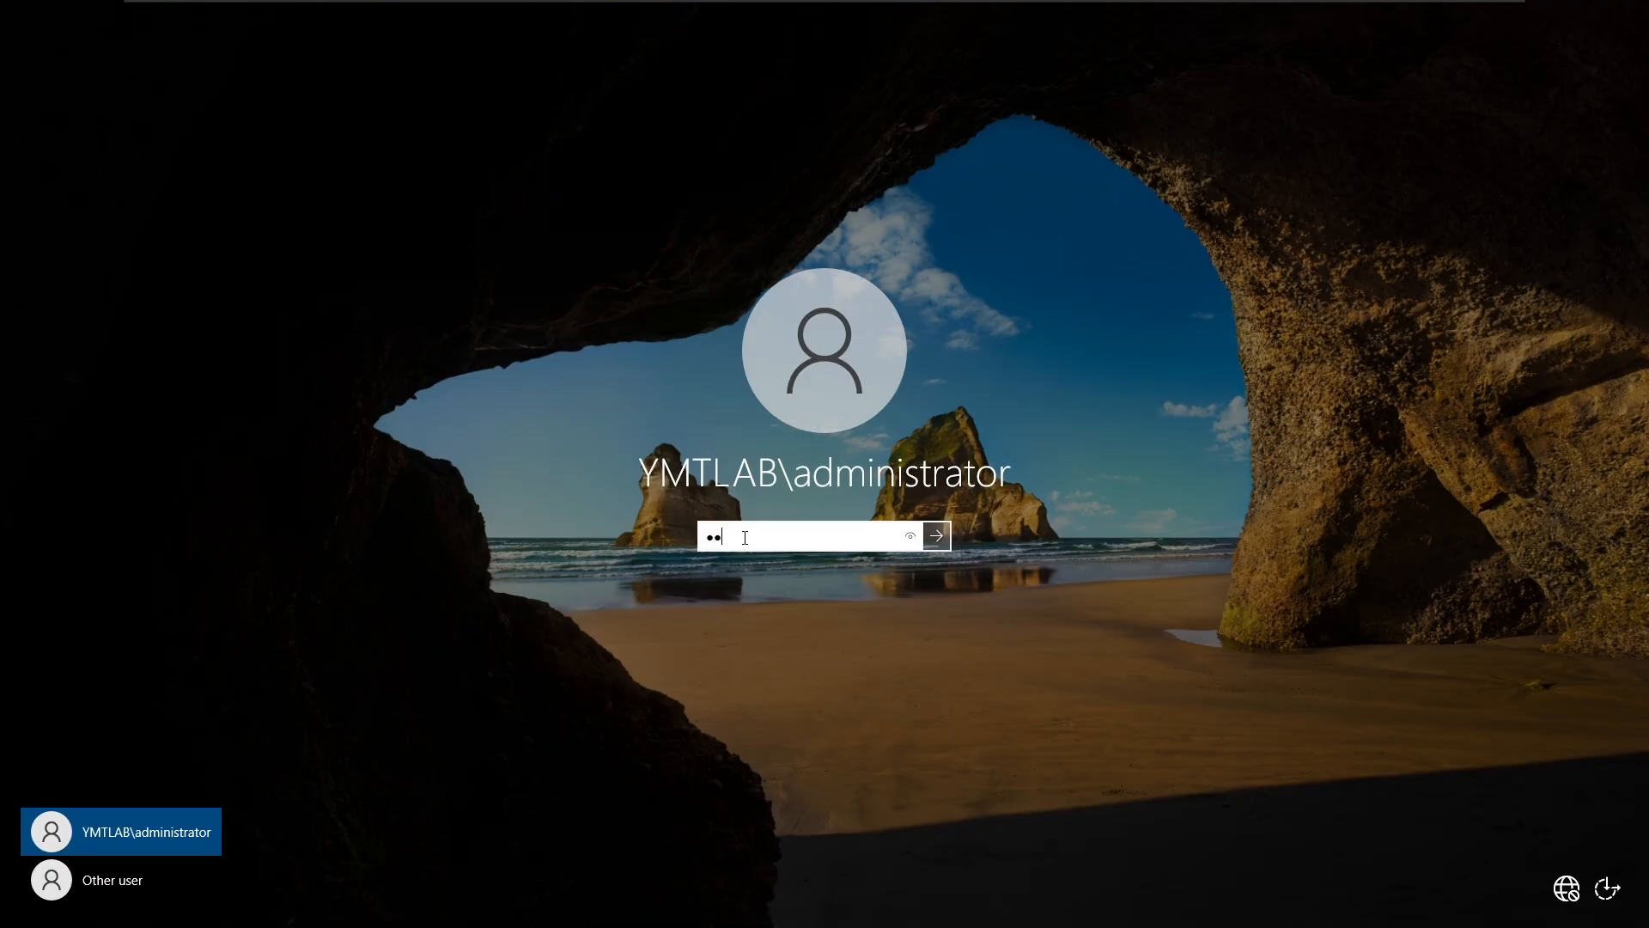
Step: Sign in to Windows Server 2022 as the domain administrator with its password
key(Return)
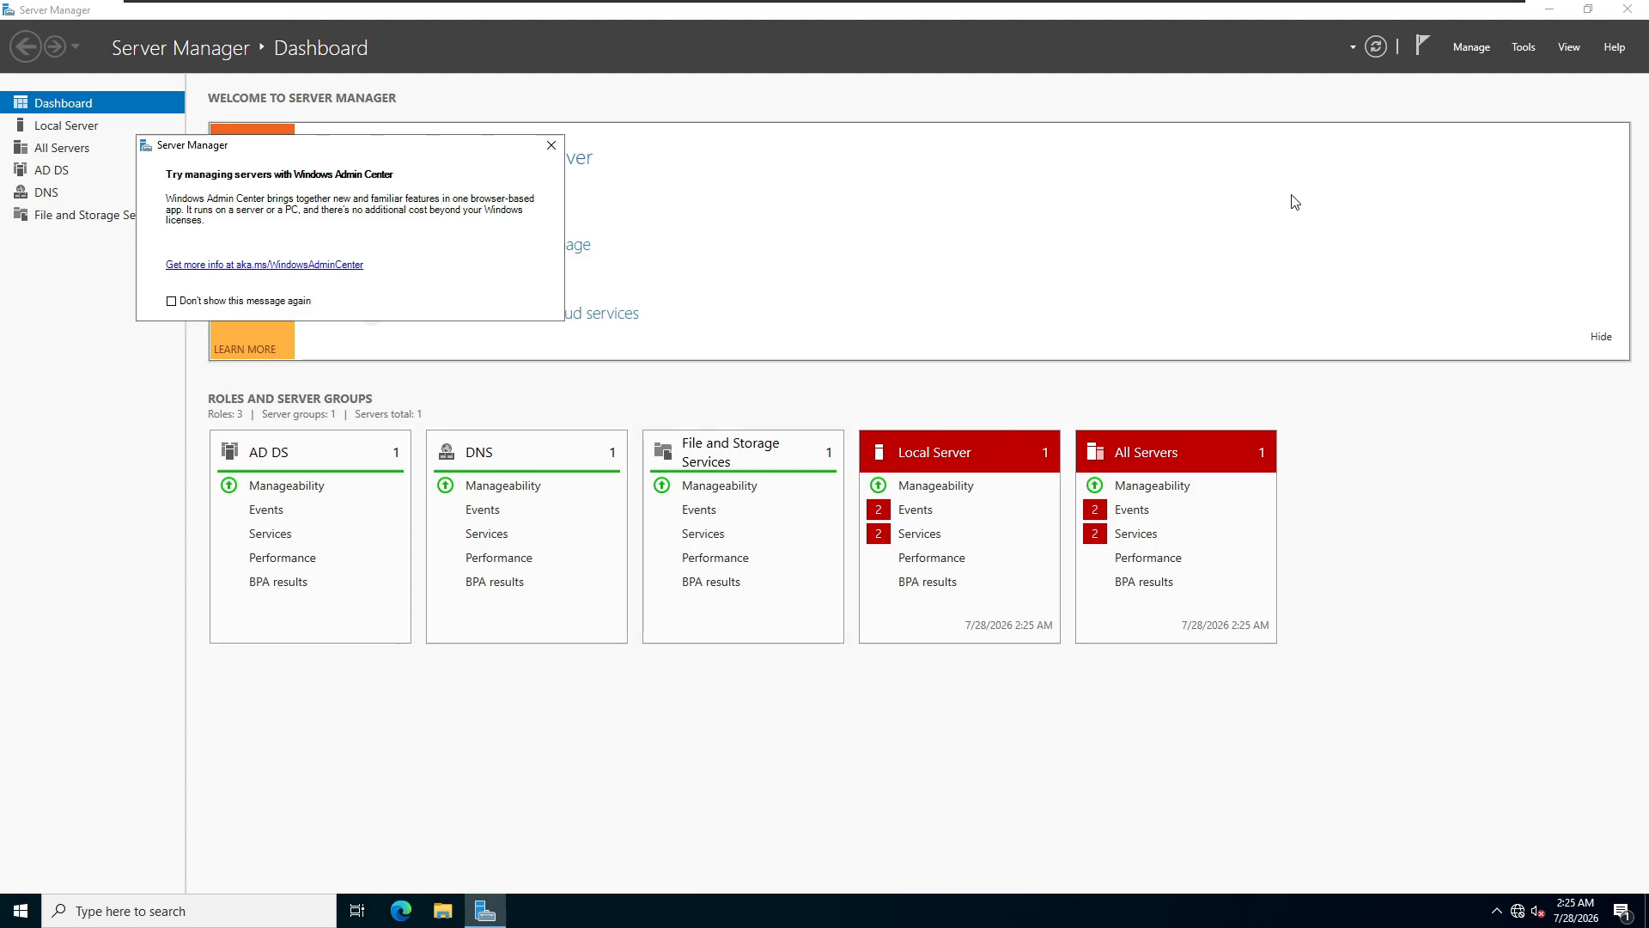
Step: Launch Active Directory Users and Computers from the Server Manager Tools menu
click(1530, 54)
click(1531, 52)
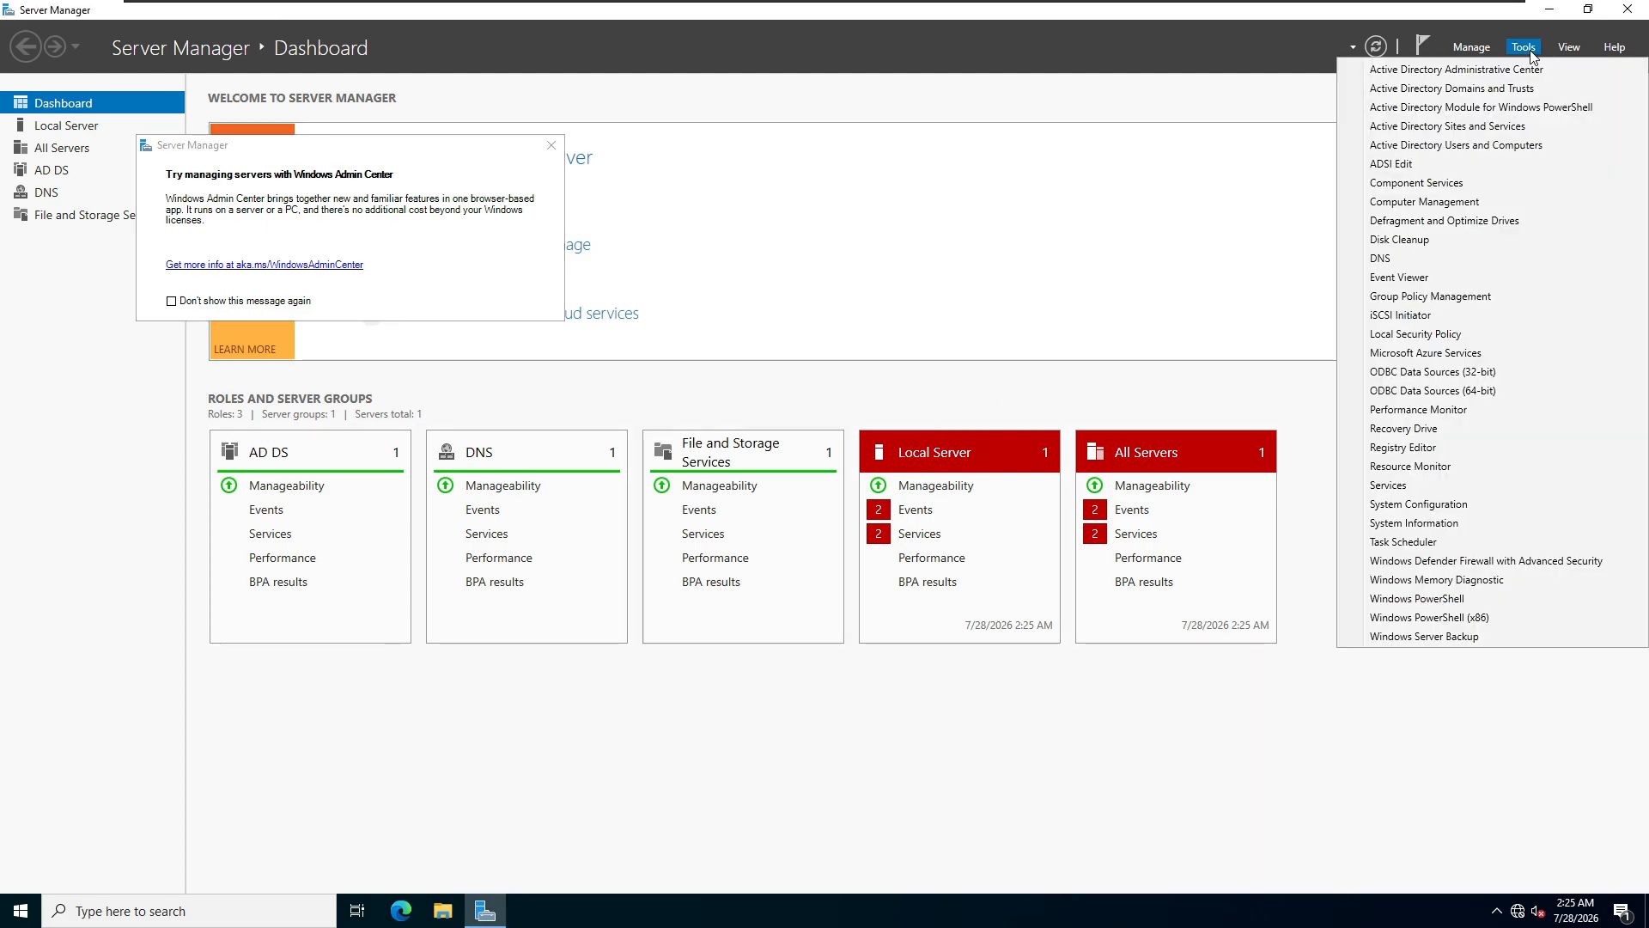
click(1494, 145)
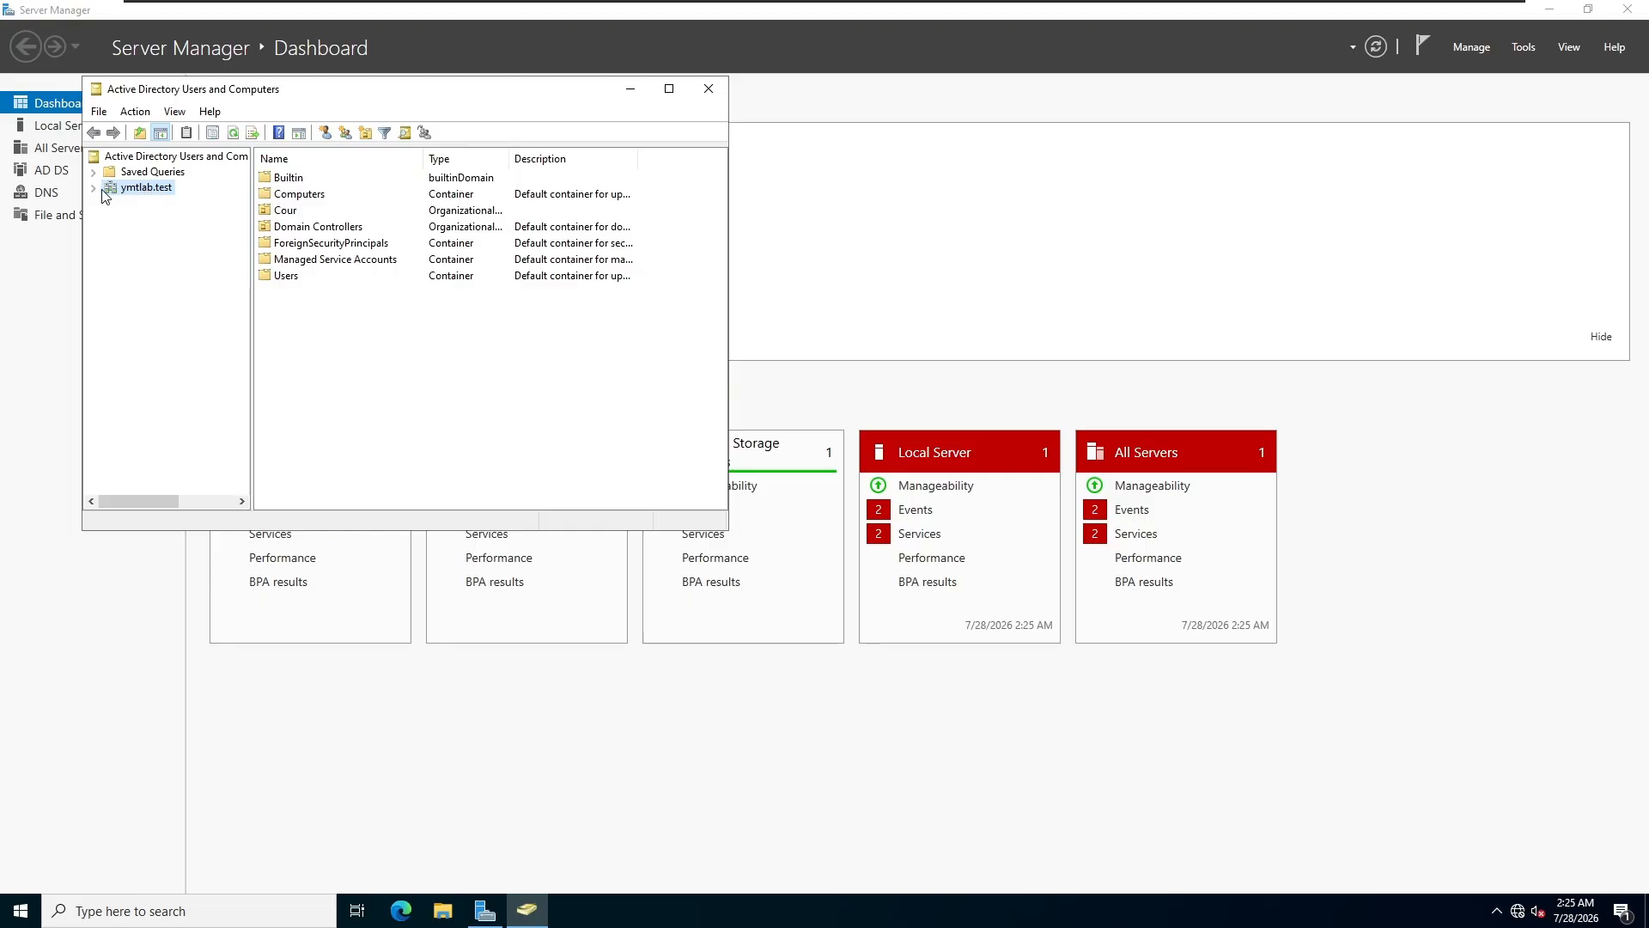
Step: Create a YMTL organizational unit directly under the ymtlab.test domain
double_click(129, 189)
right_click(129, 191)
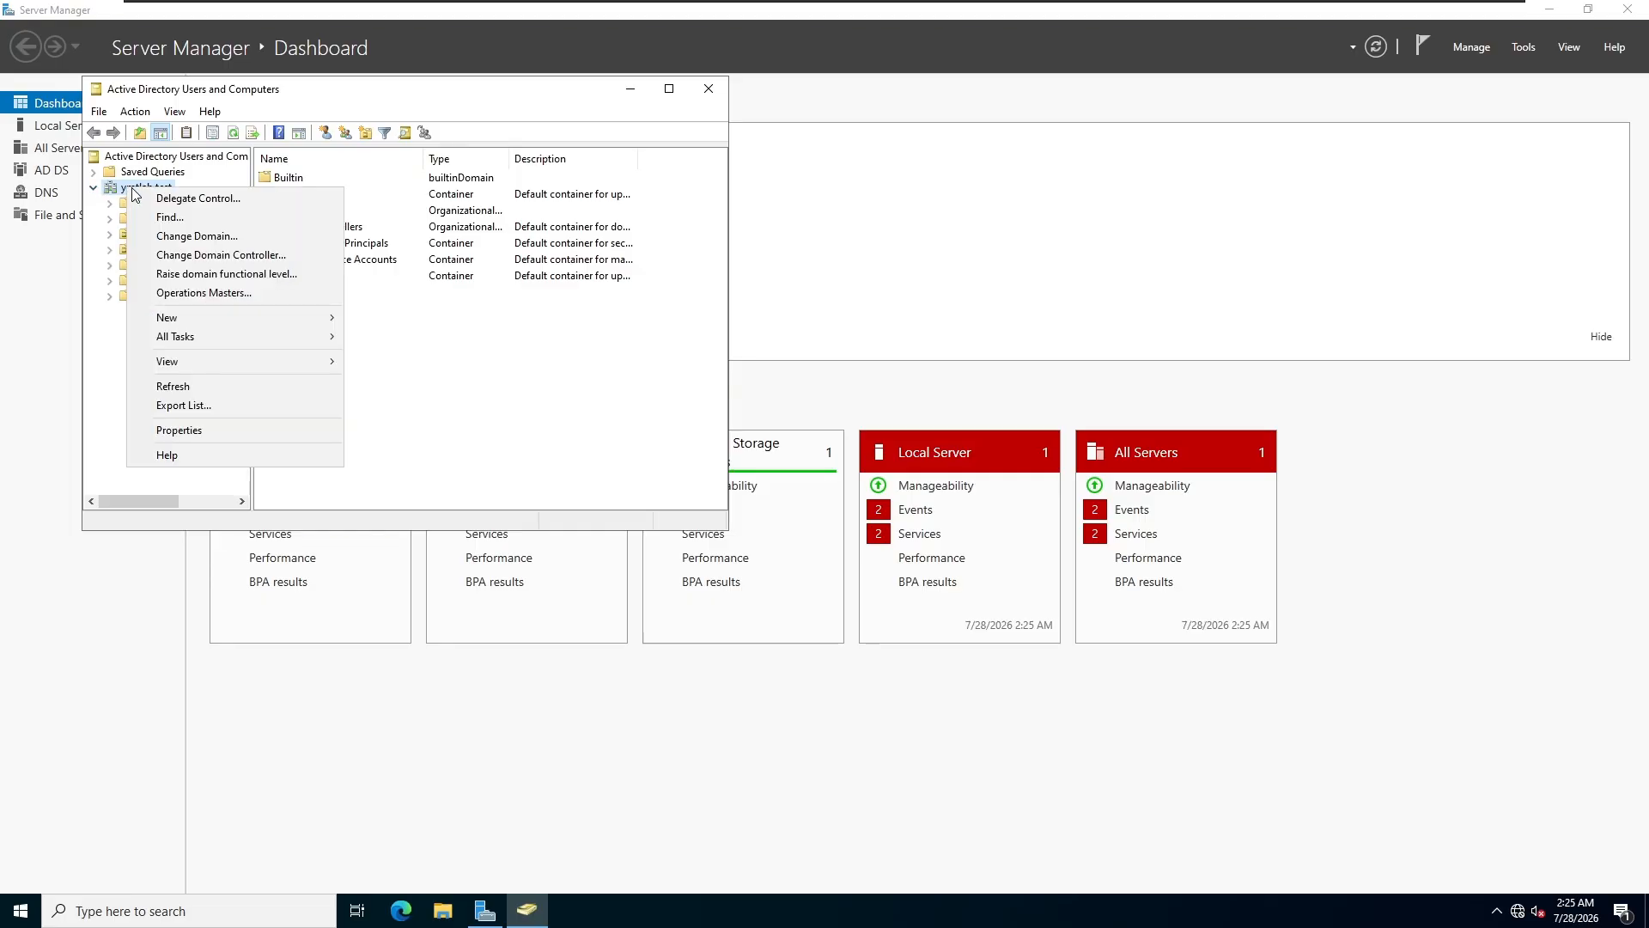
mouse_move(169, 325)
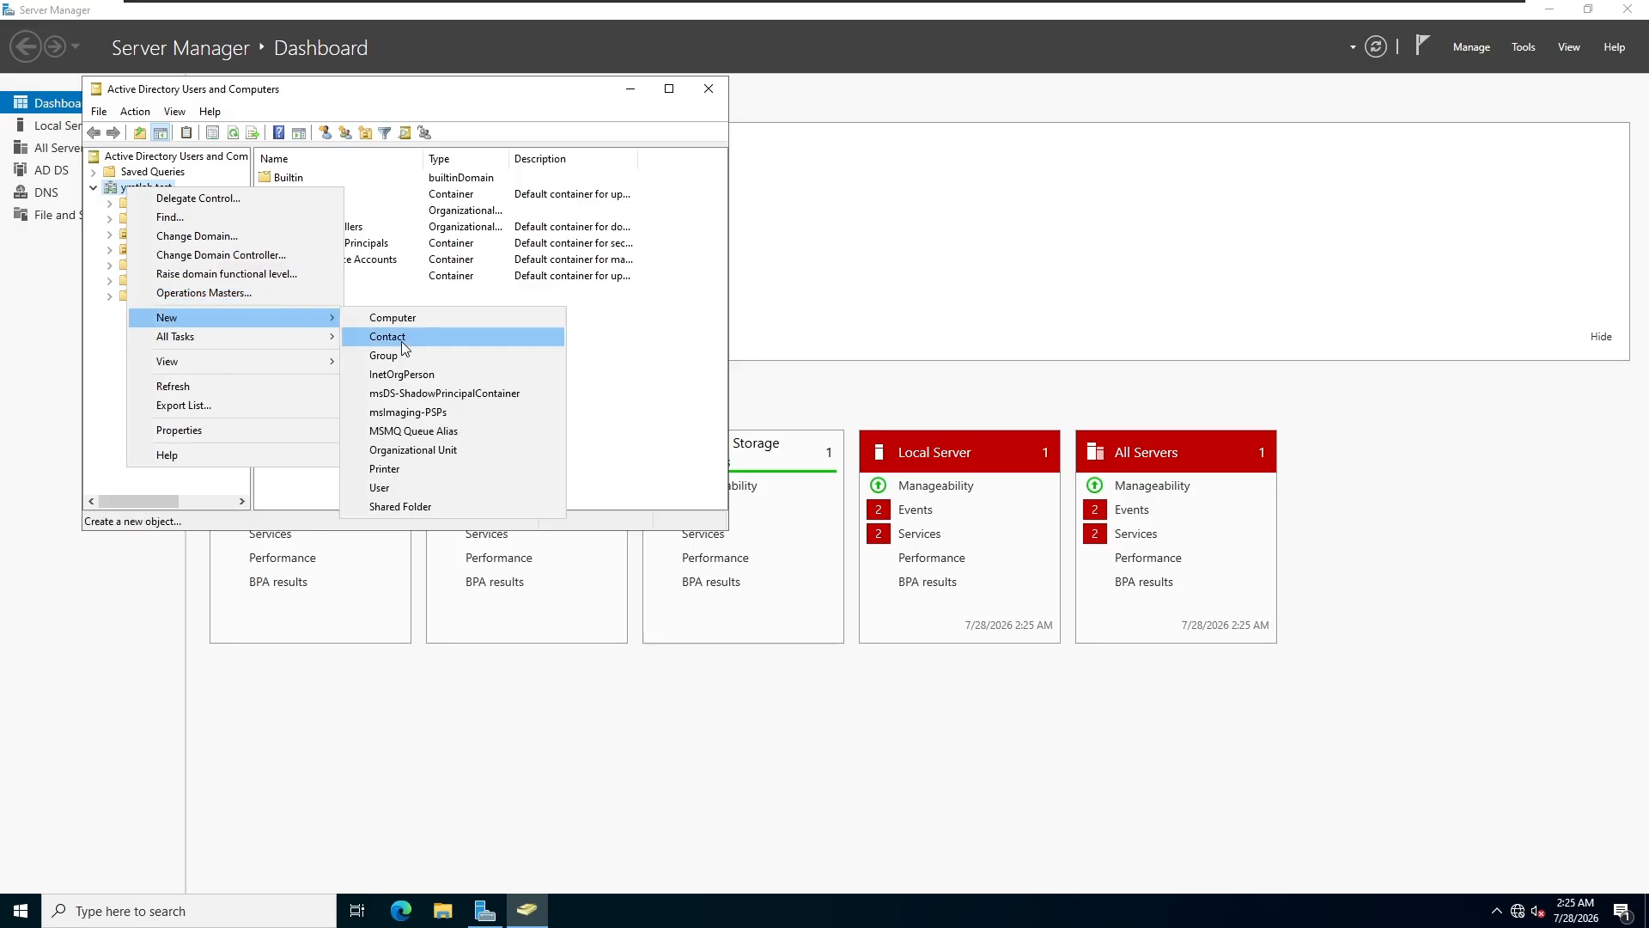
click(446, 450)
text(YMTL)
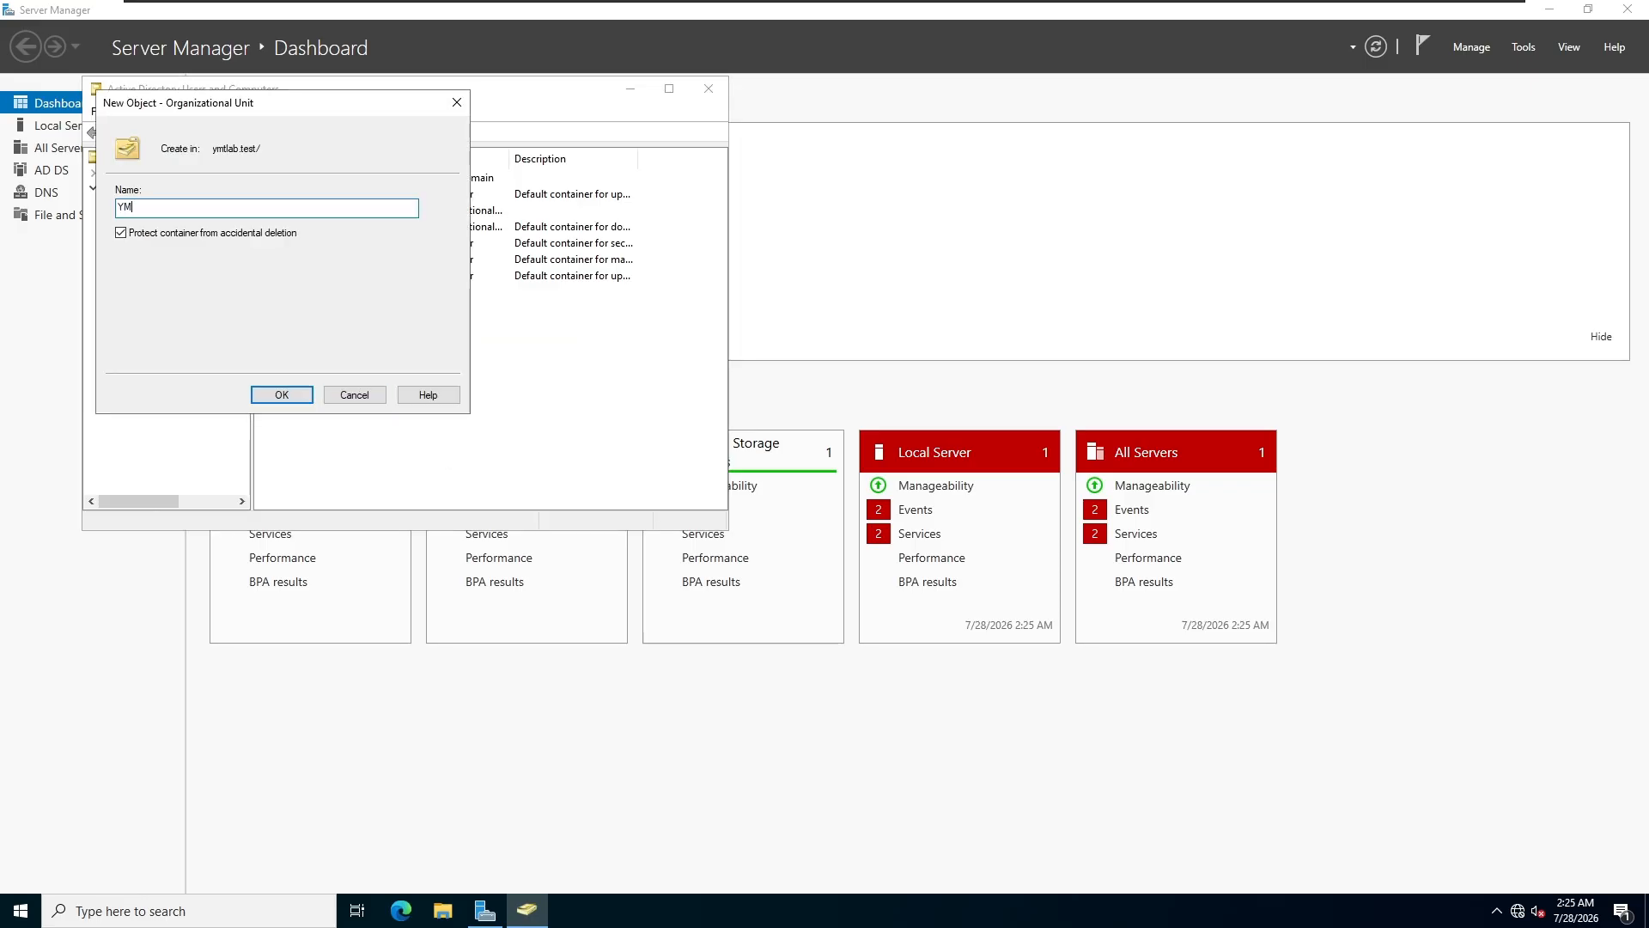
click(272, 397)
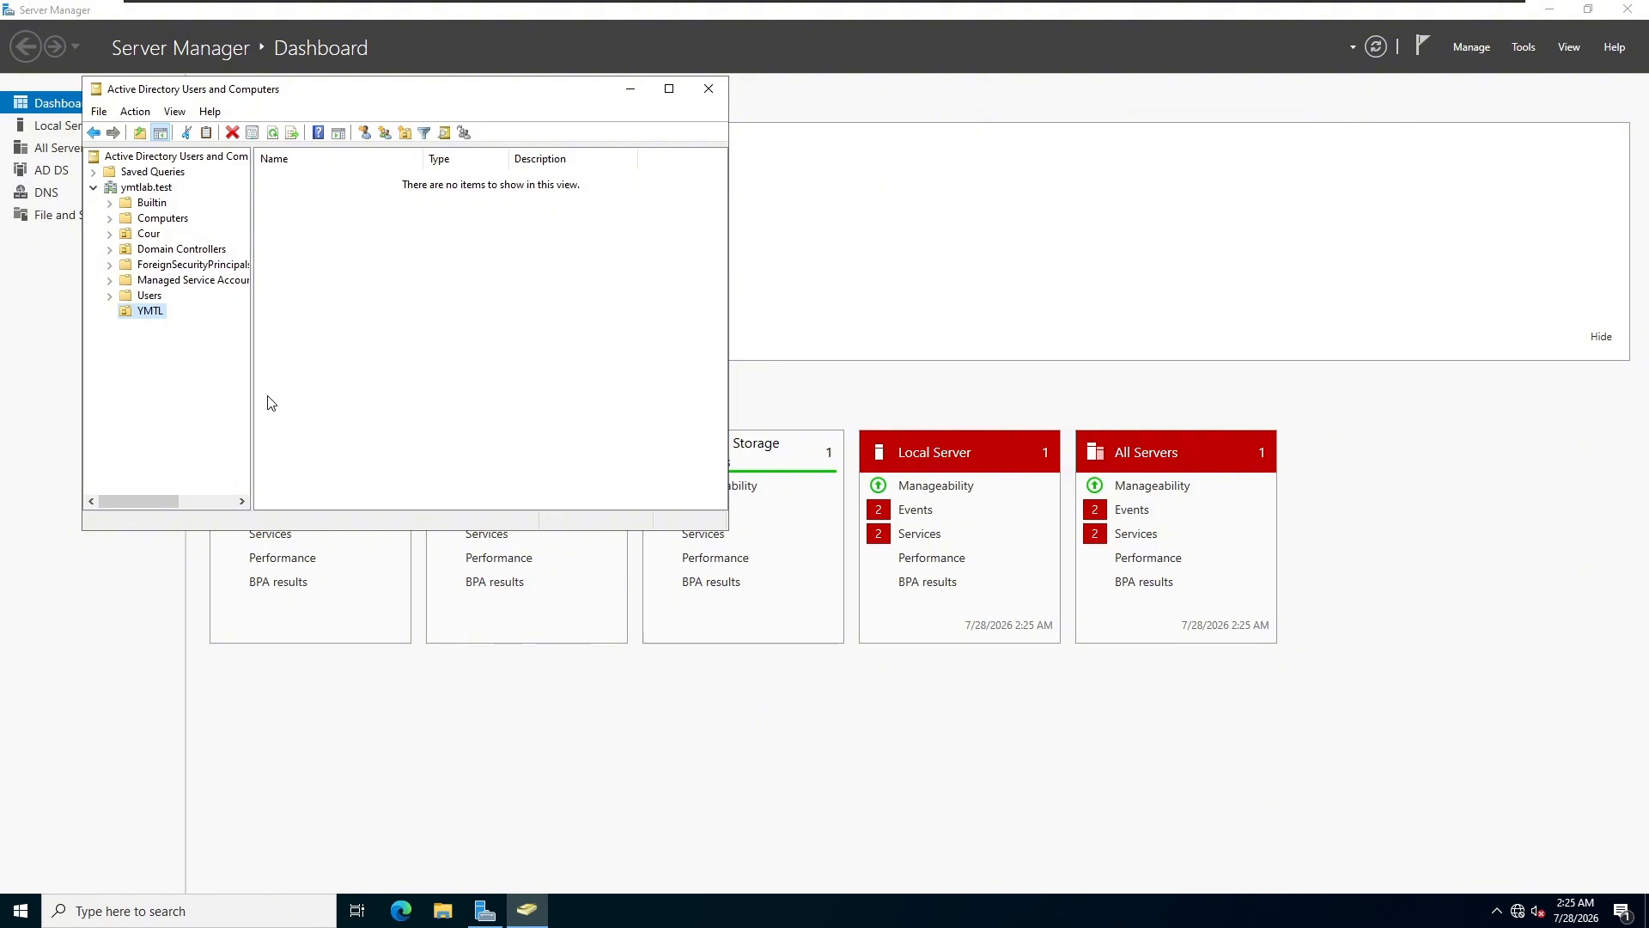
Step: Add child organizational units User and Computers inside YMTL
right_click(142, 313)
mouse_move(238, 386)
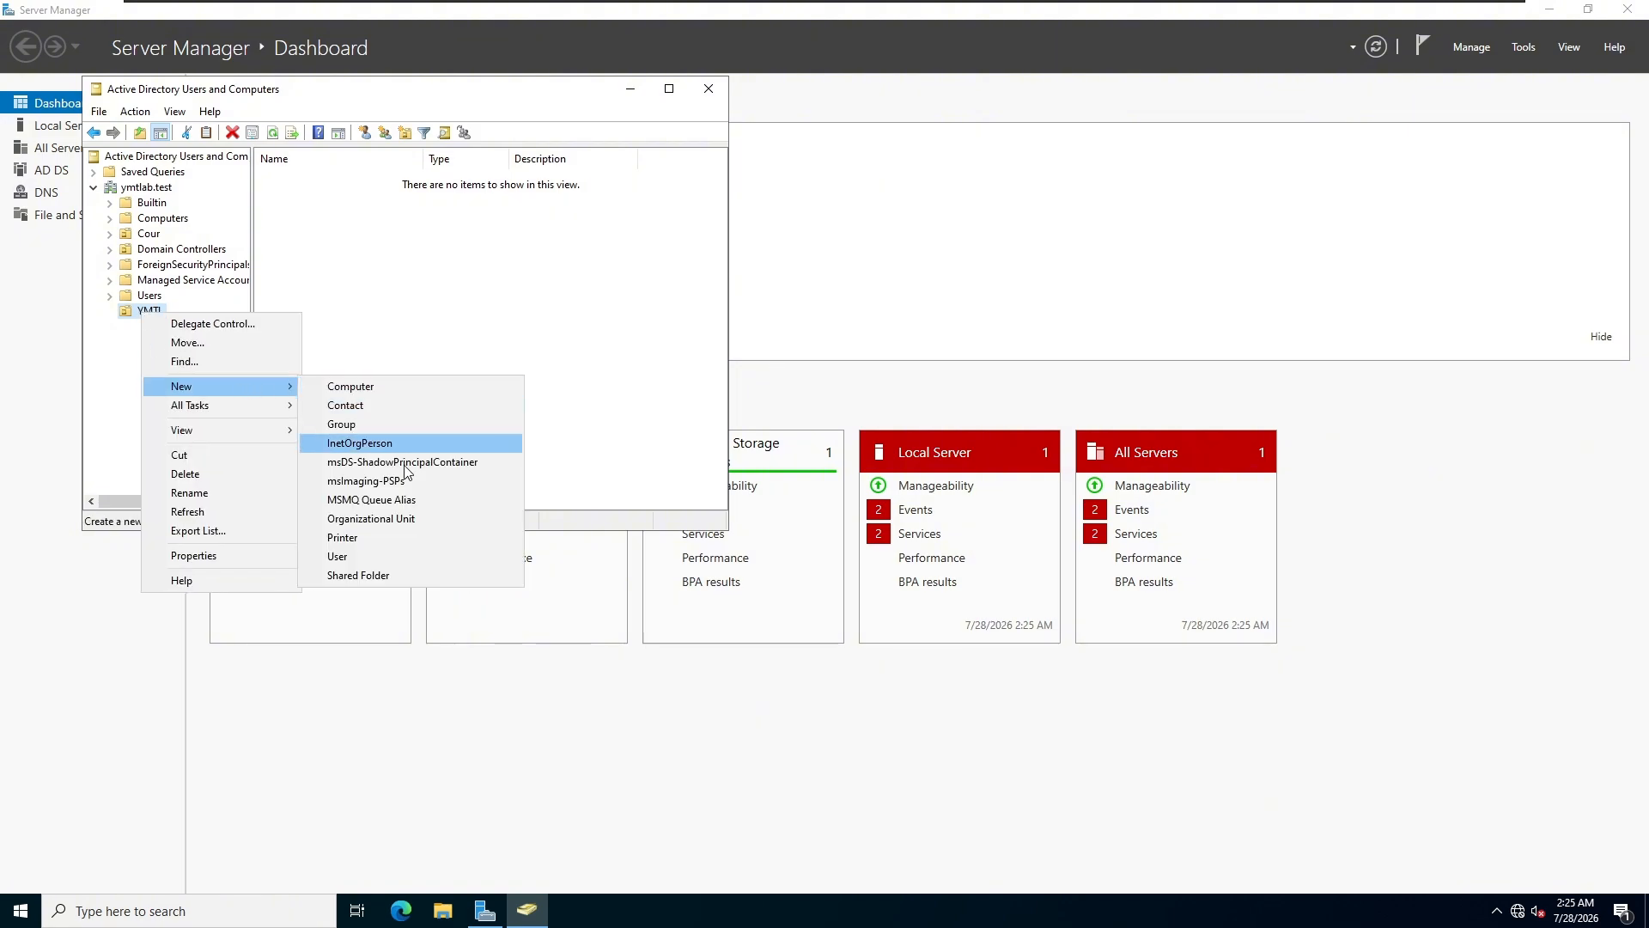
click(371, 518)
text(User)
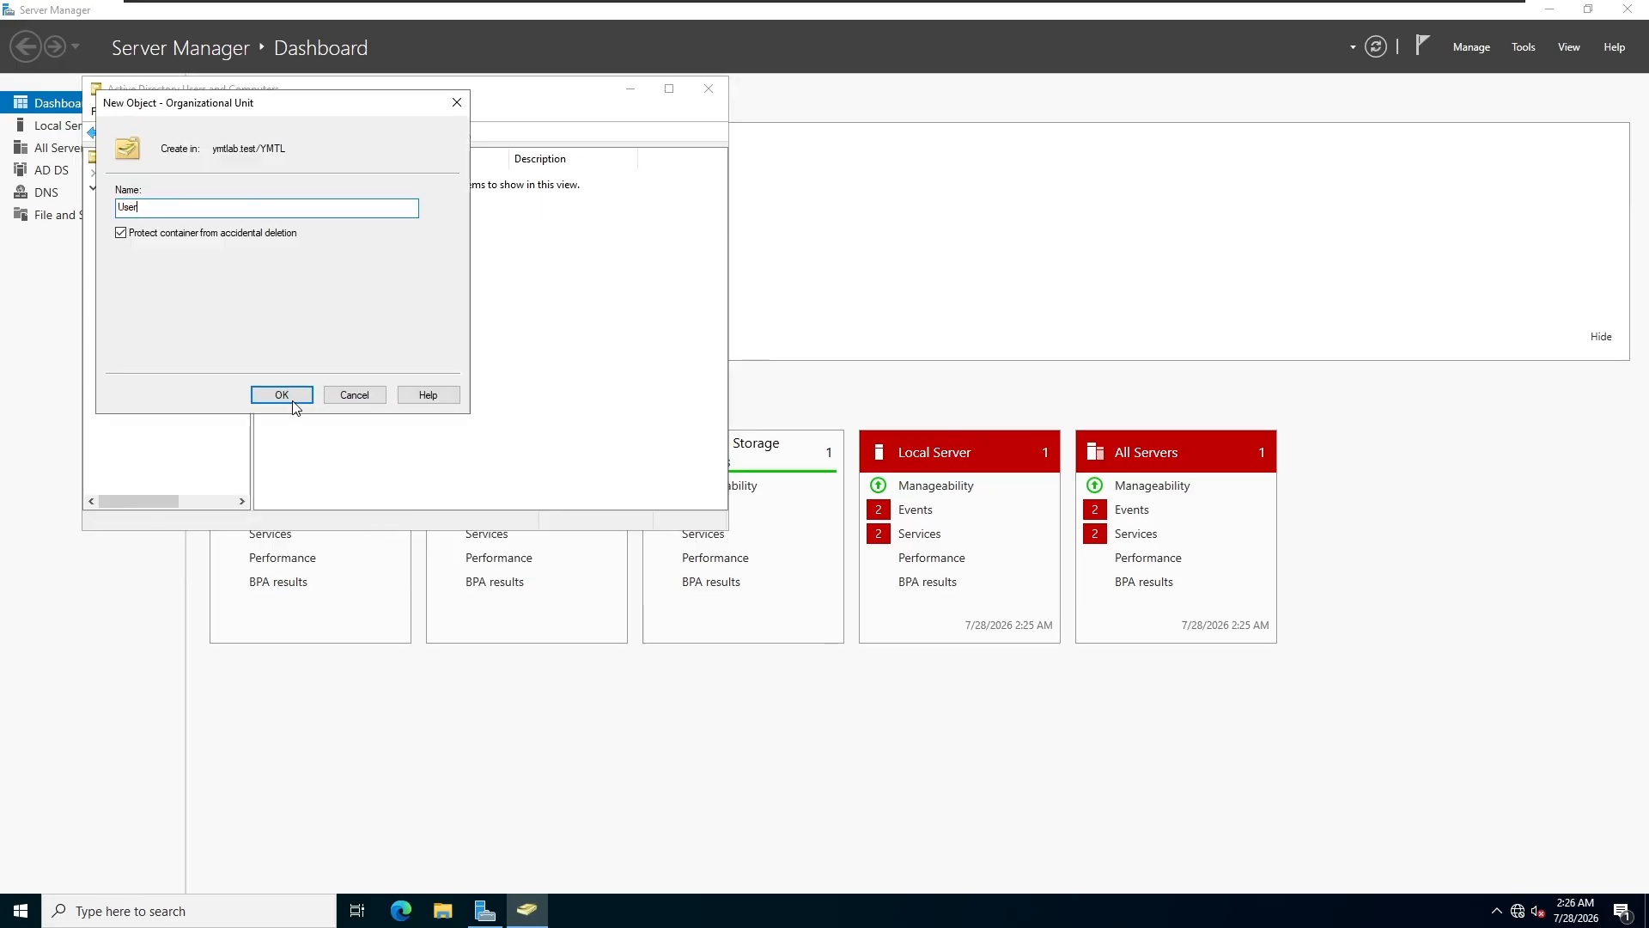
click(292, 399)
right_click(144, 312)
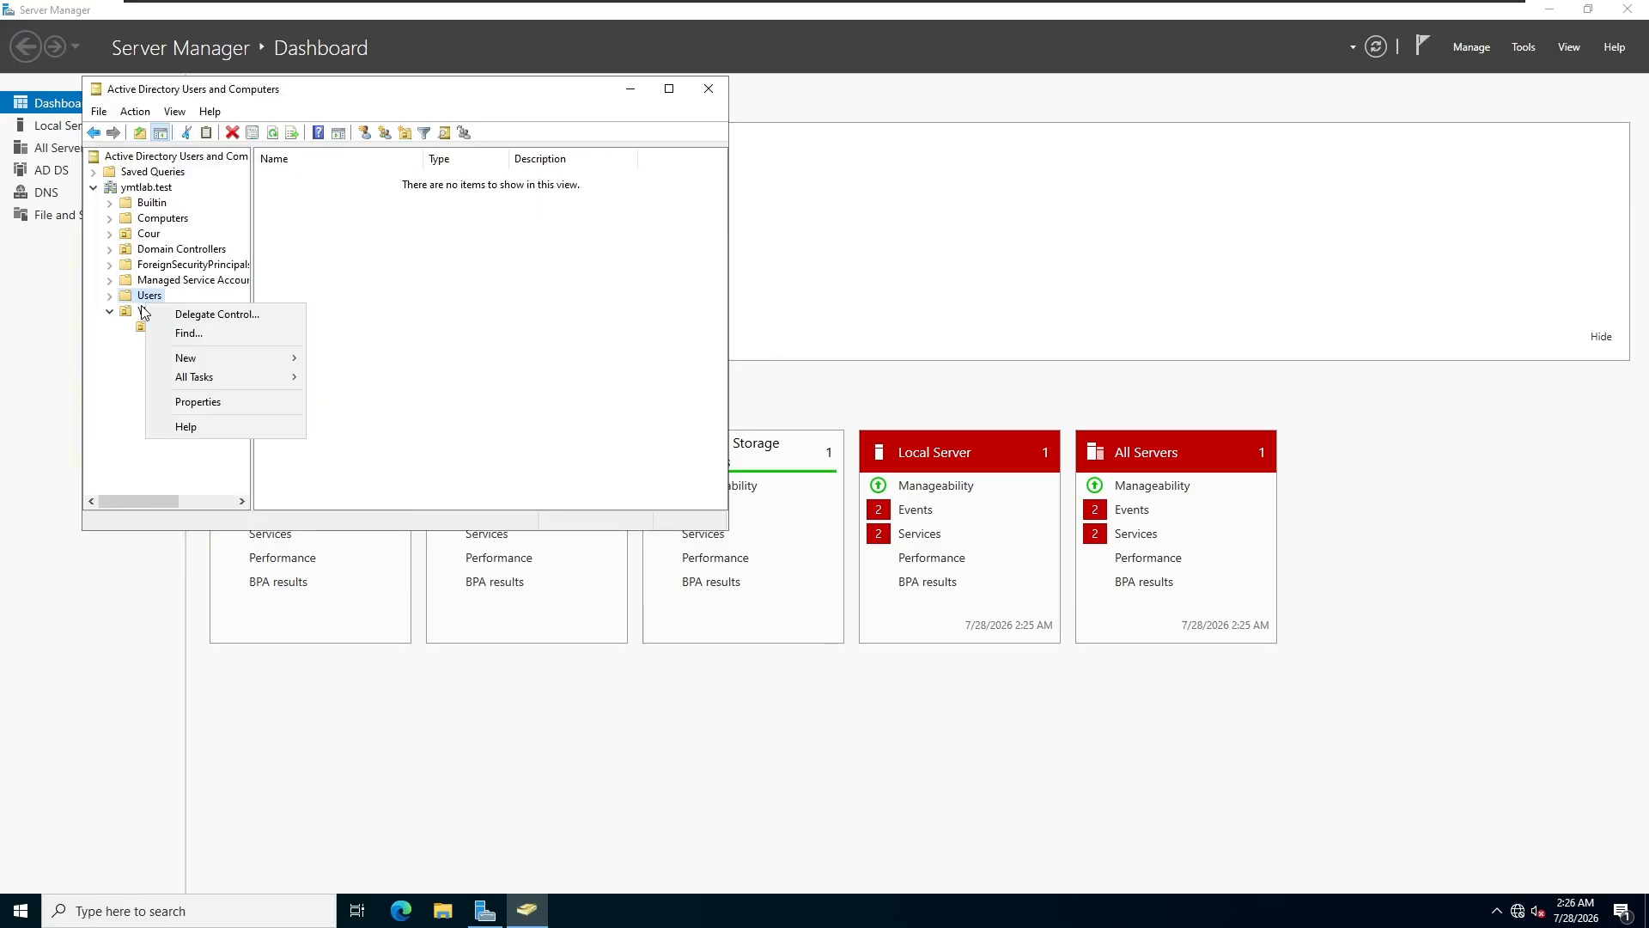
mouse_move(215, 379)
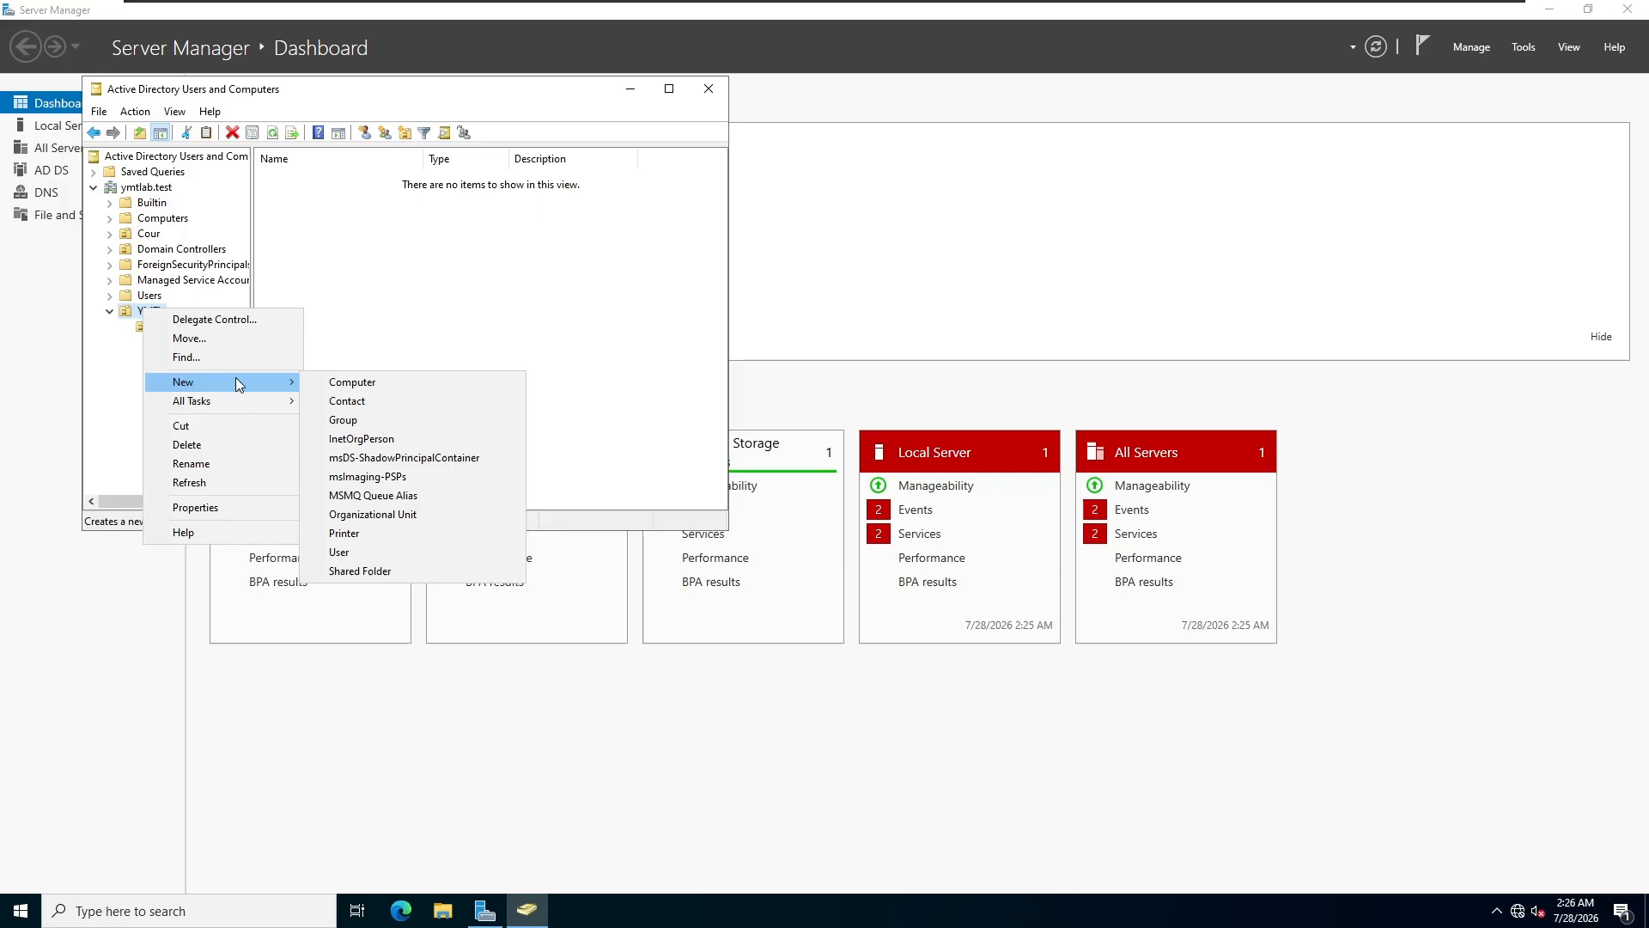
click(400, 516)
text(Computers)
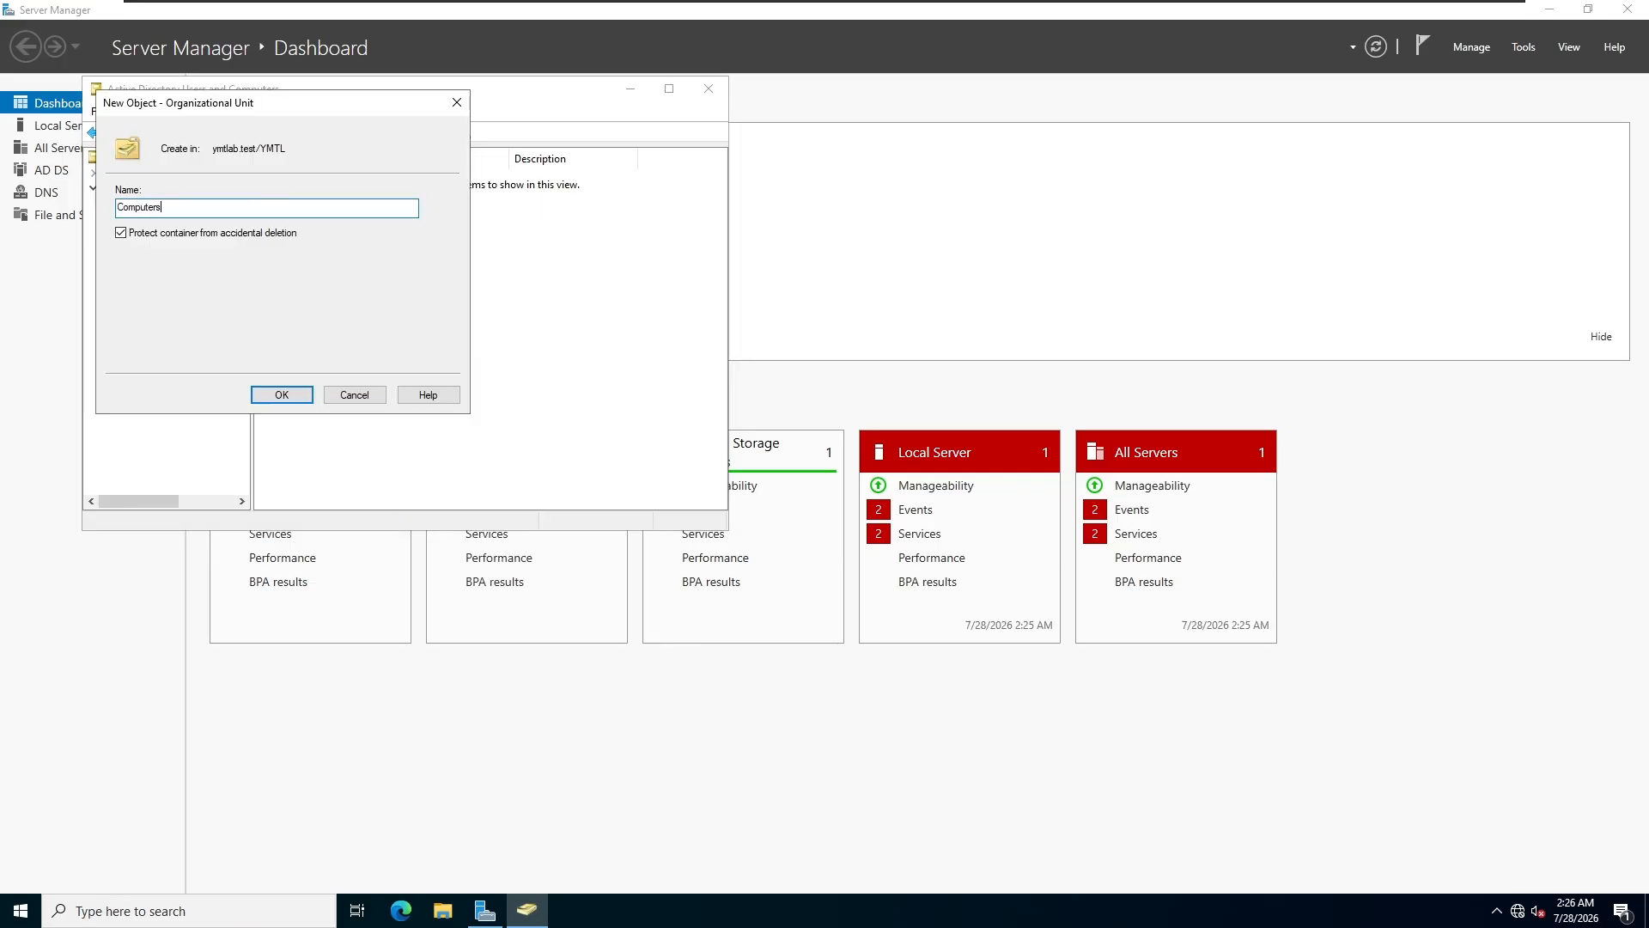
click(274, 392)
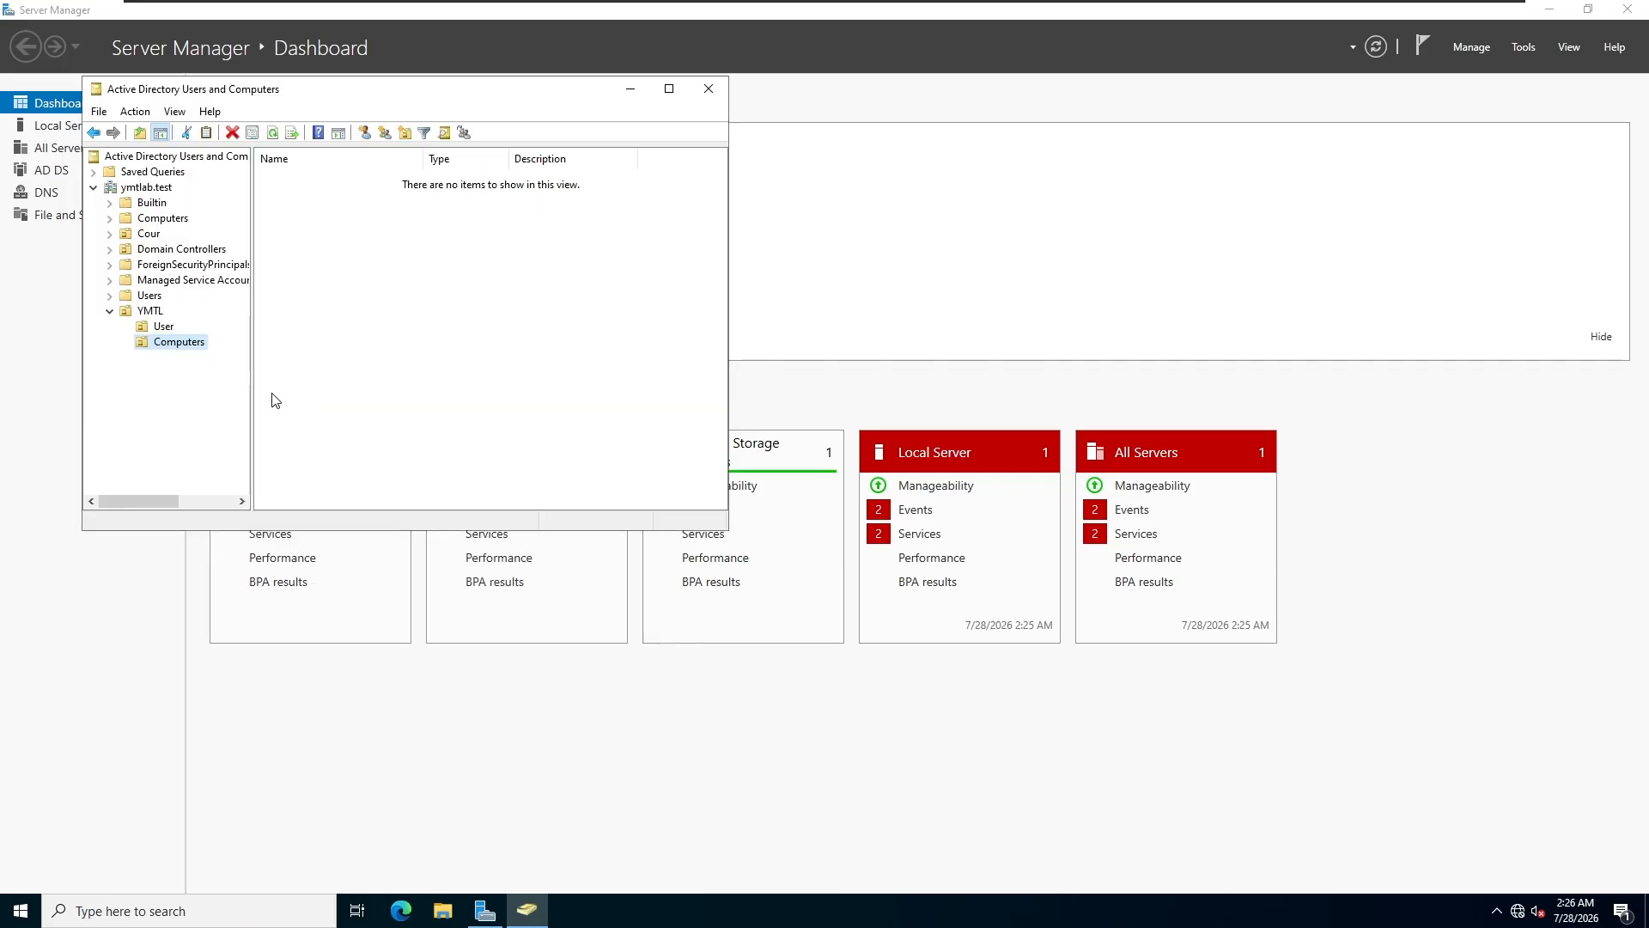
click(159, 330)
Step: Create a first user in YMTL/User with name and logon name, without forced password change
right_click(159, 330)
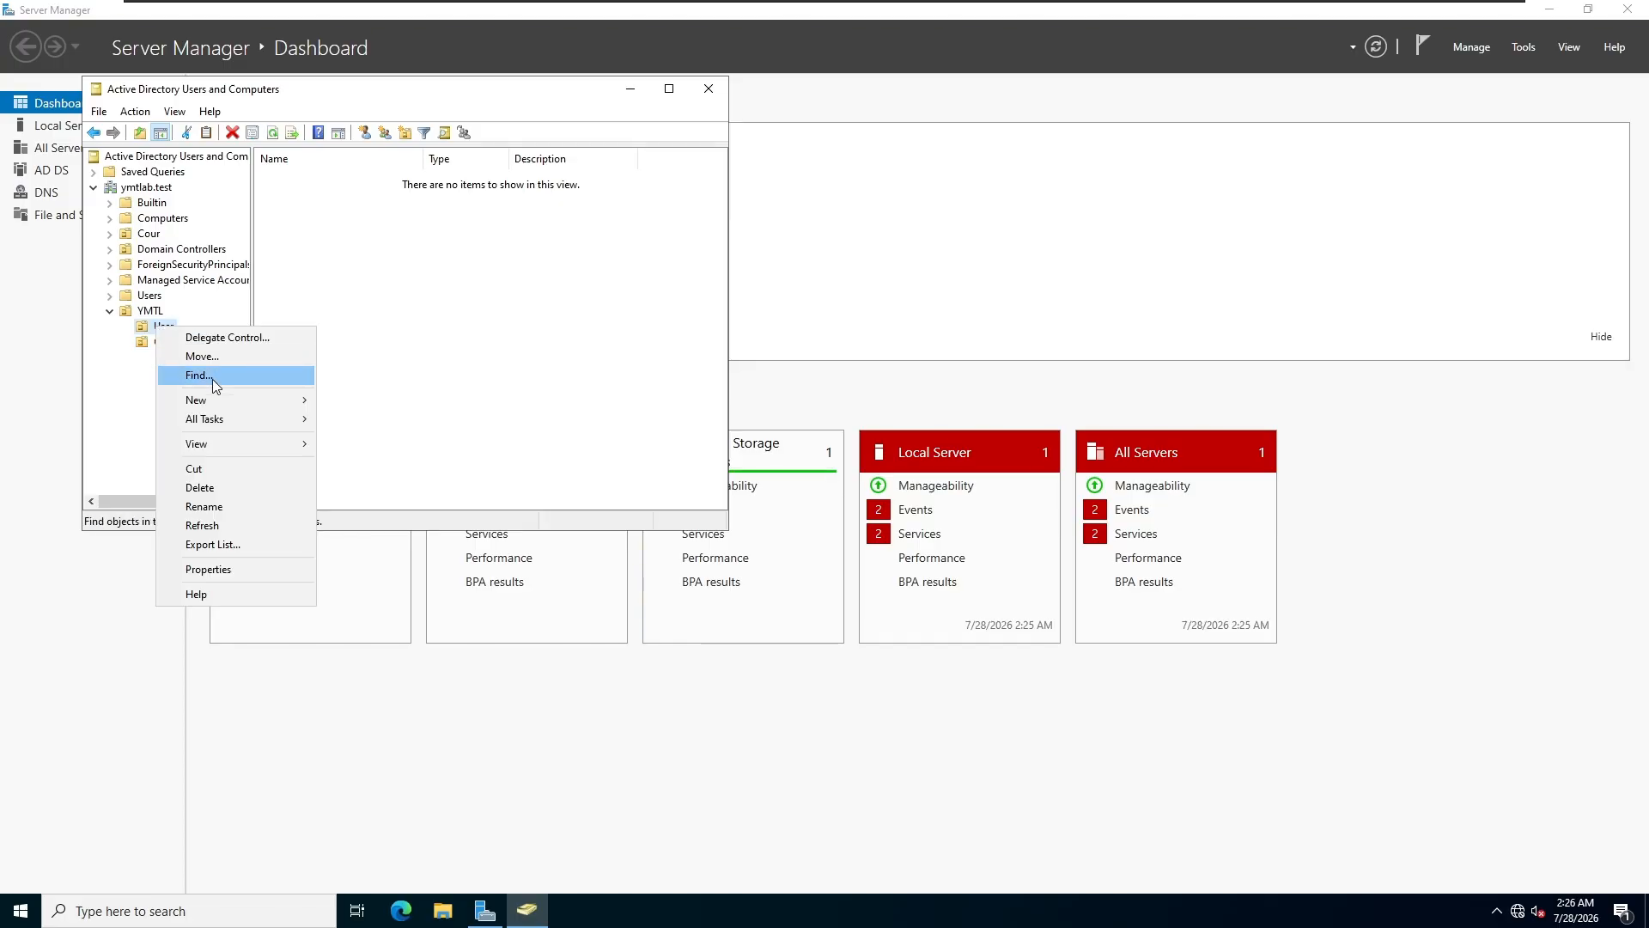
mouse_move(224, 395)
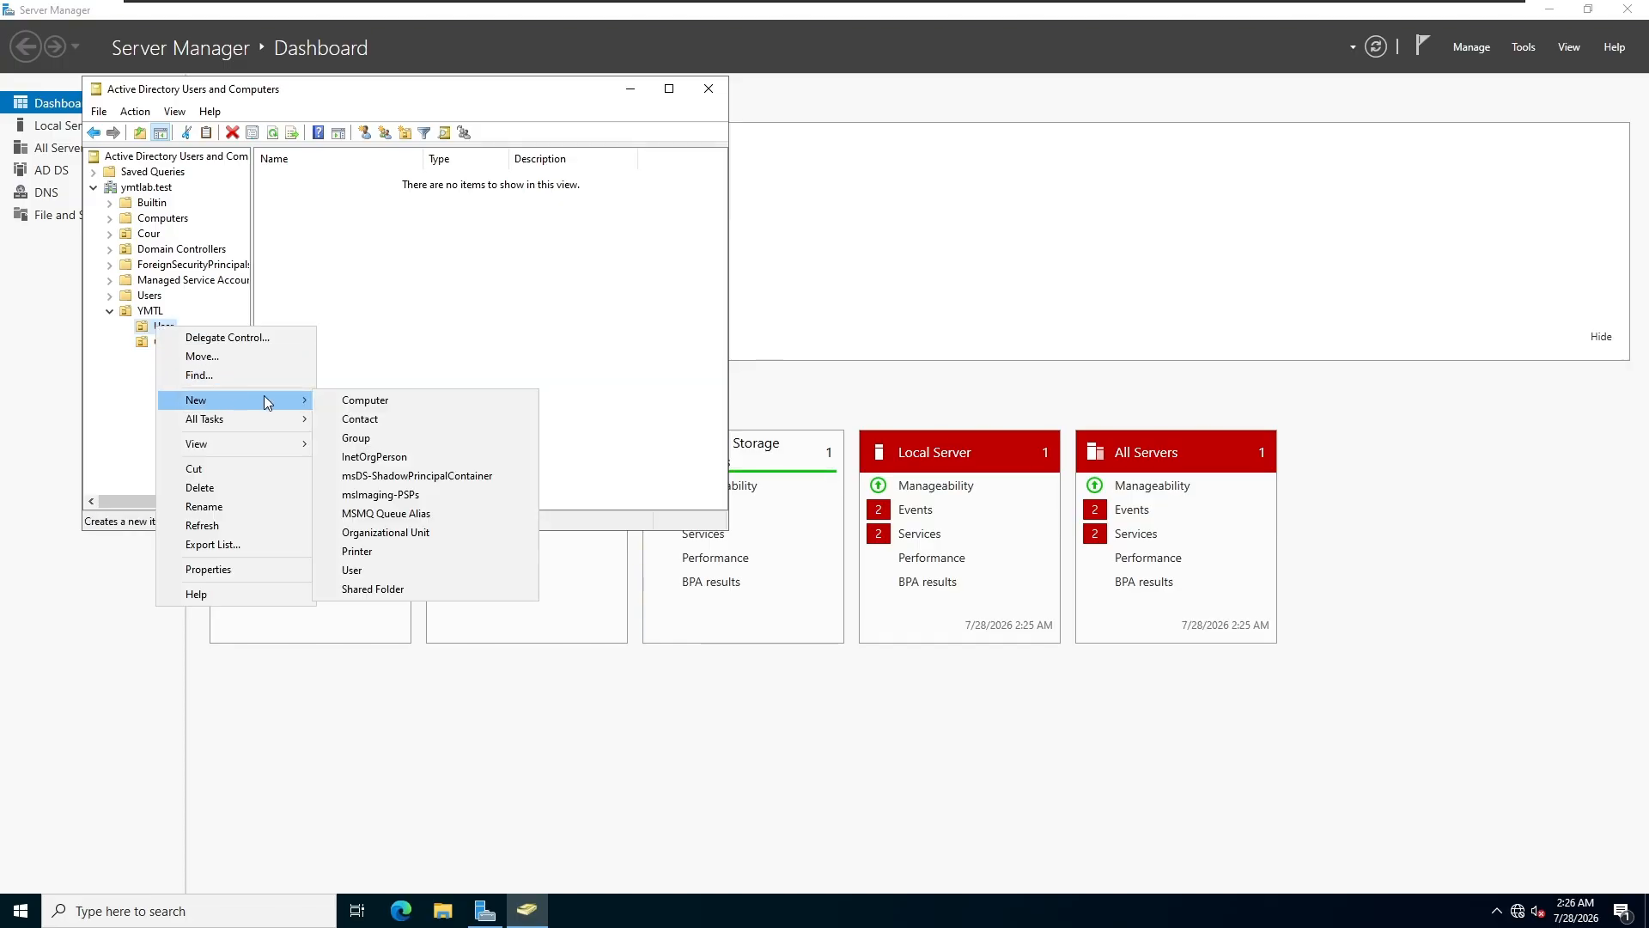
click(354, 570)
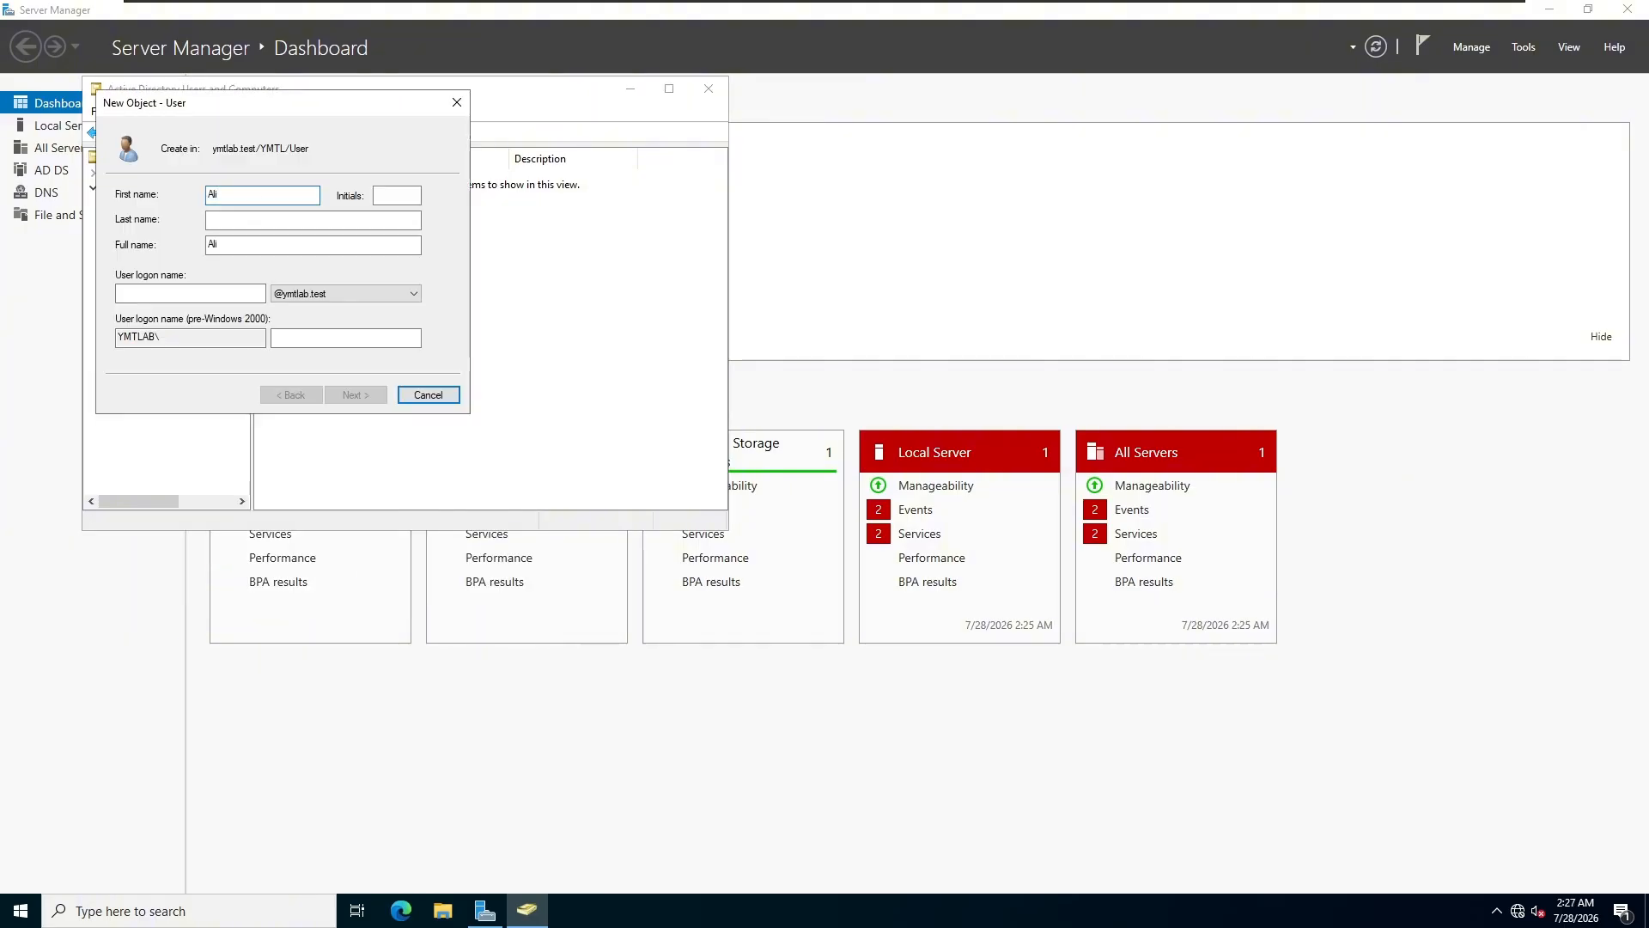
key(Tab)
key(Tab)
key(Tab)
key(Tab)
click(364, 397)
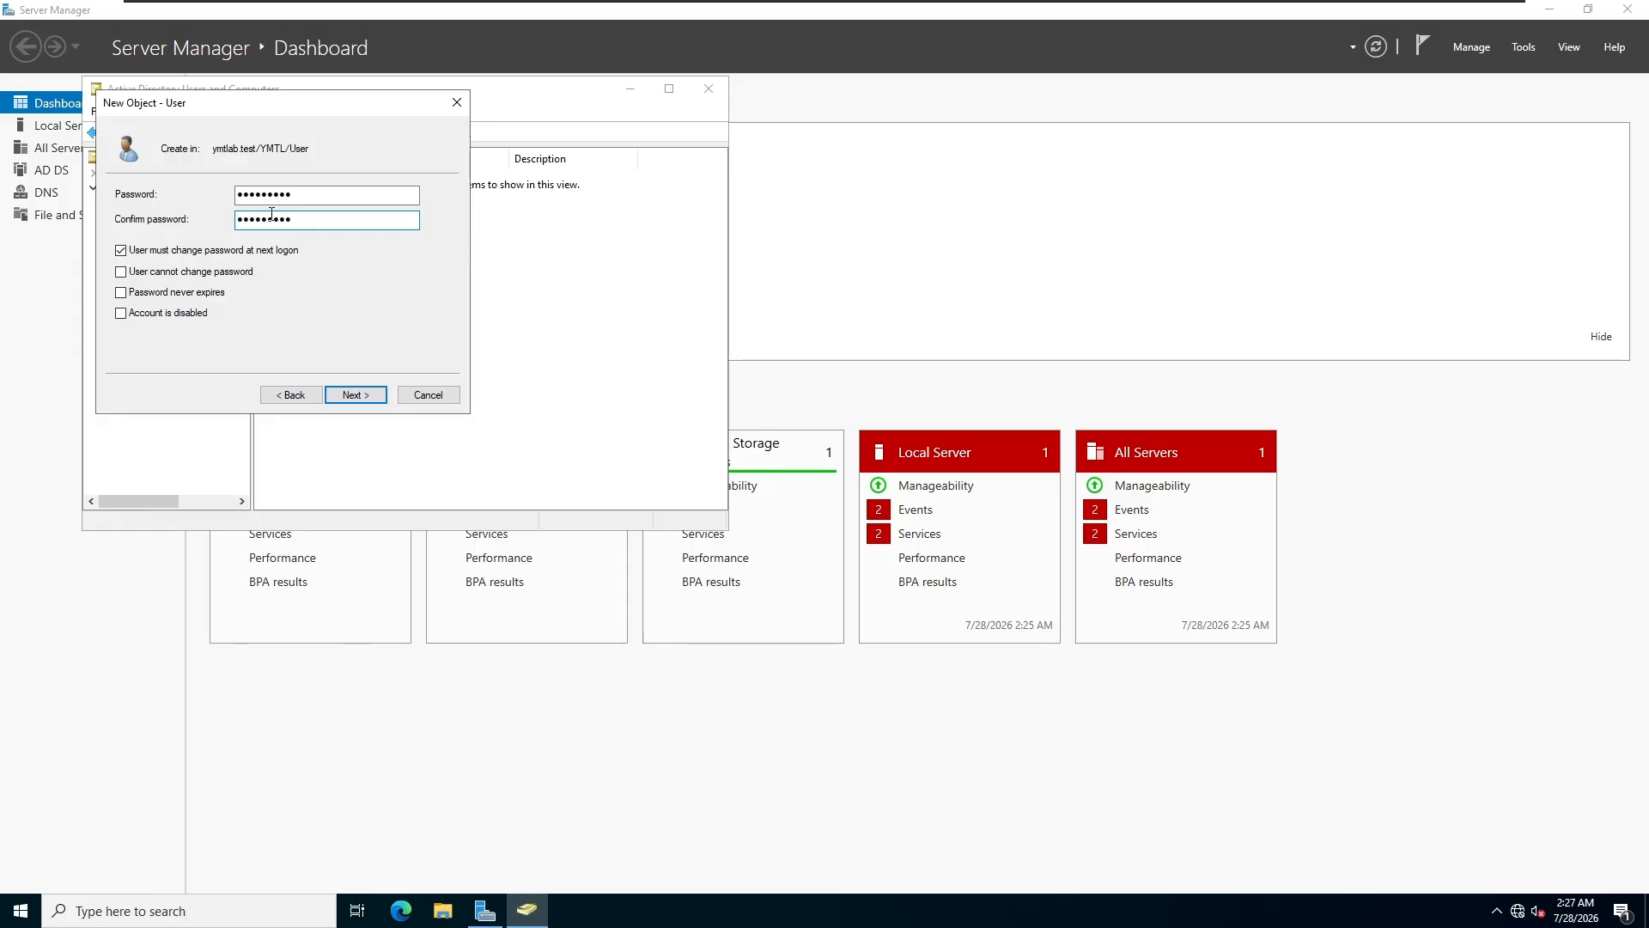
click(121, 251)
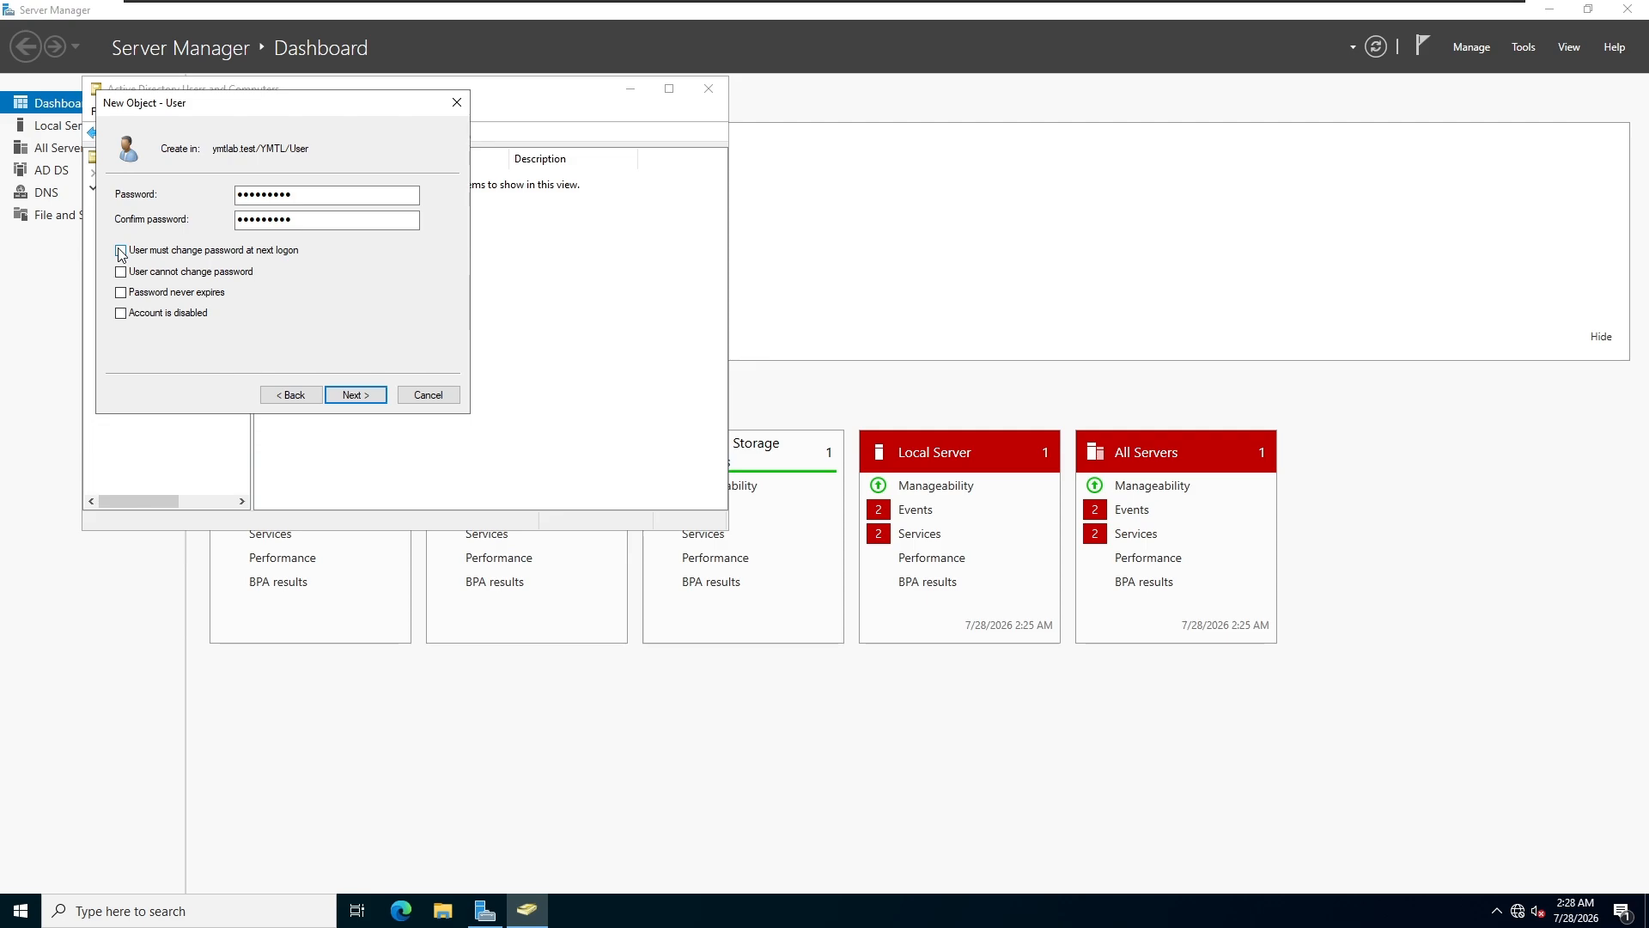
click(368, 397)
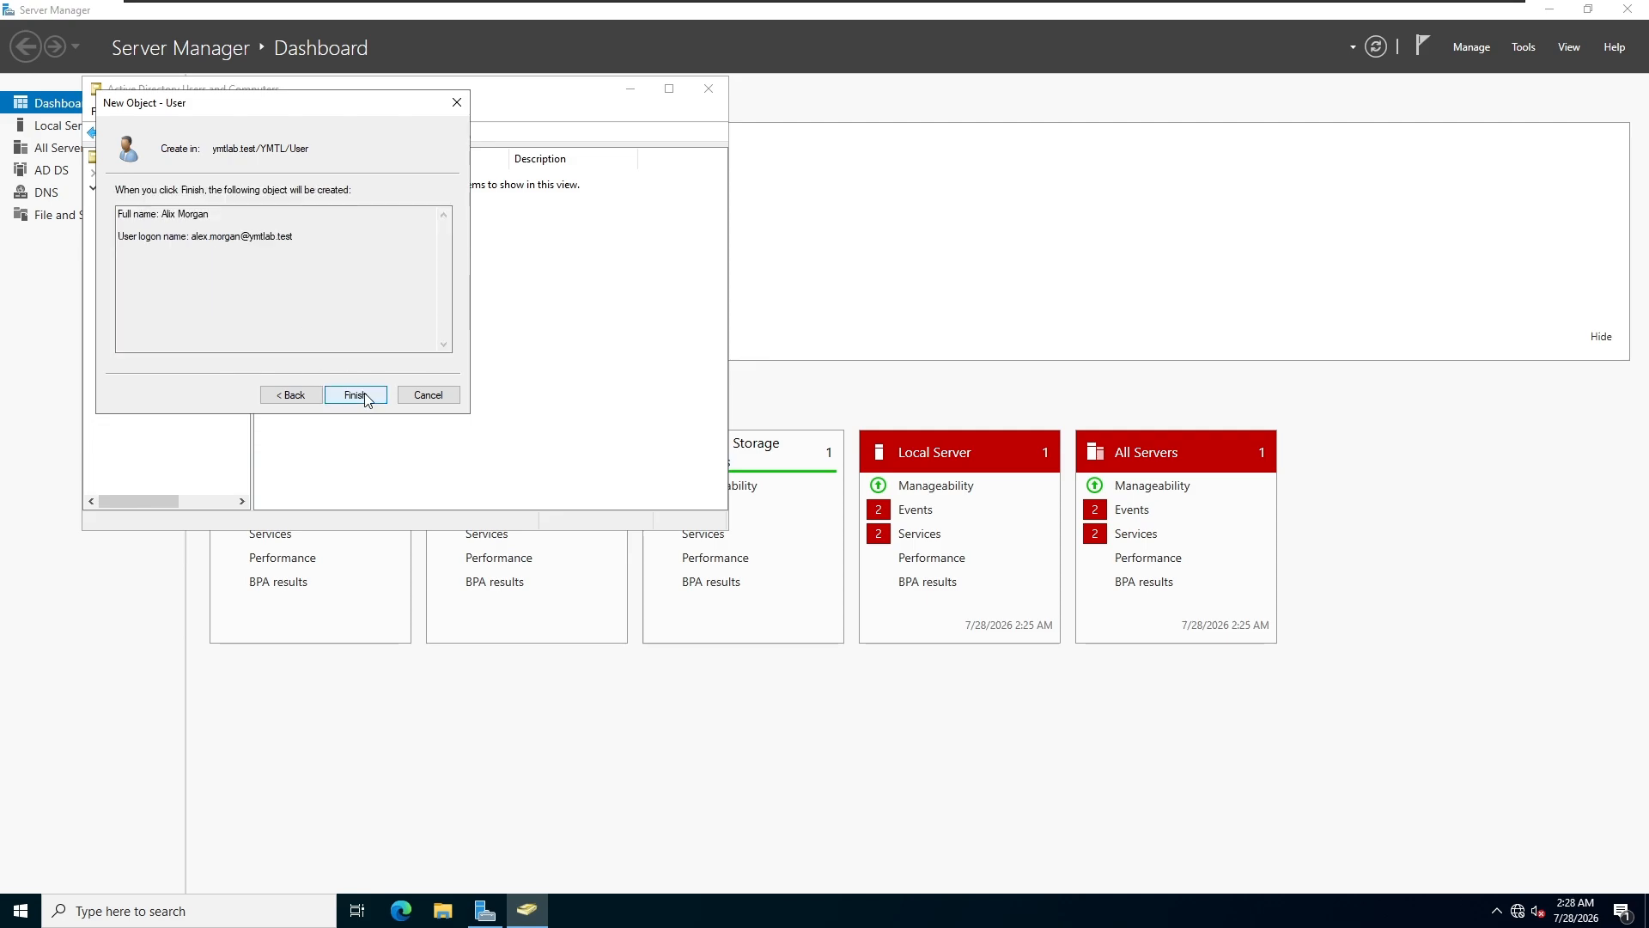
click(367, 396)
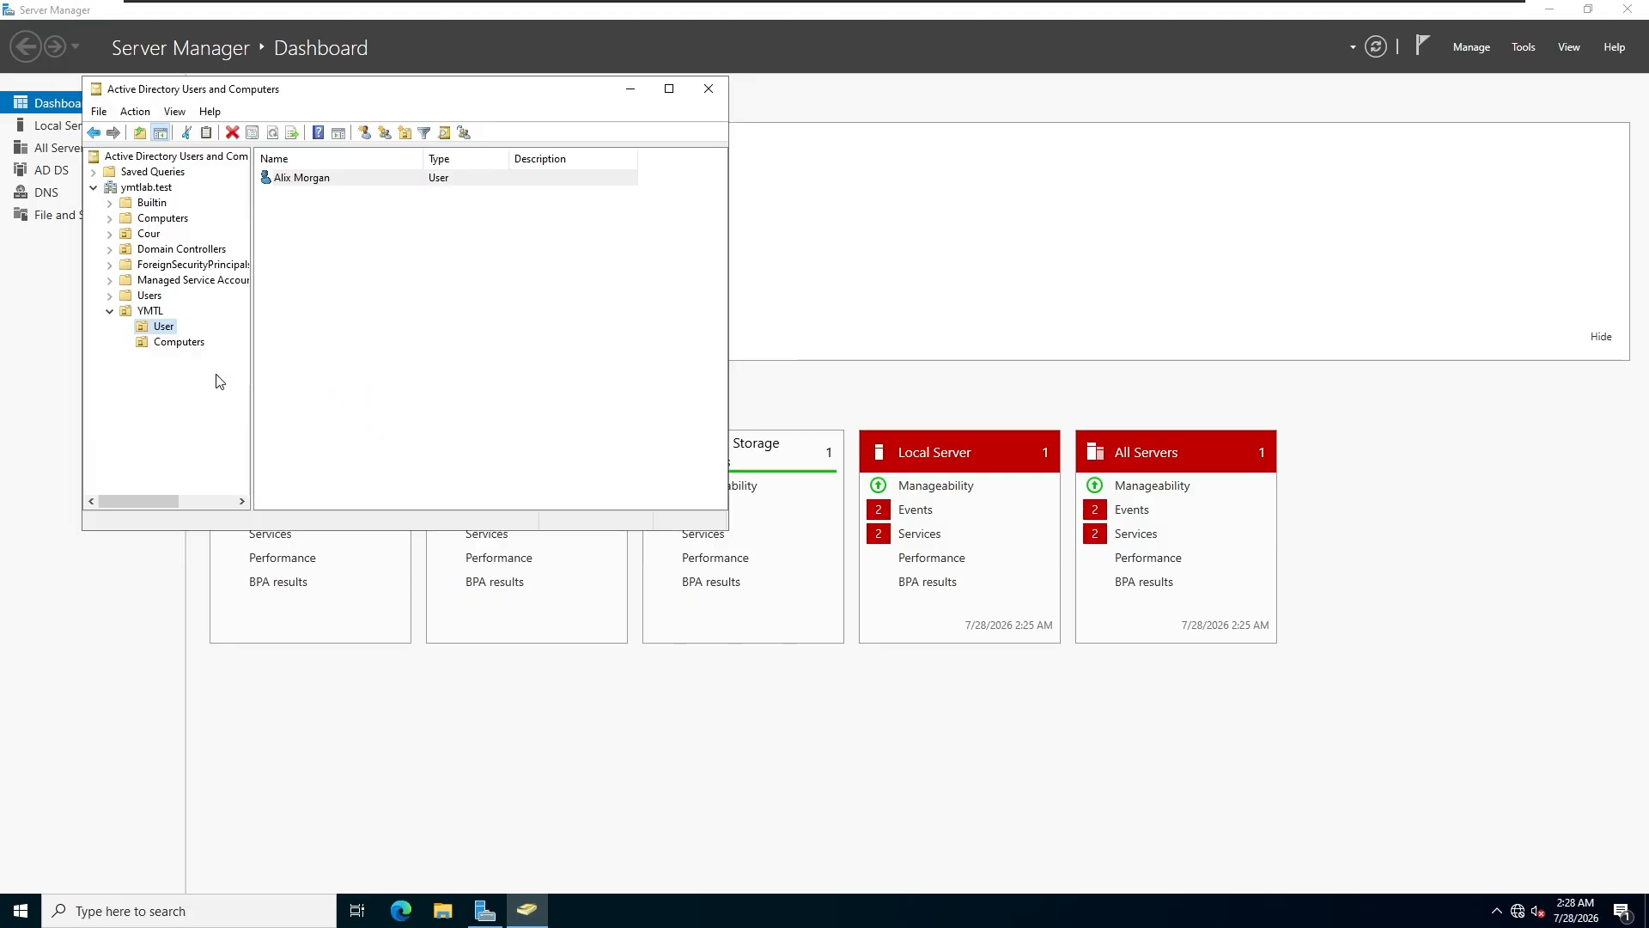
Step: Create a second user in YMTL/User with name and logon name, without forced password change
right_click(159, 326)
mouse_move(204, 397)
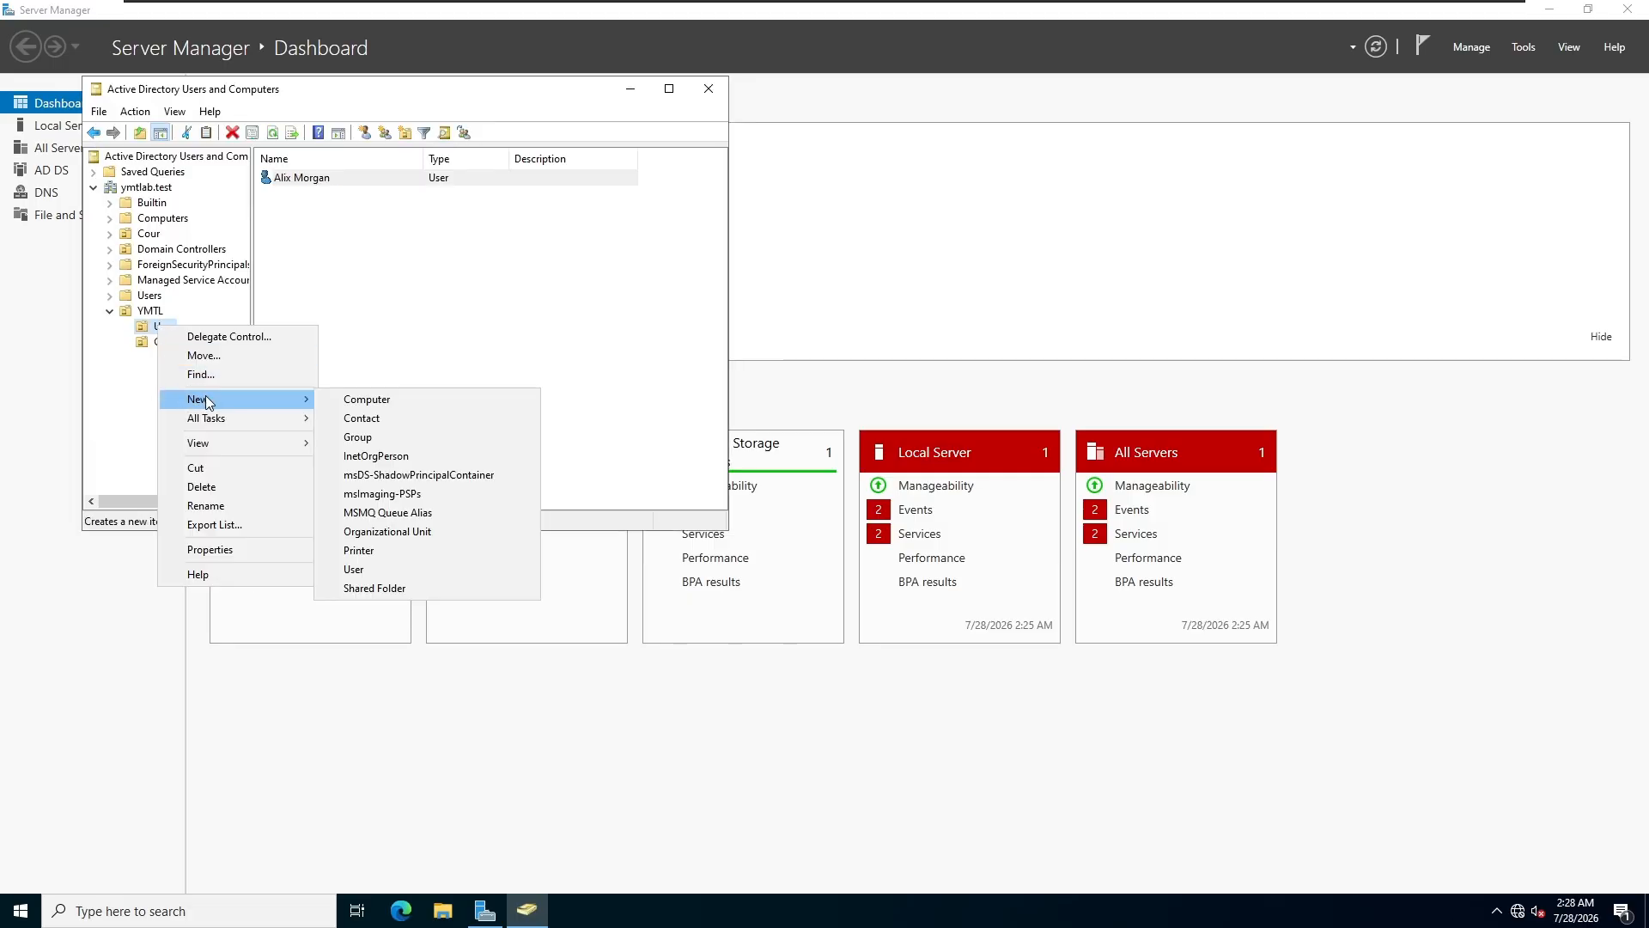
click(356, 567)
key(Tab)
key(Tab)
click(186, 294)
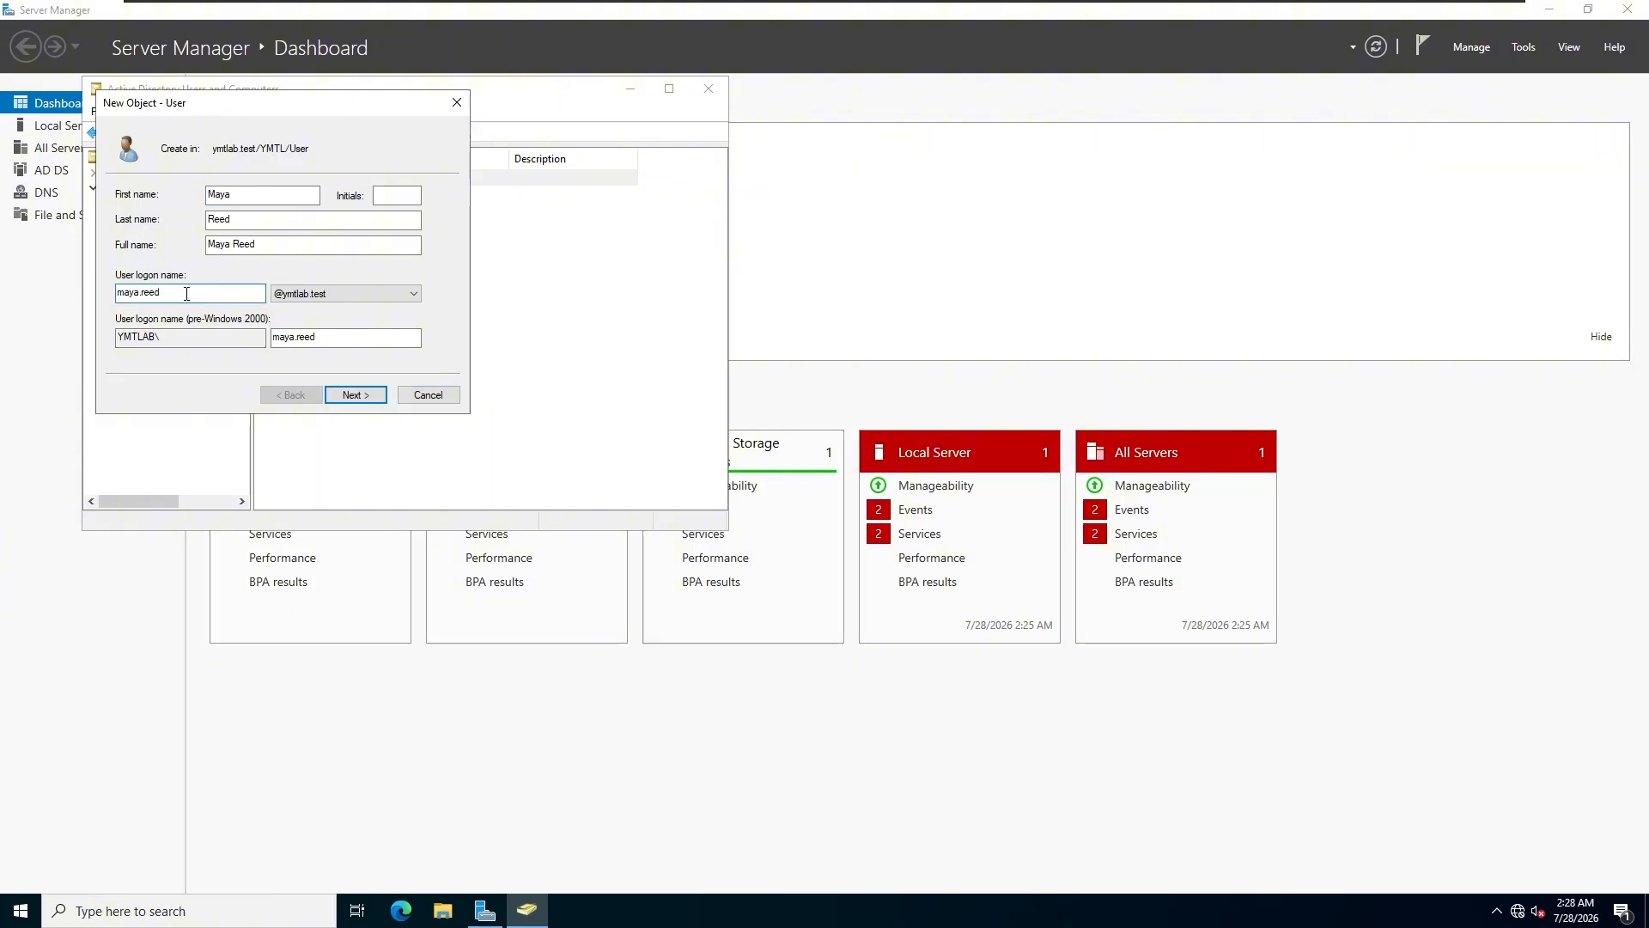
click(345, 399)
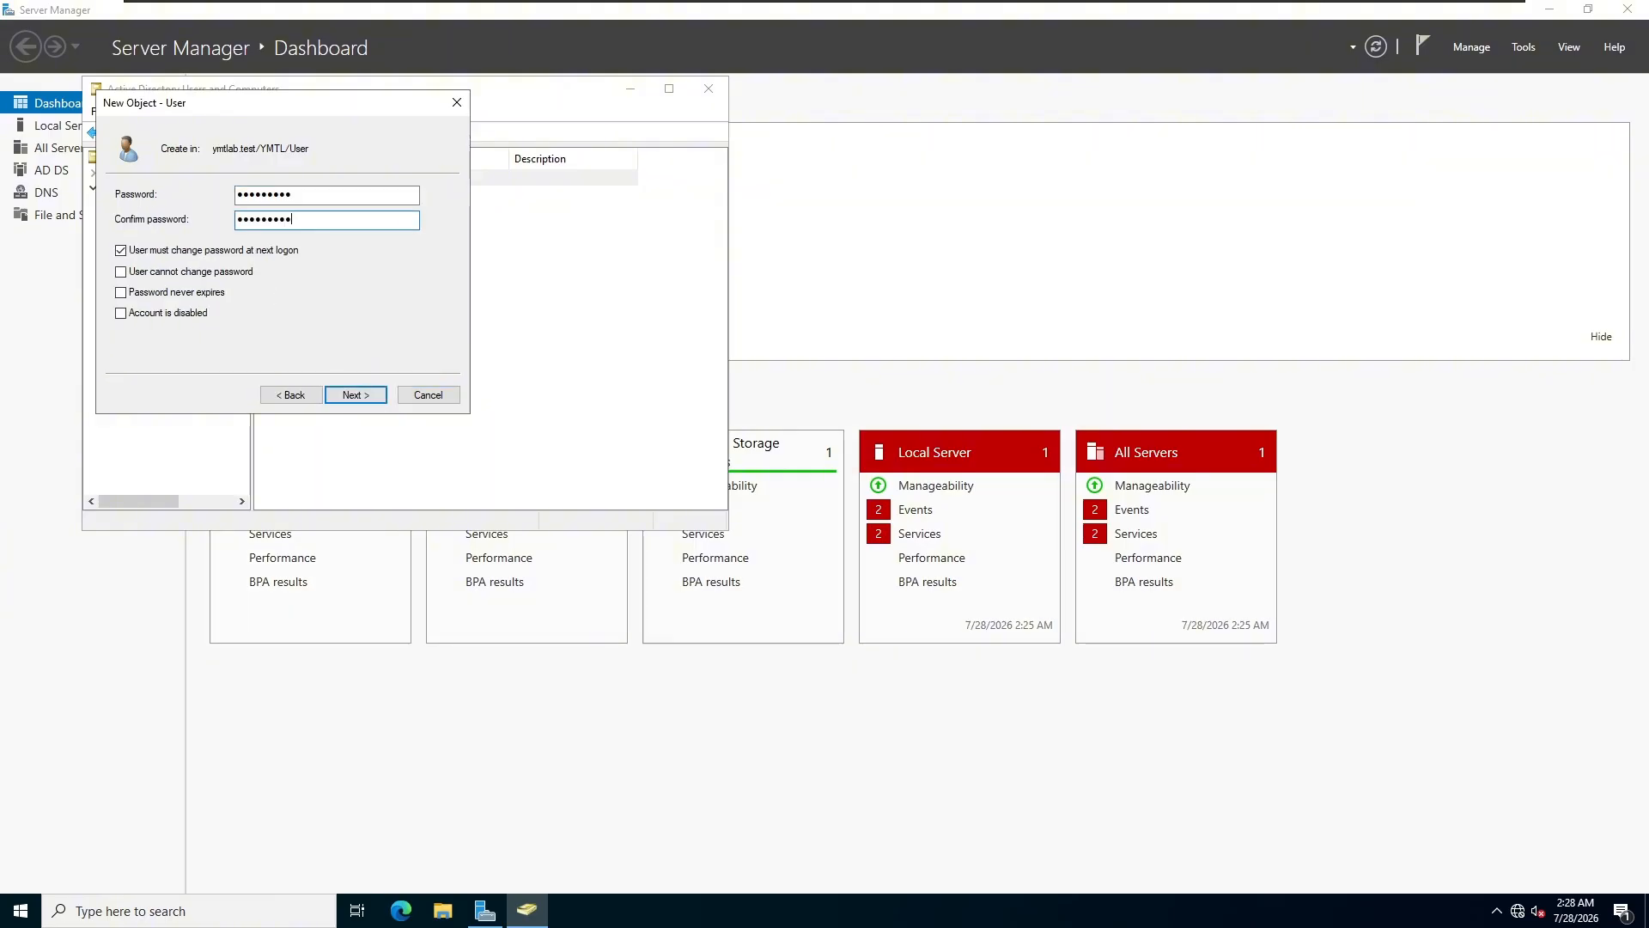
click(121, 252)
click(352, 394)
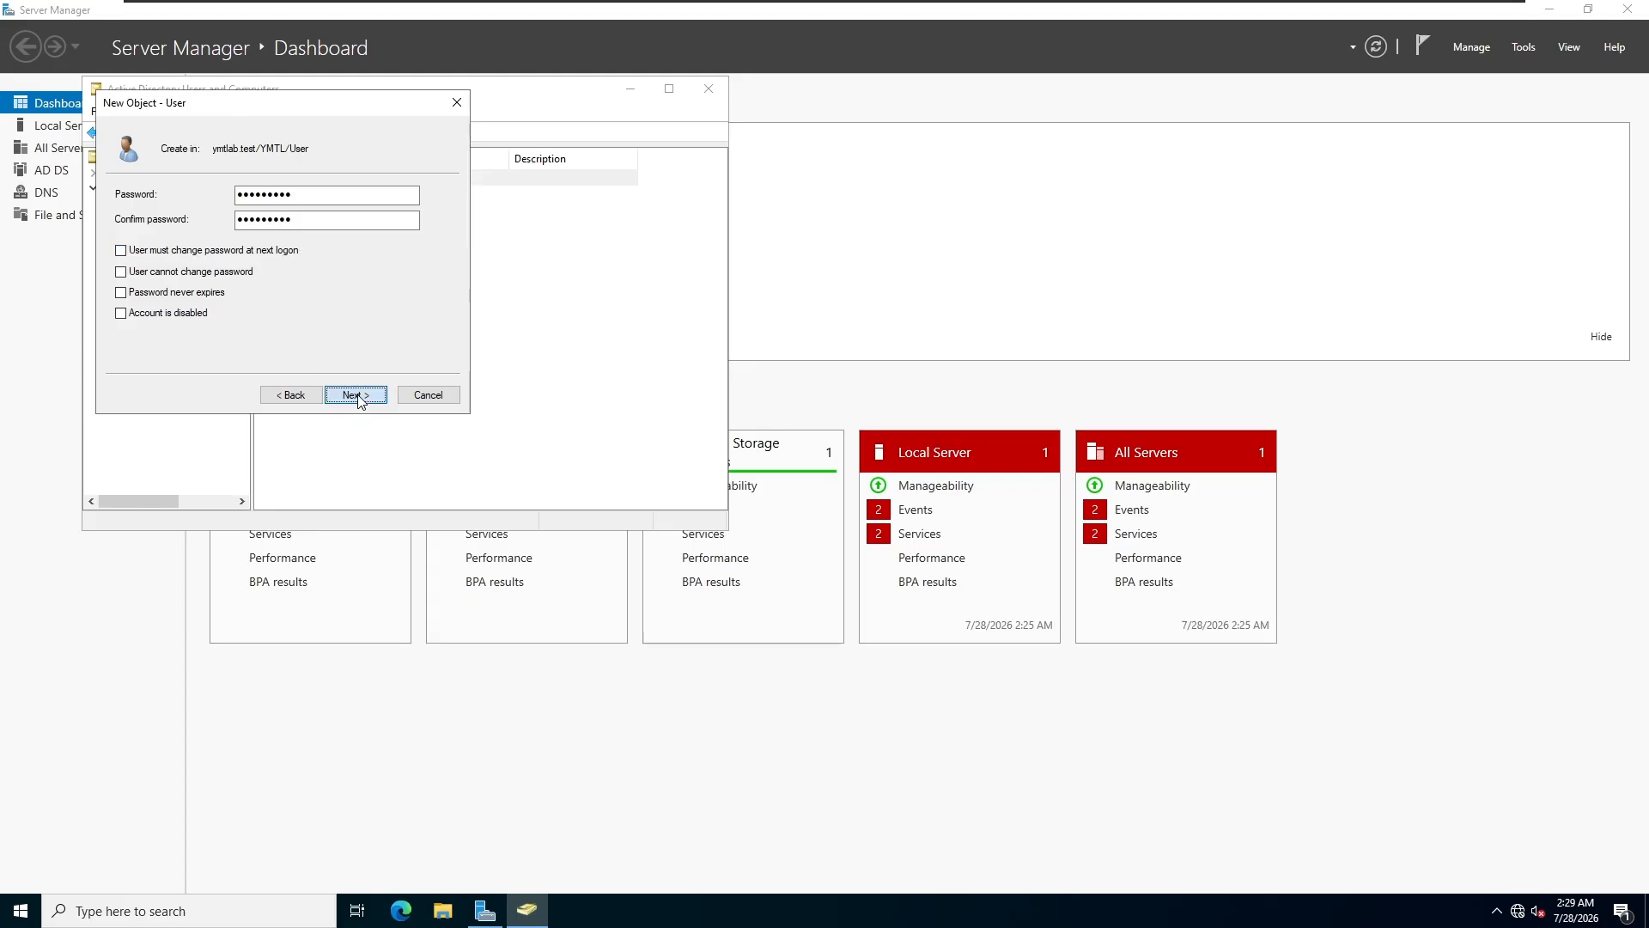
click(356, 395)
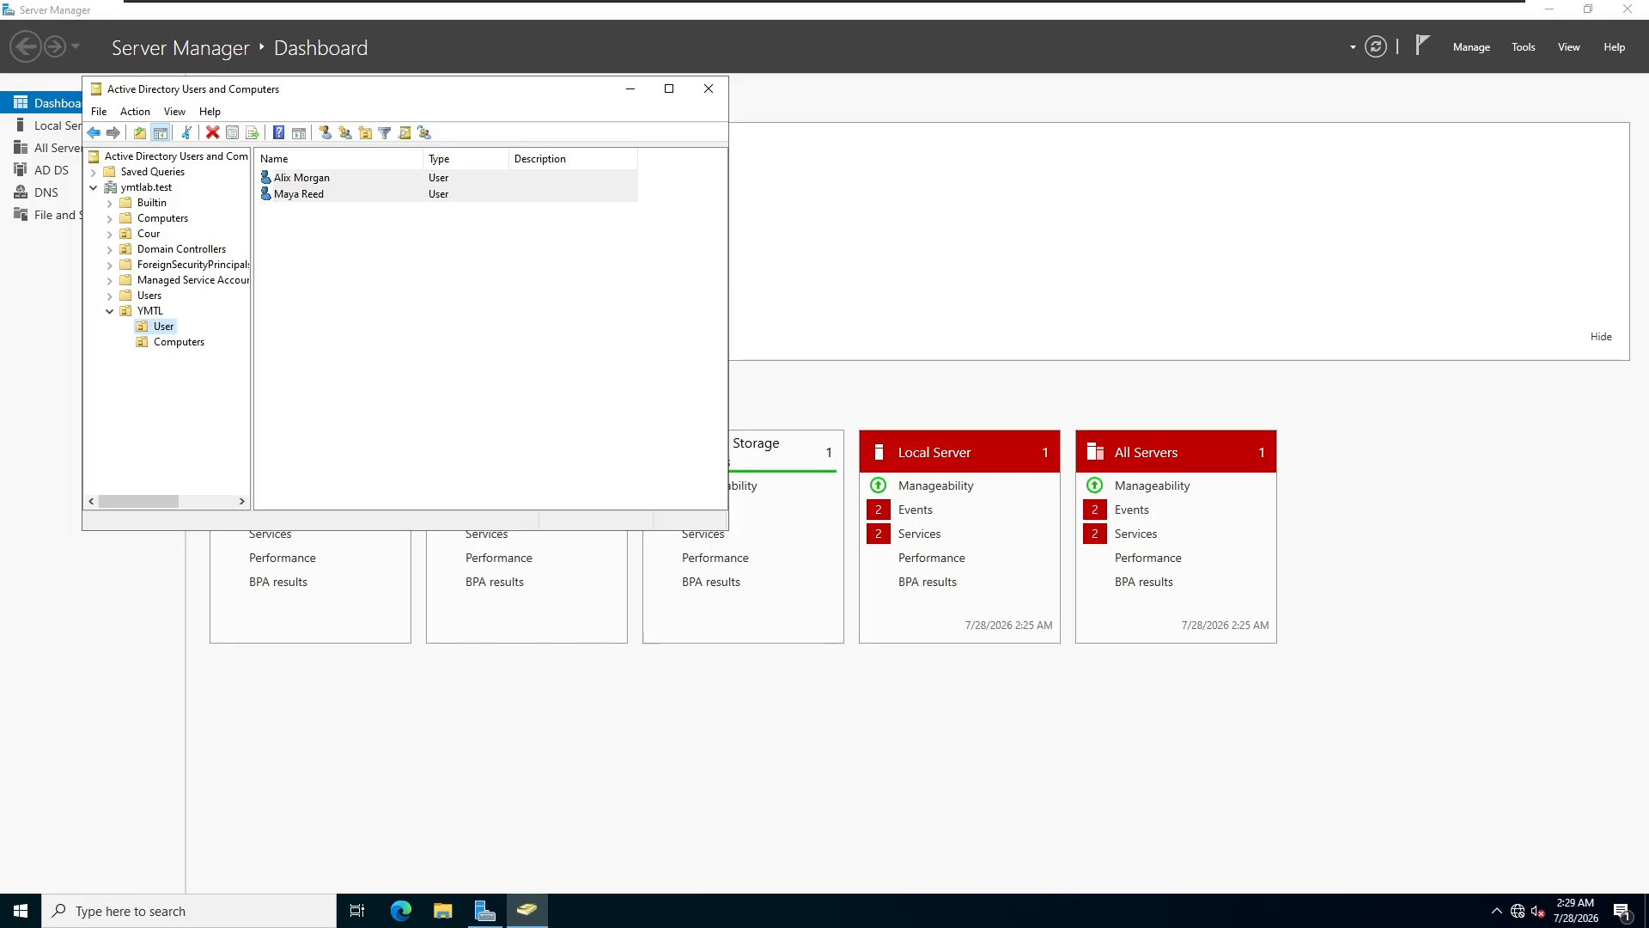
Step: Switch to the Win 11 virtual machine in VMware Workstation and power it on
click(494, 237)
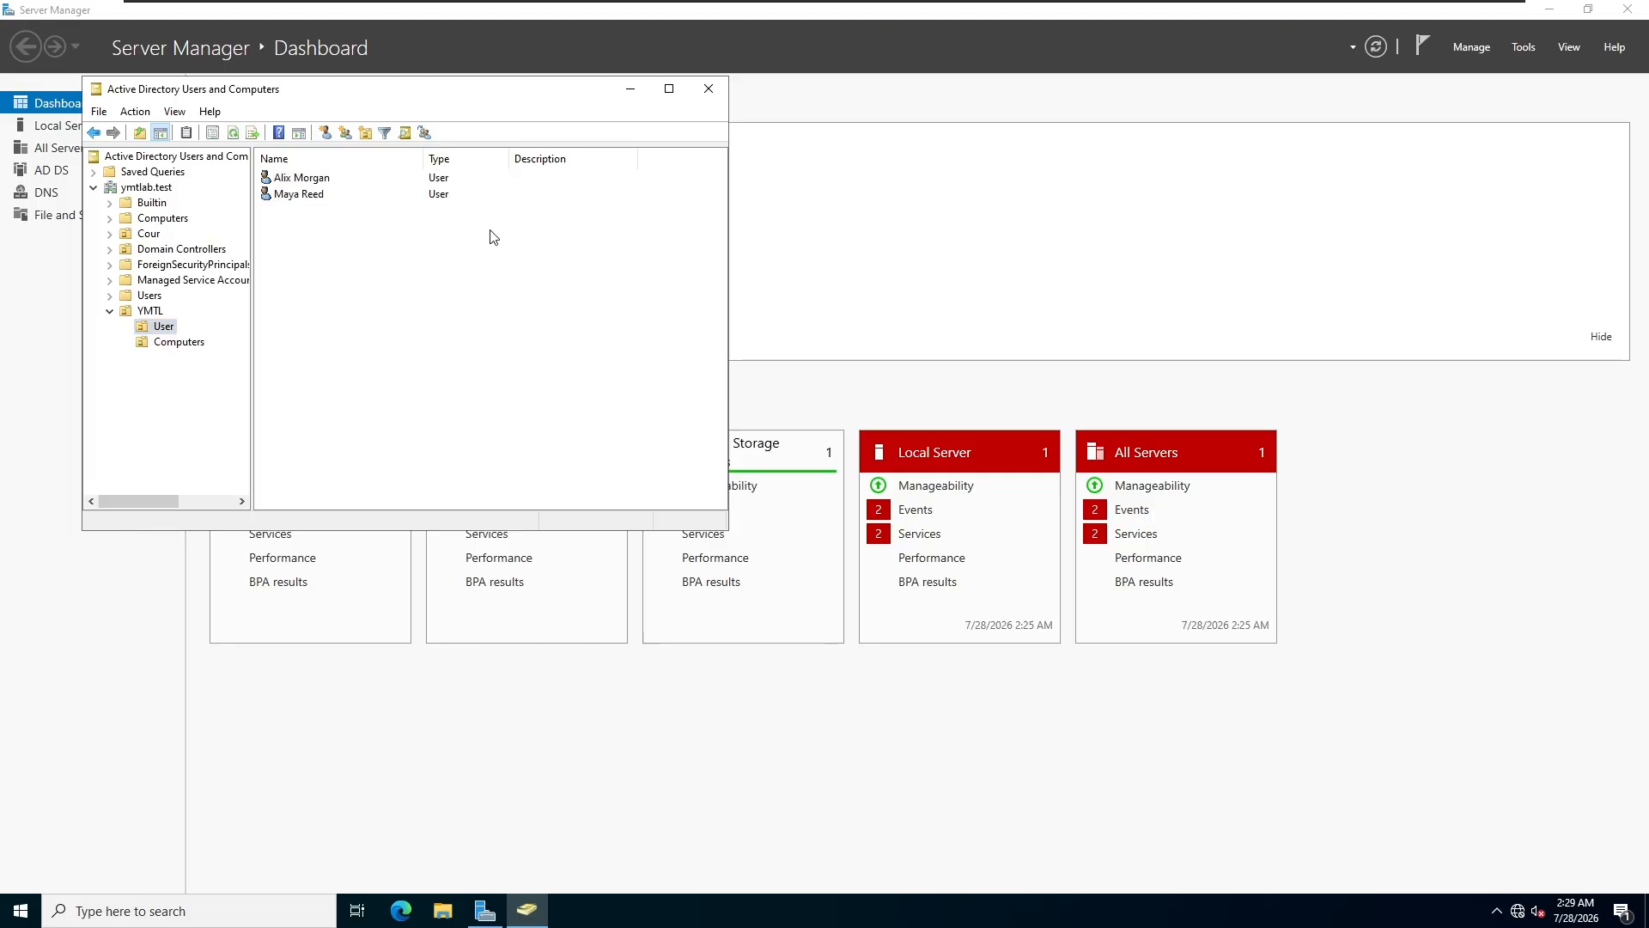
mouse_move(678, 4)
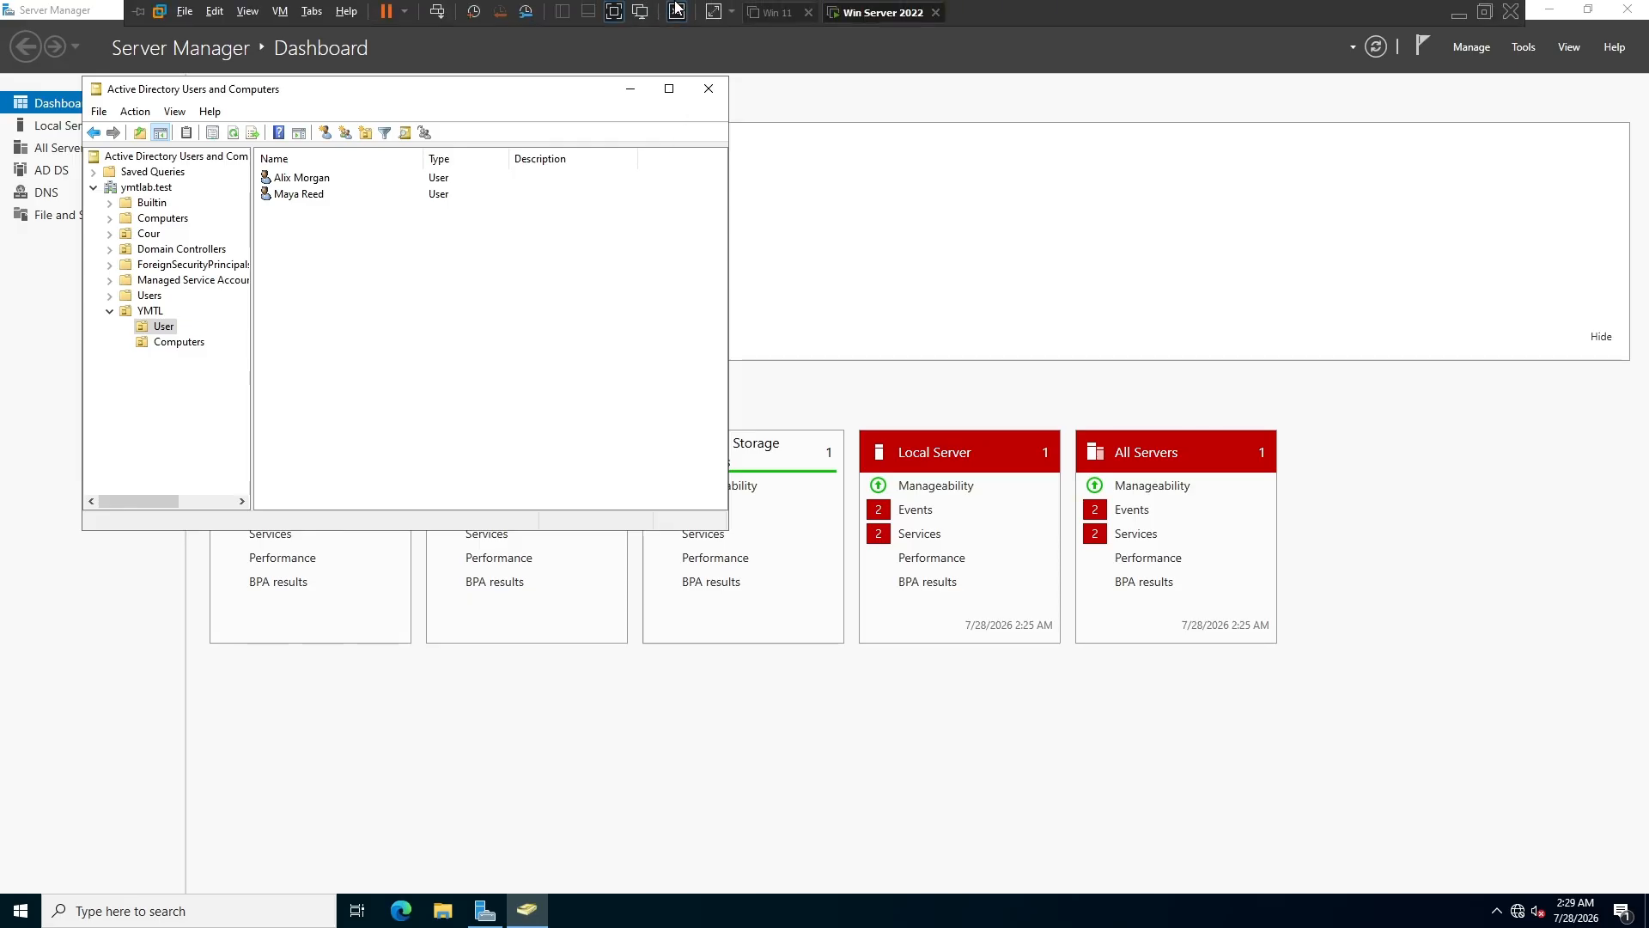
click(792, 20)
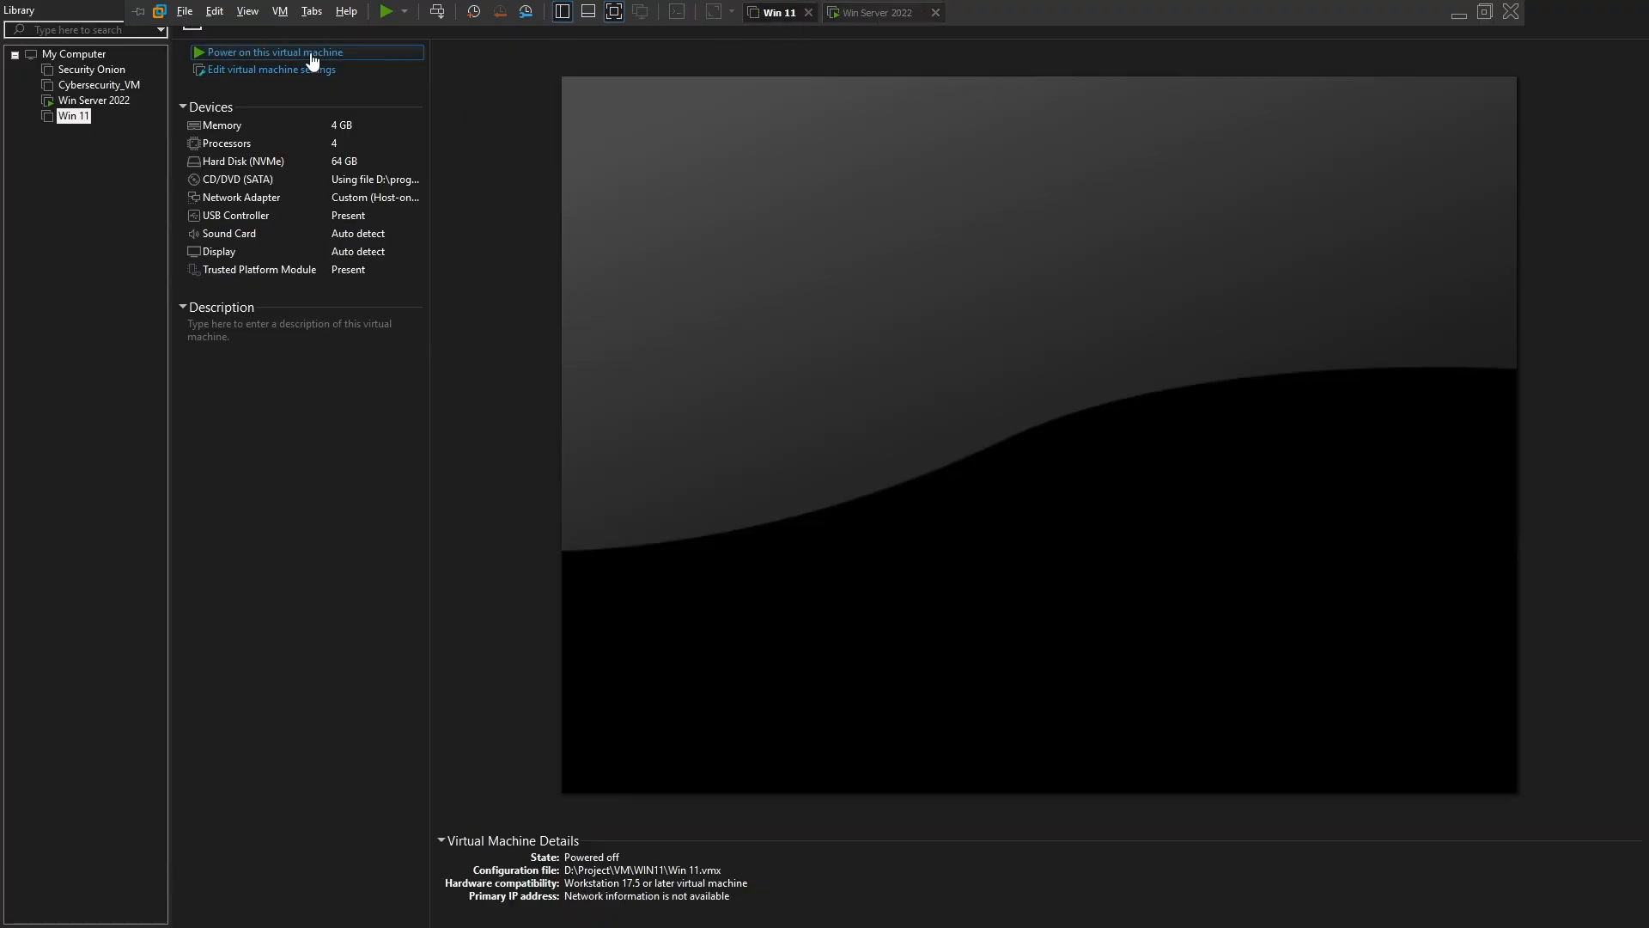
click(275, 53)
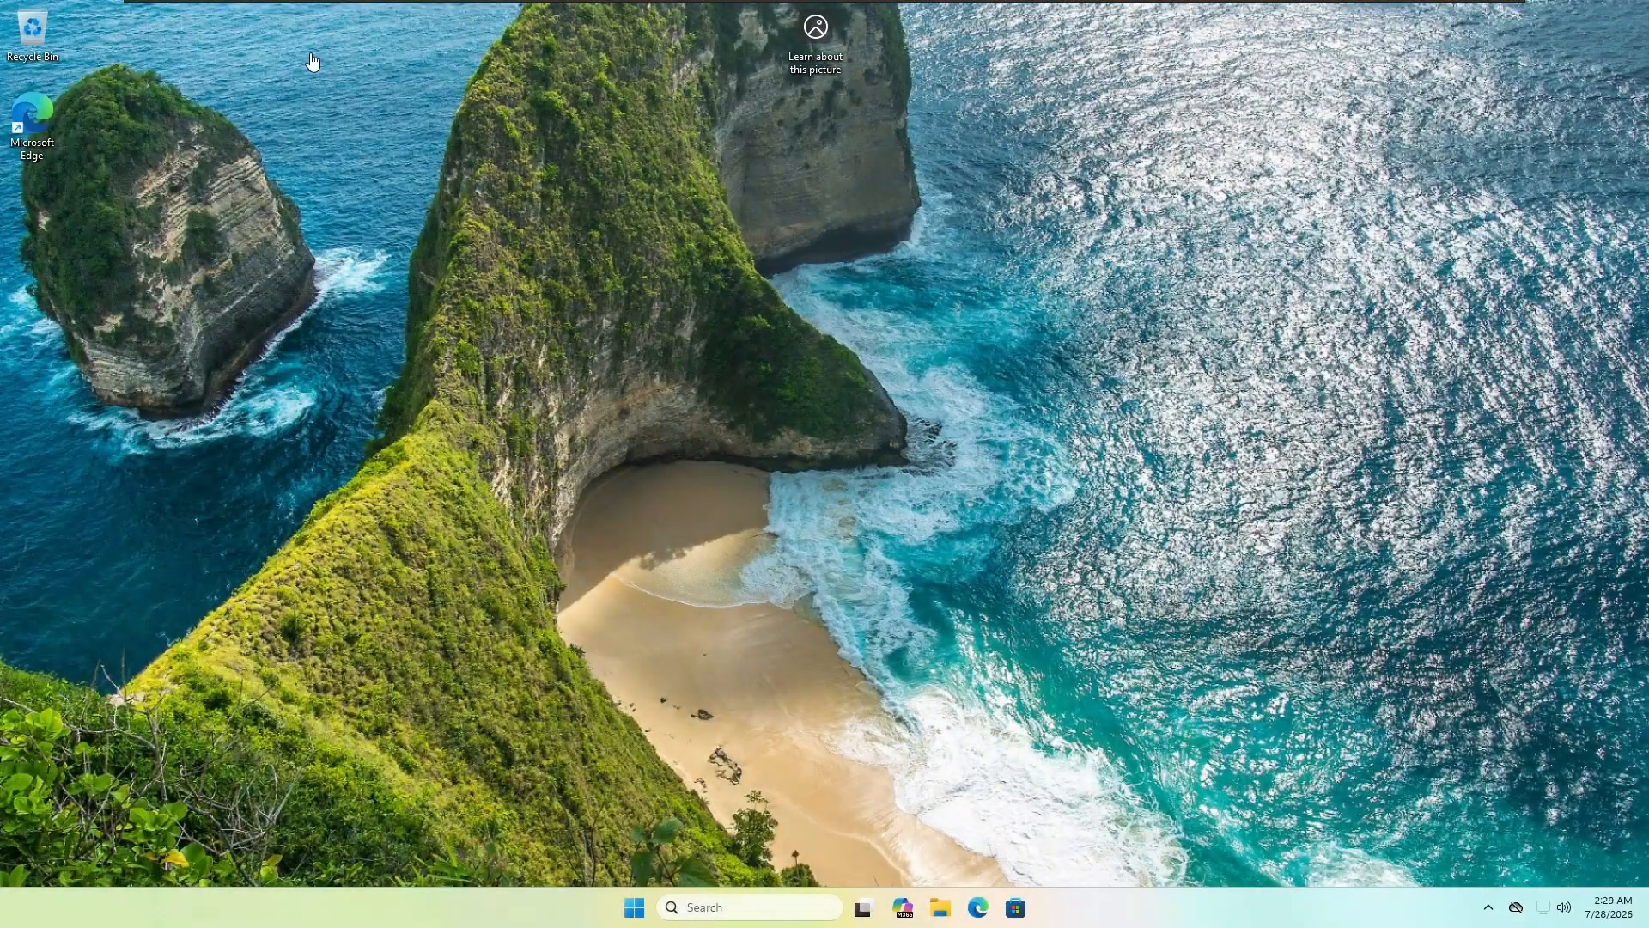
Step: Open the IPv4 properties of the Ethernet0 adapter via Control Panel's Network and Sharing Center
click(716, 908)
text(c)
click(742, 380)
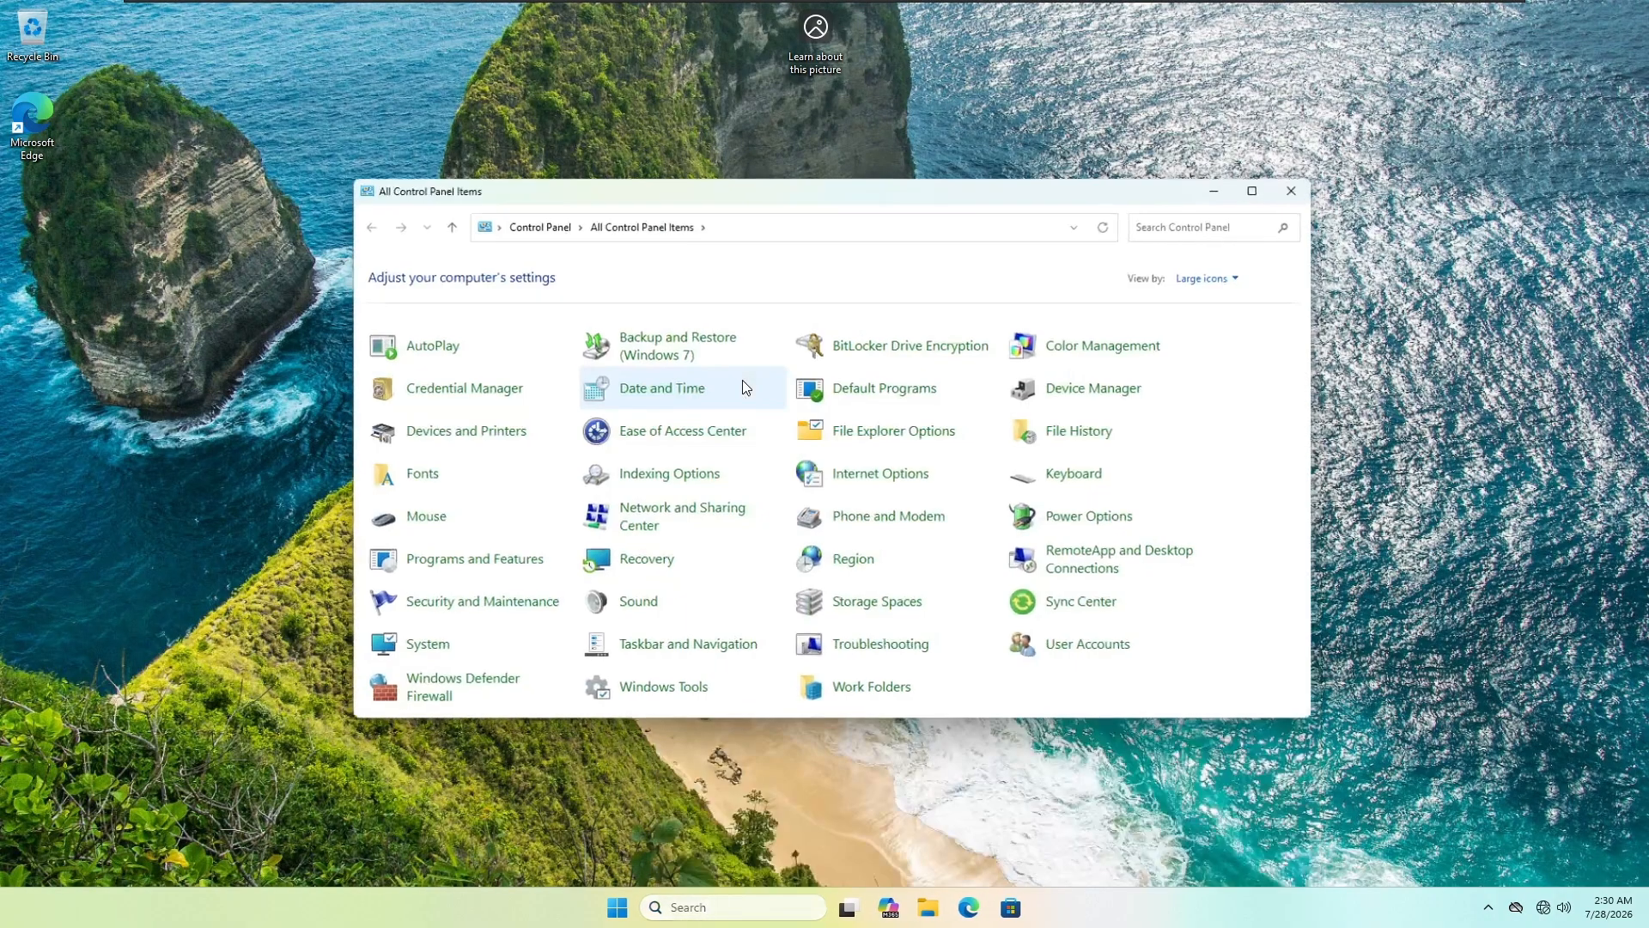
click(642, 521)
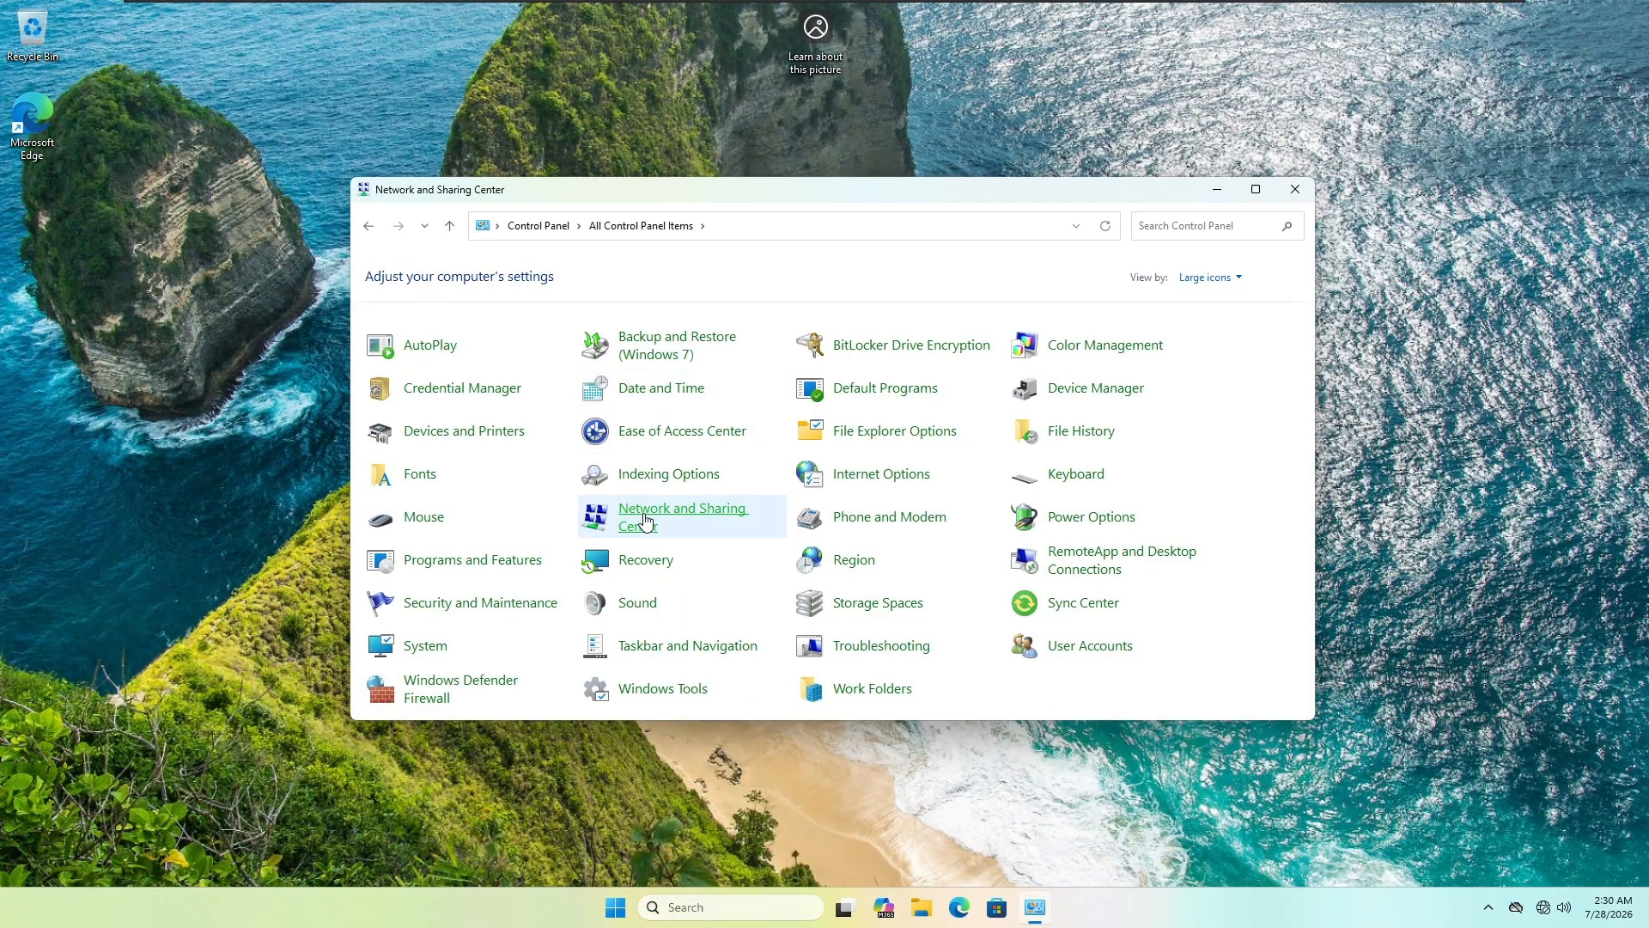
click(912, 335)
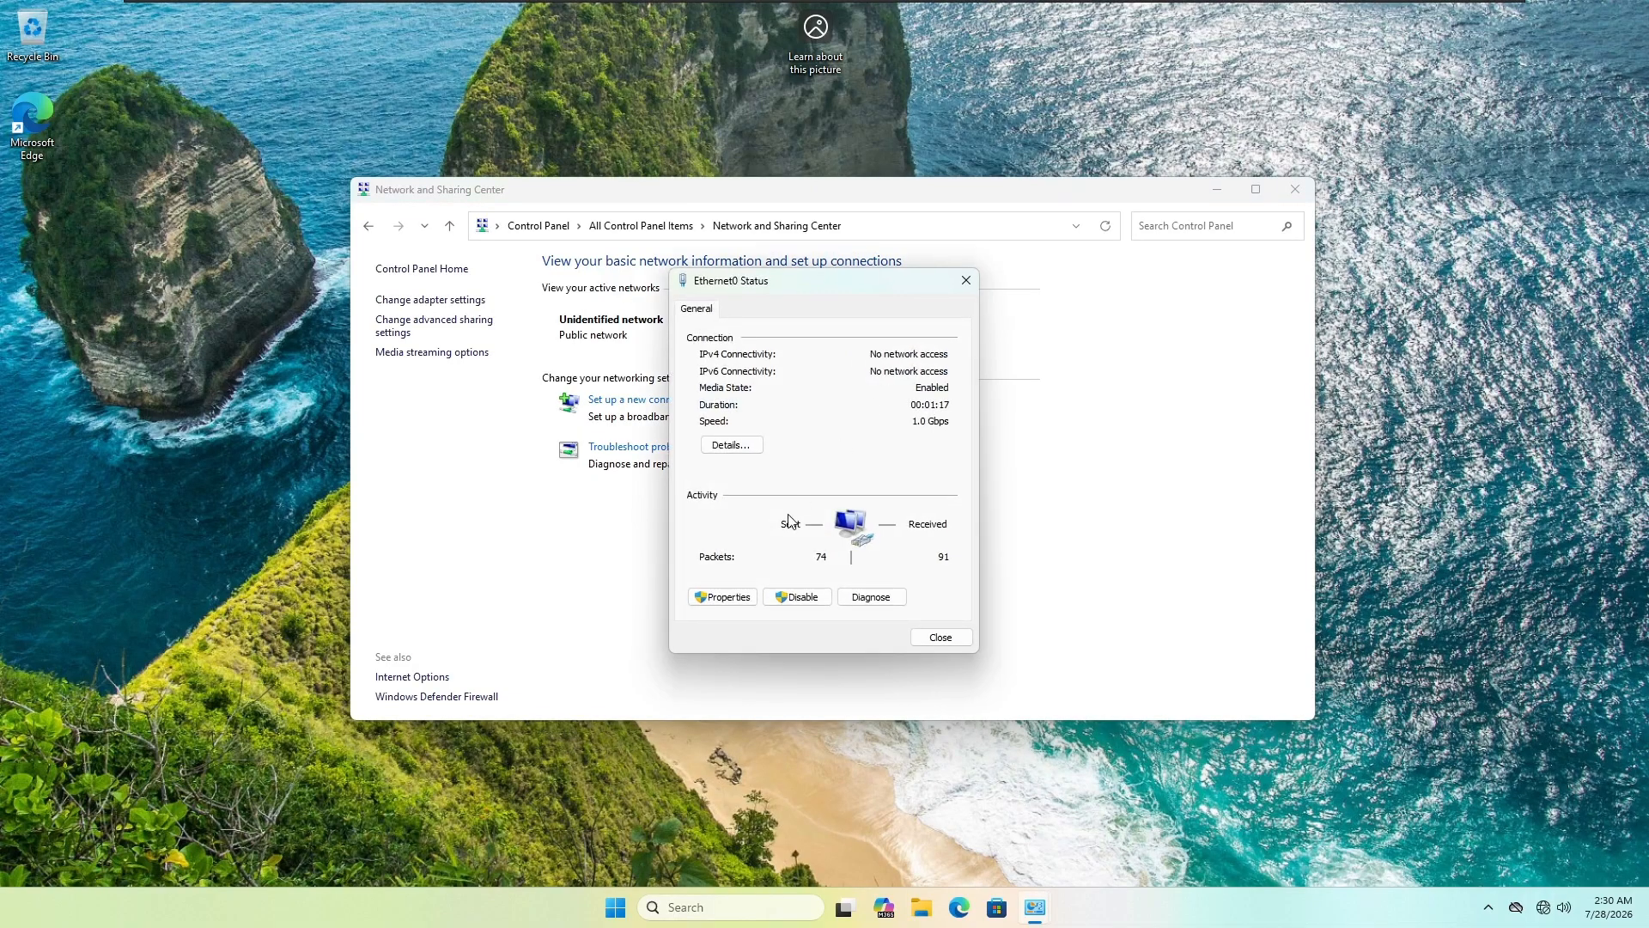
click(723, 596)
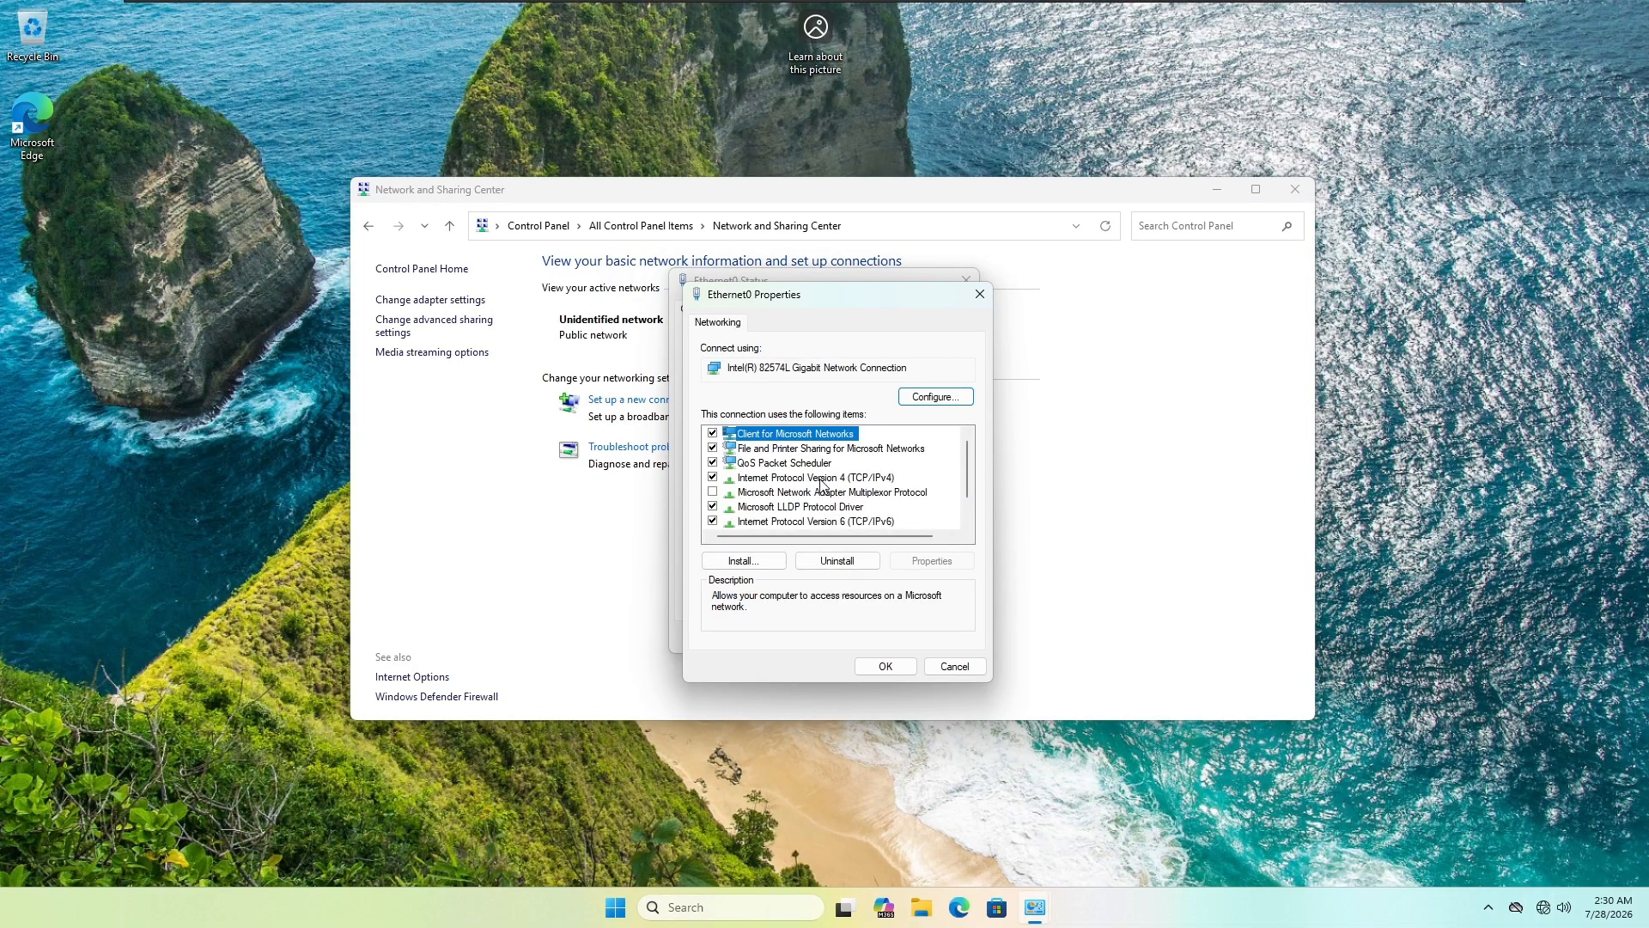
double_click(823, 483)
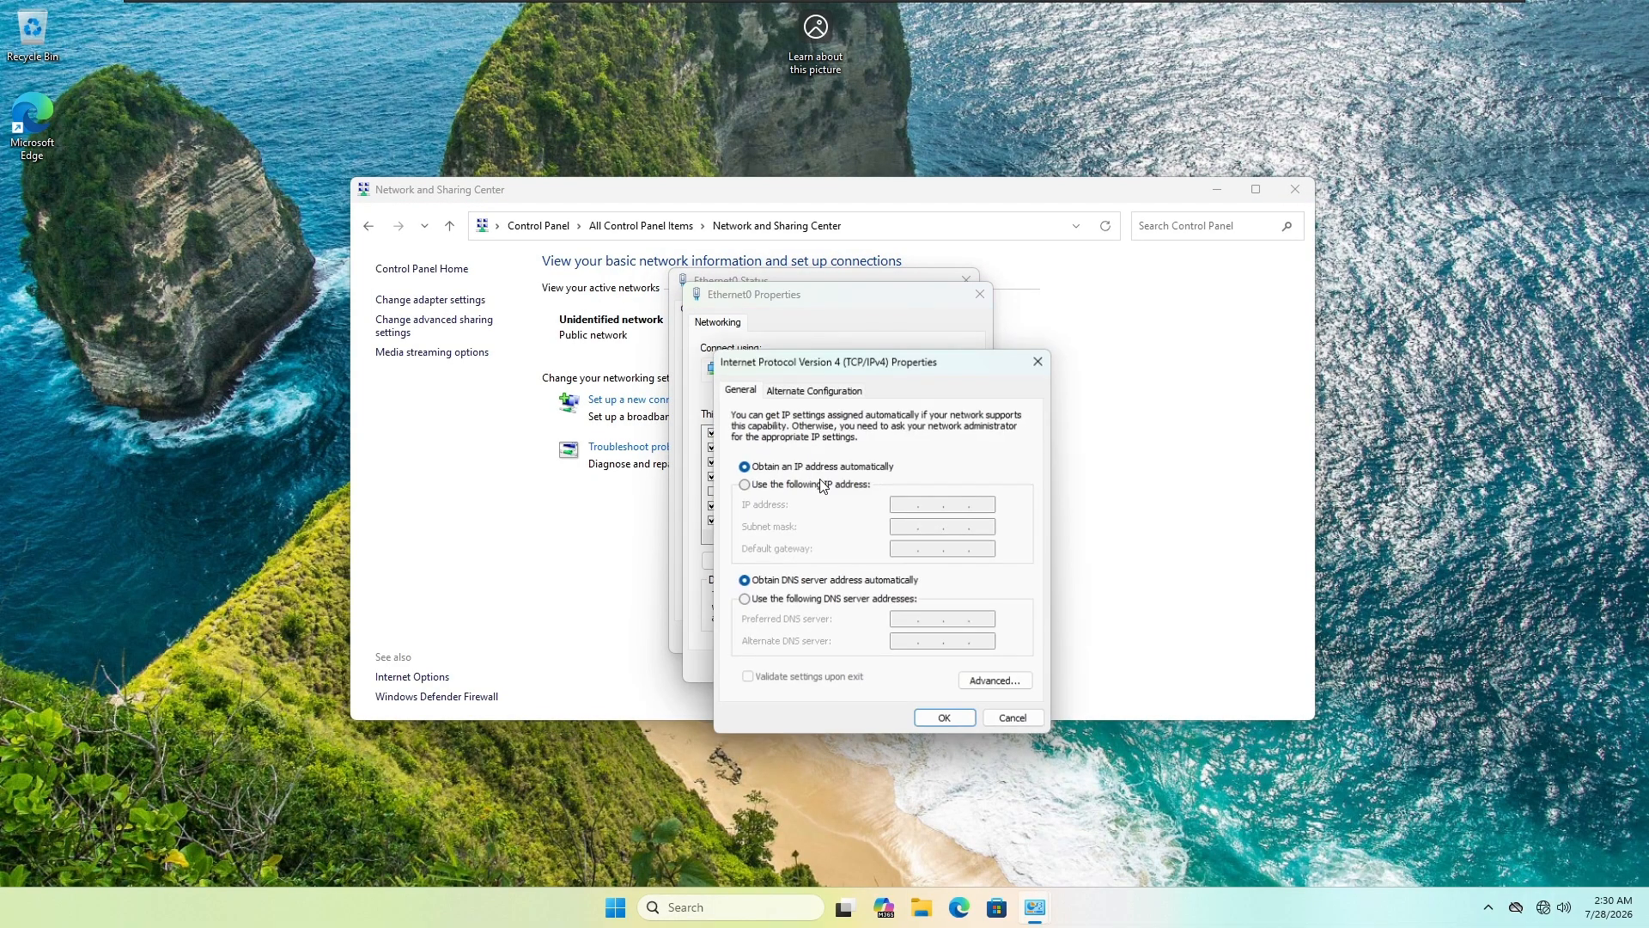
Step: Give Ethernet0 static IP 192.168.10.20, mask 255.255.255.0, DNS 192.168.10.10, and close the dialogs
click(744, 485)
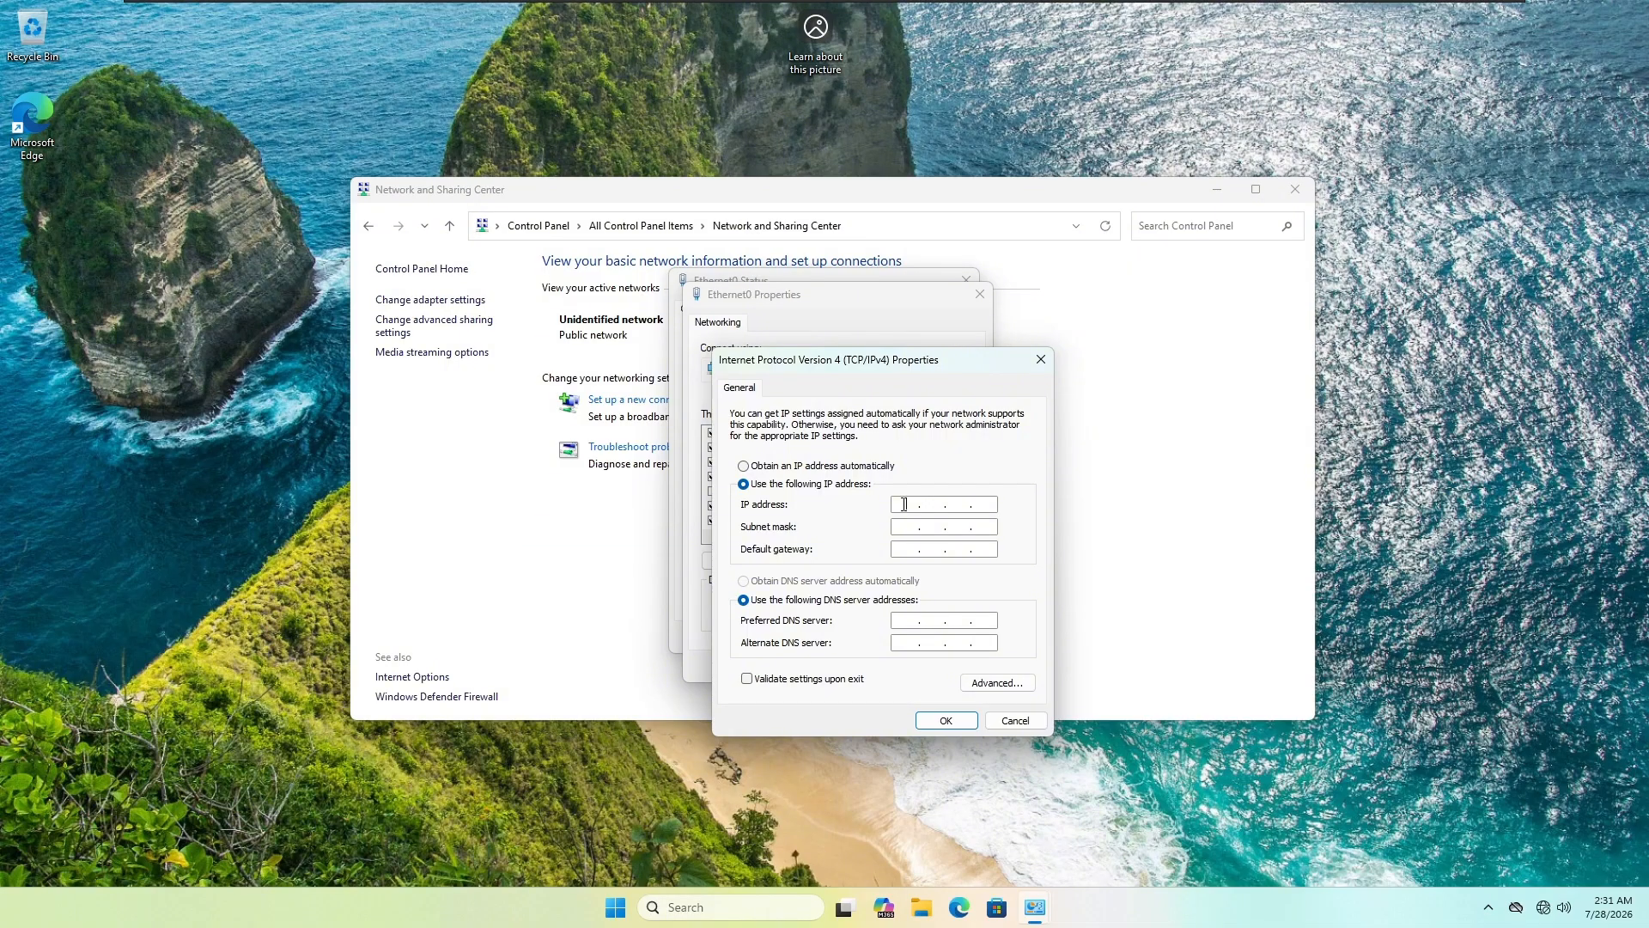
click(904, 504)
text(192.168.10.20)
key(Tab)
key(Tab)
key(Tab)
key(Tab)
text(192 . 168 . 10 . 10)
click(957, 719)
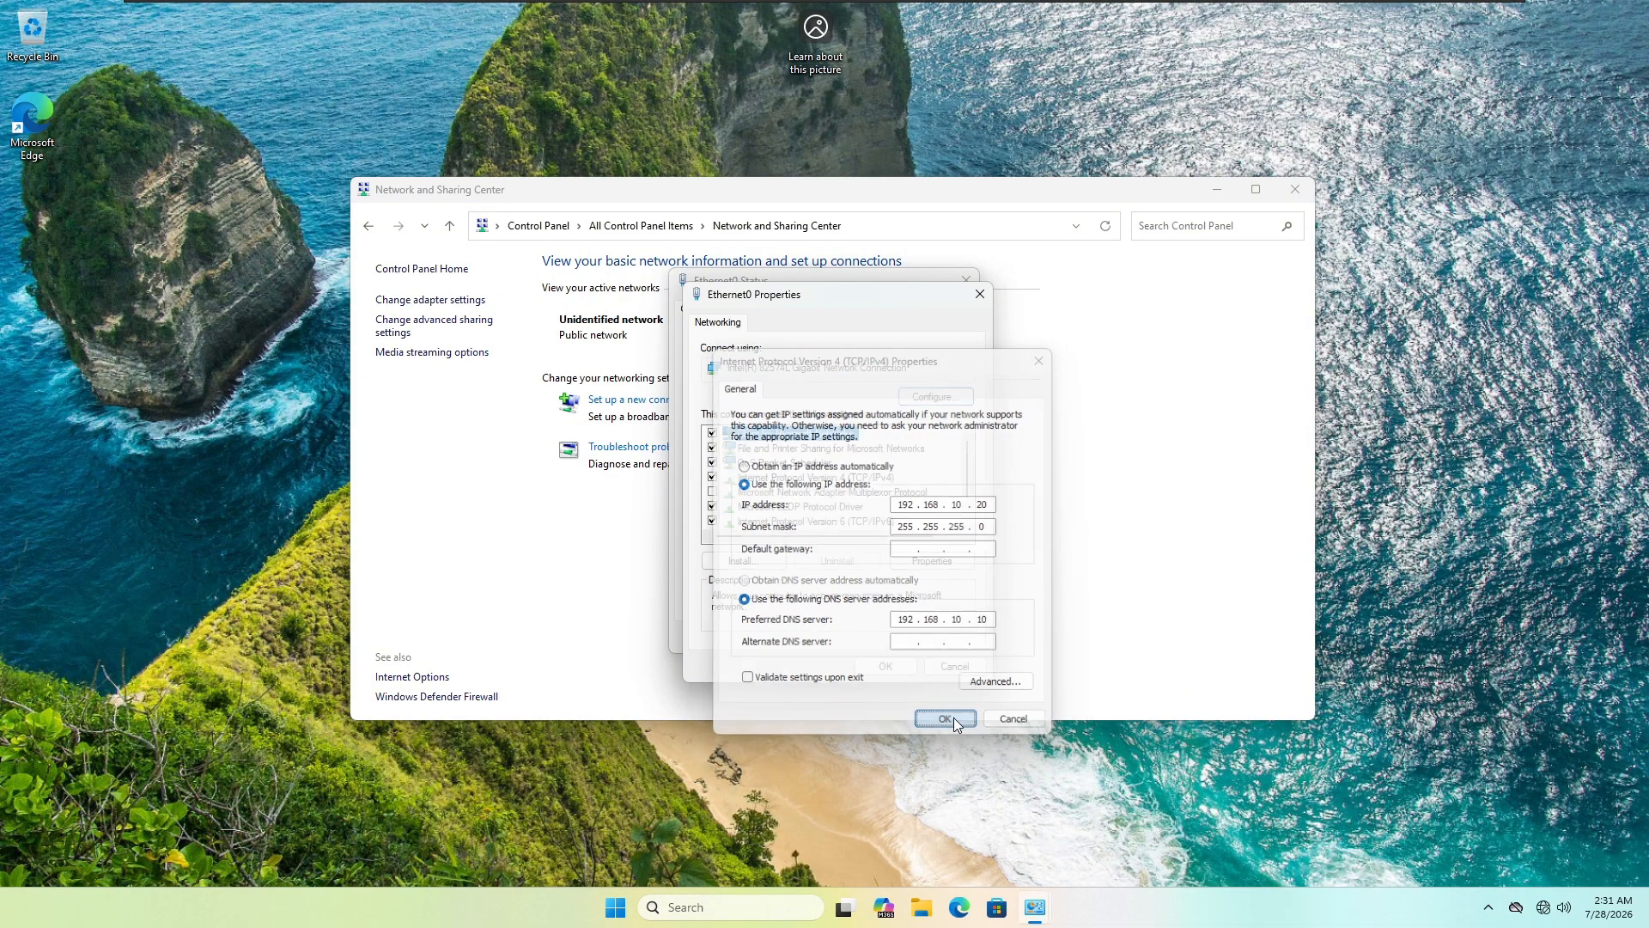
click(890, 668)
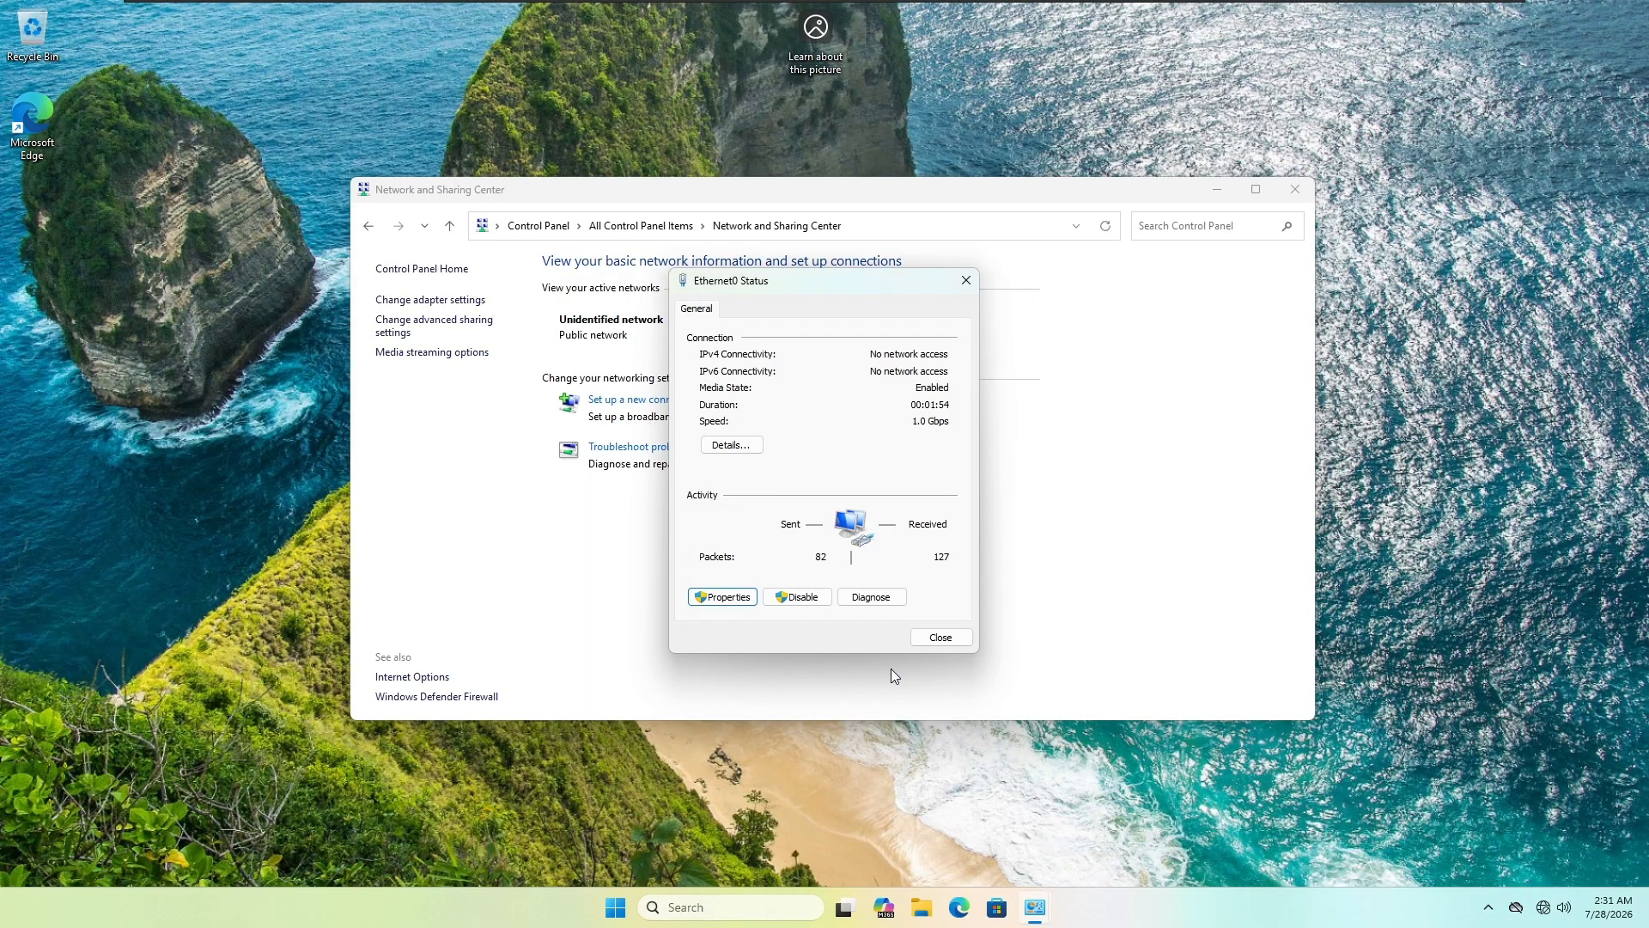
click(942, 638)
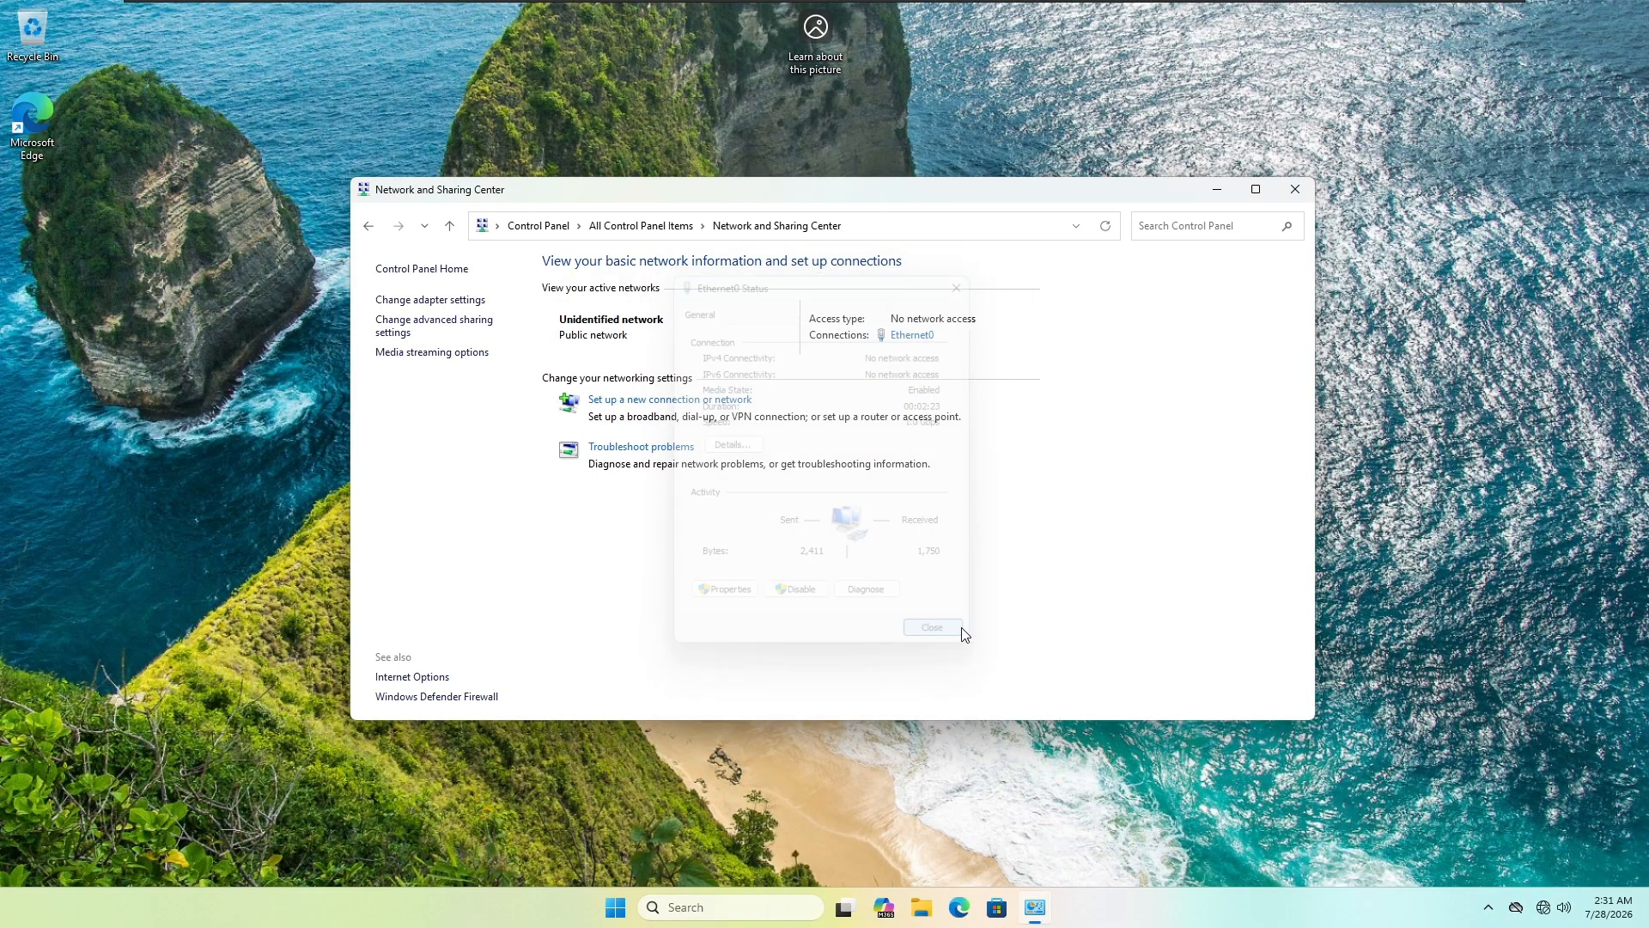
click(1294, 189)
Step: Run ipconfig /all in Command Prompt to verify the static network settings
key(super+r)
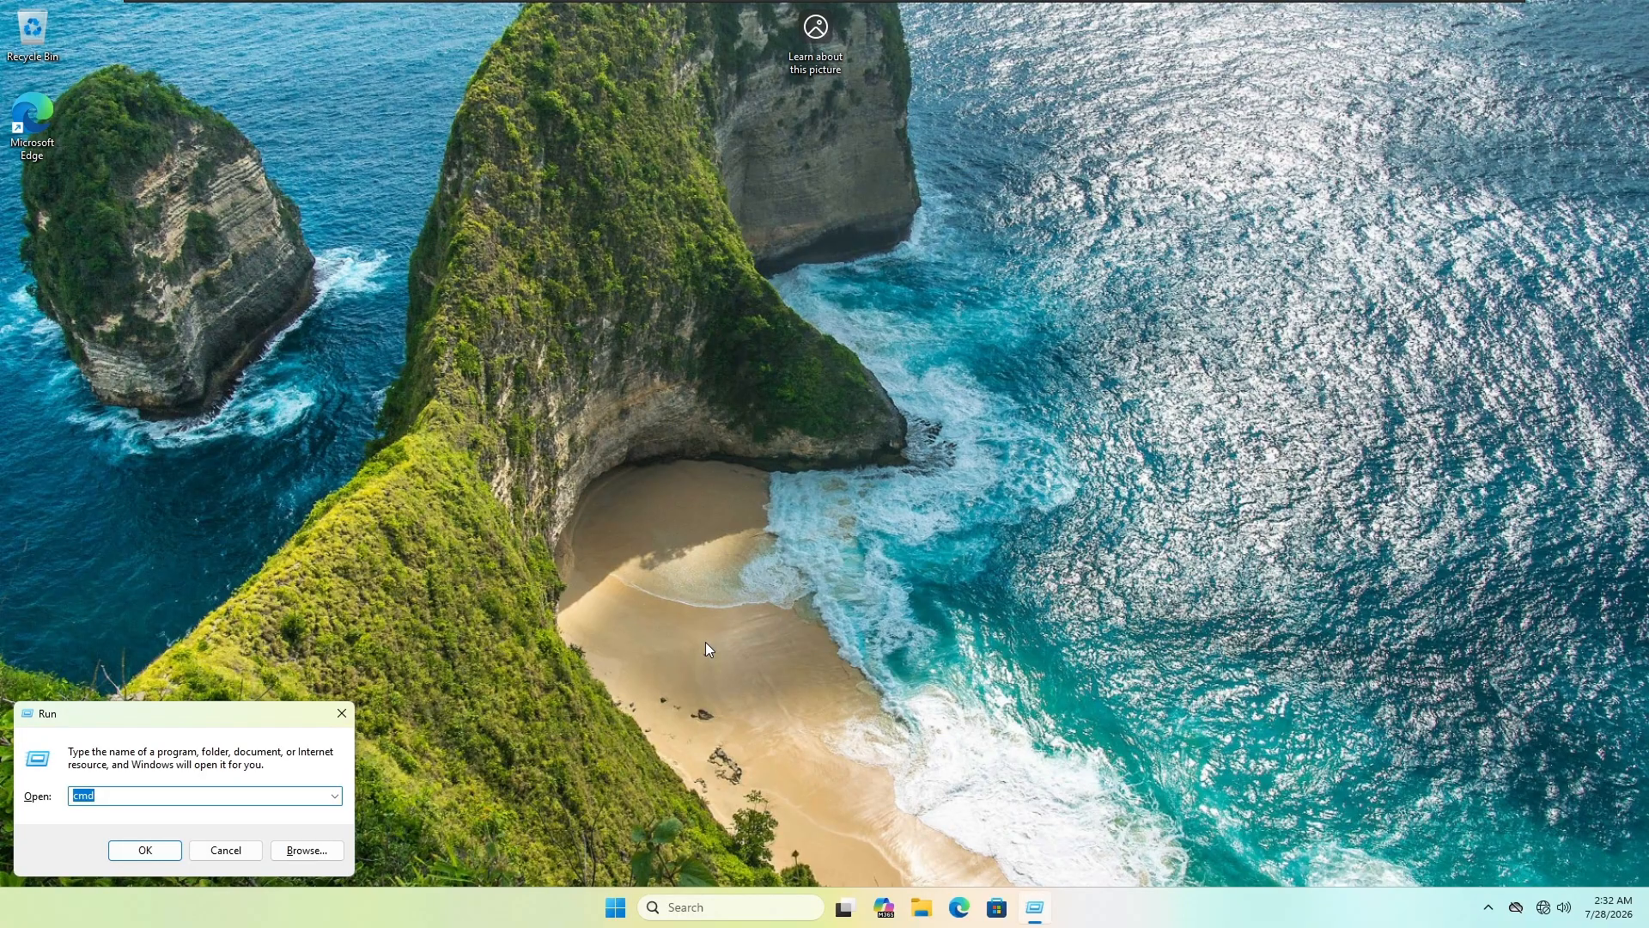
key(Return)
text(ipconfig /all)
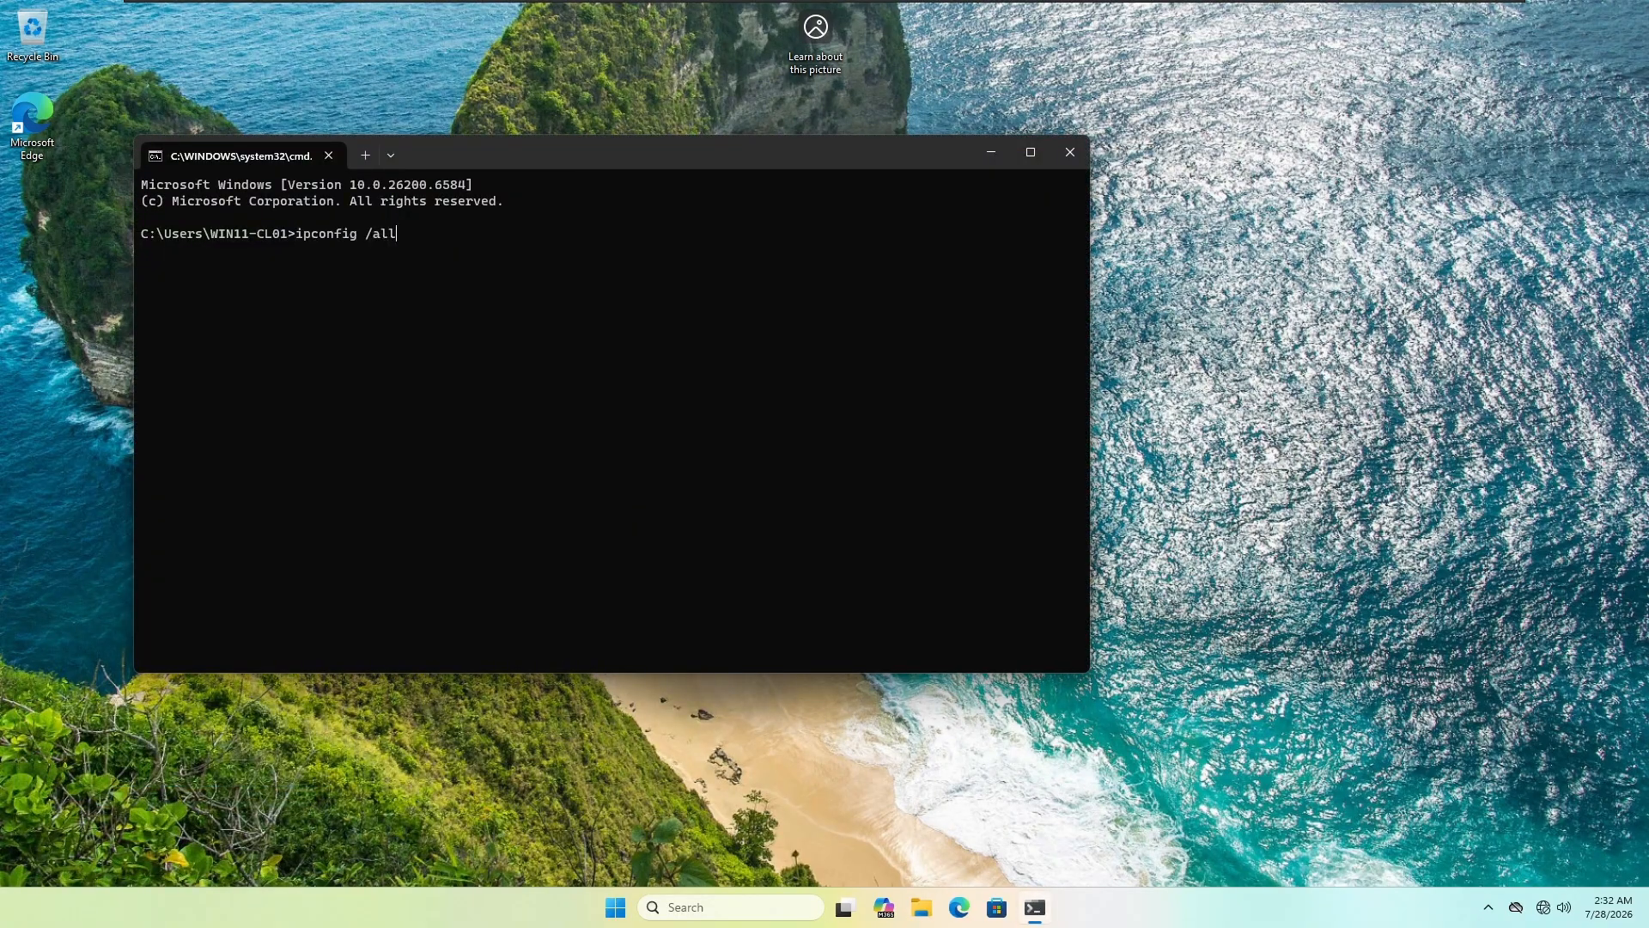
key(Return)
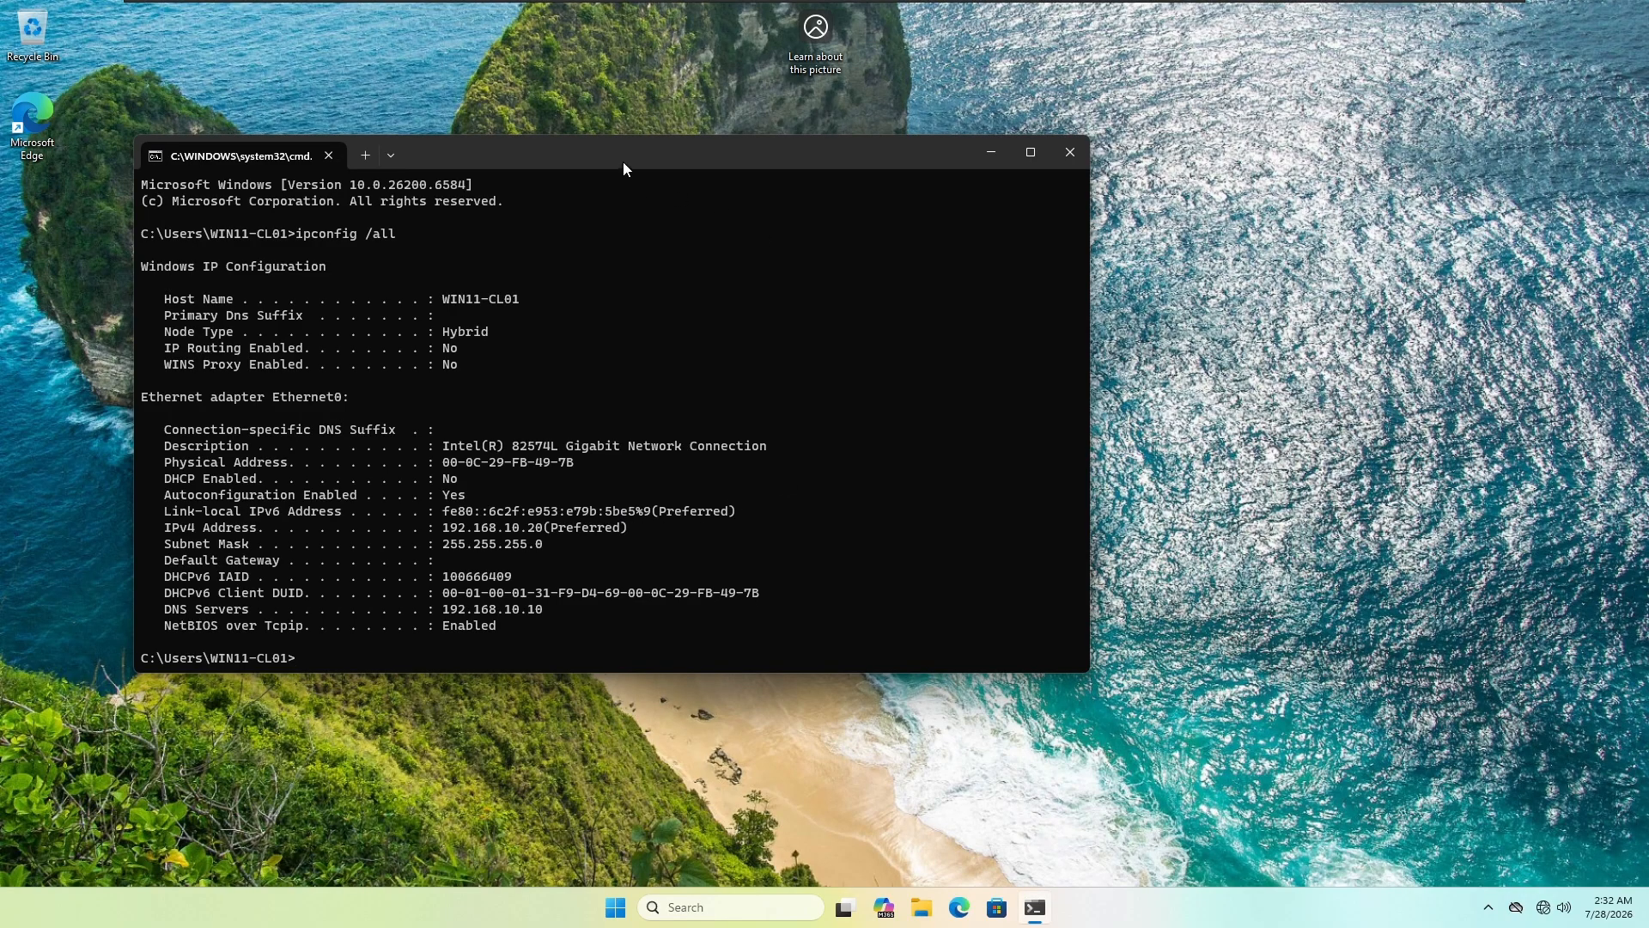
drag(622, 162, 579, 65)
drag(535, 571, 490, 890)
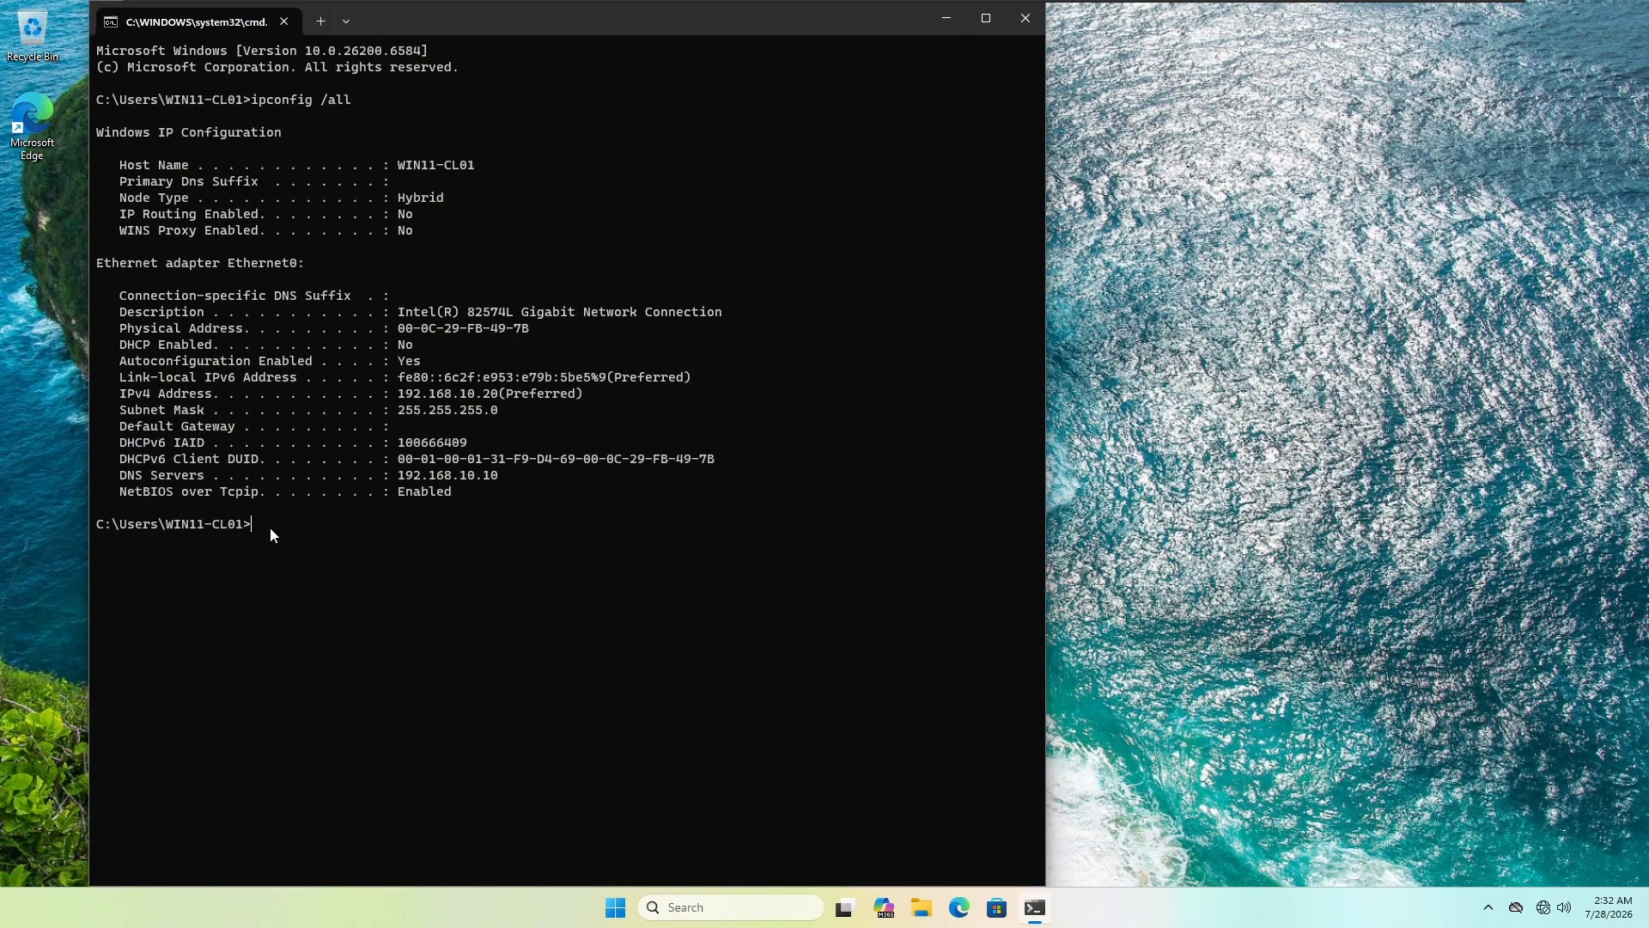
Step: Resolve ymtlab.test with nslookup, confirming it points to 192.168.10.10
text(nslookup ymtlab.test)
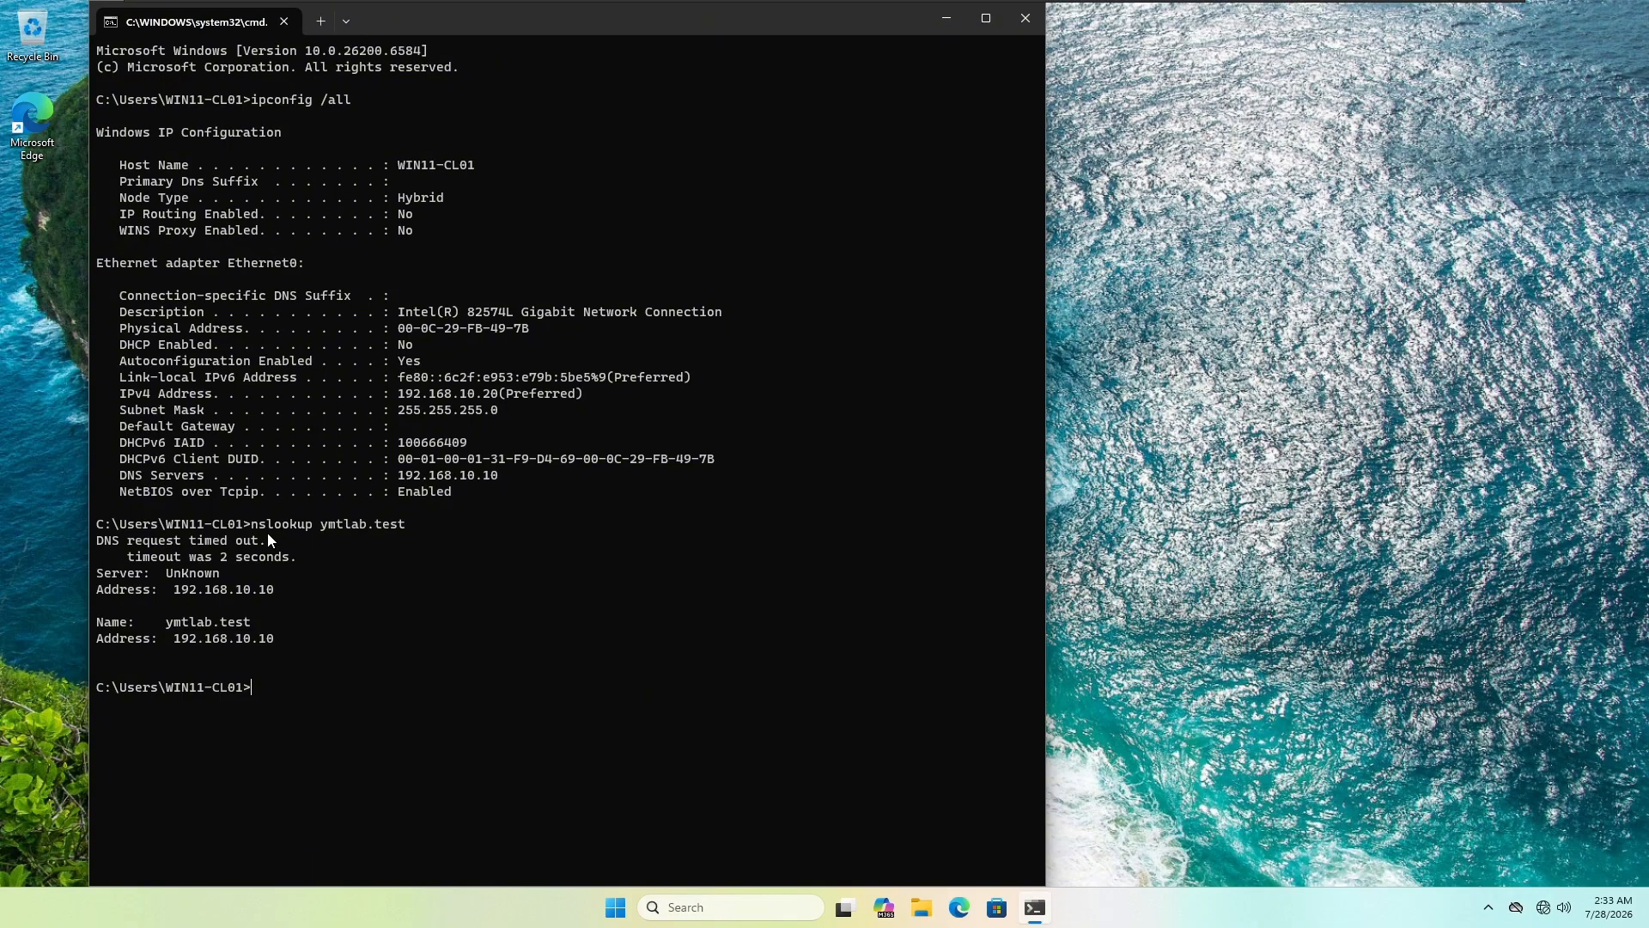
key(Up)
key(Return)
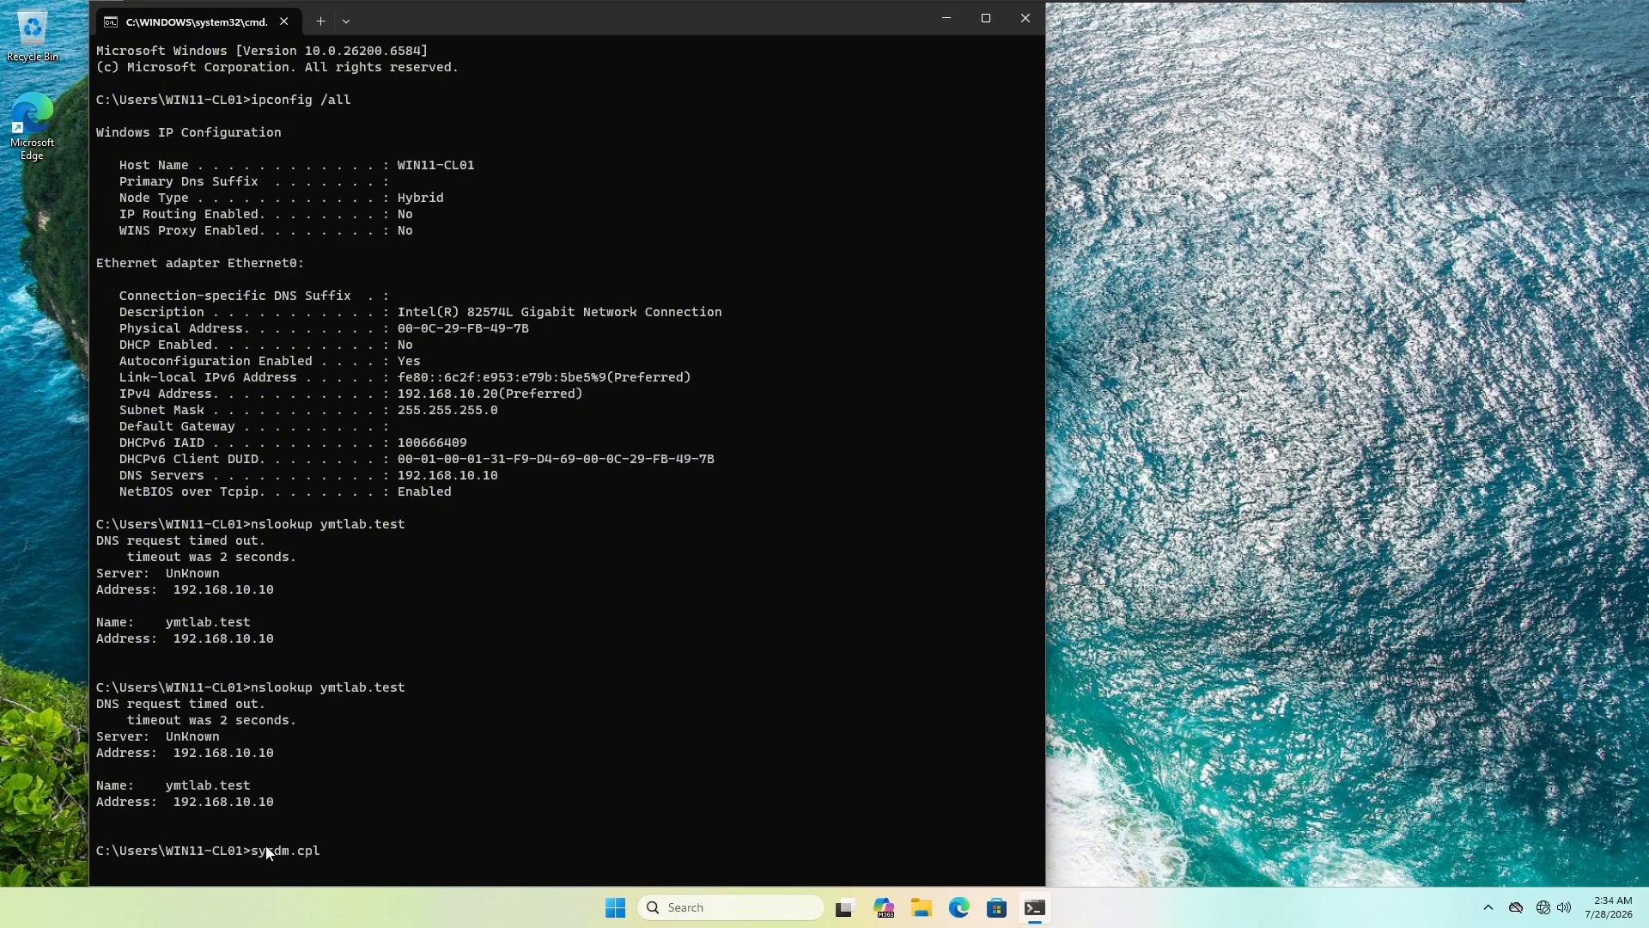
Step: In System Properties, set the computer to be a member of domain ymtlab.test
key(Return)
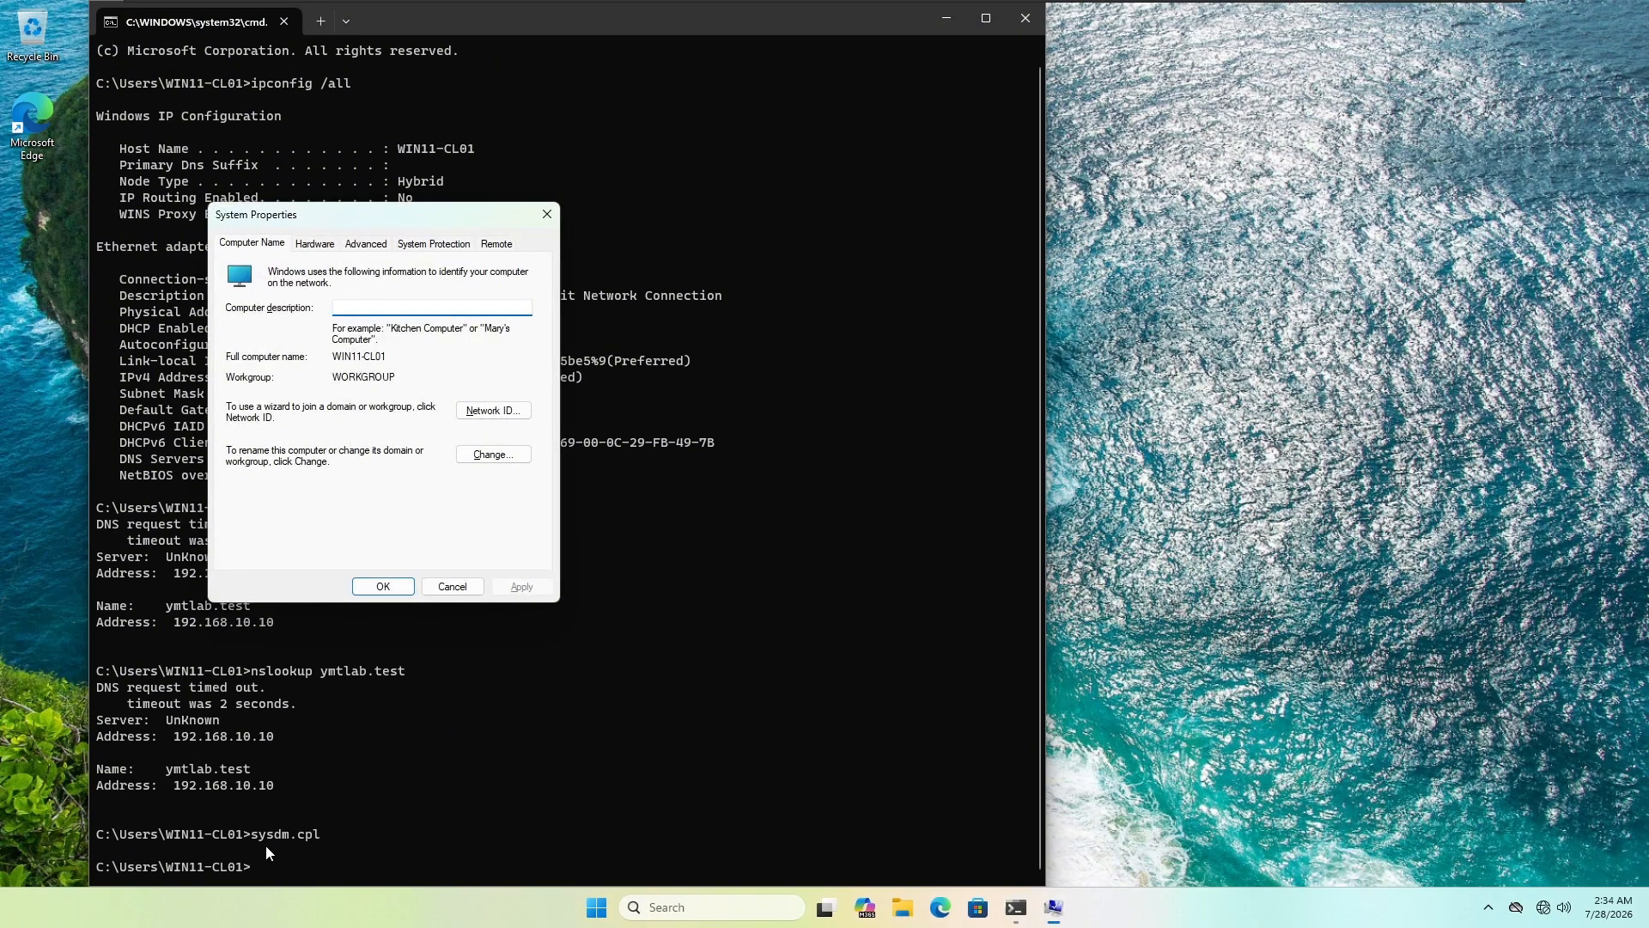
click(485, 455)
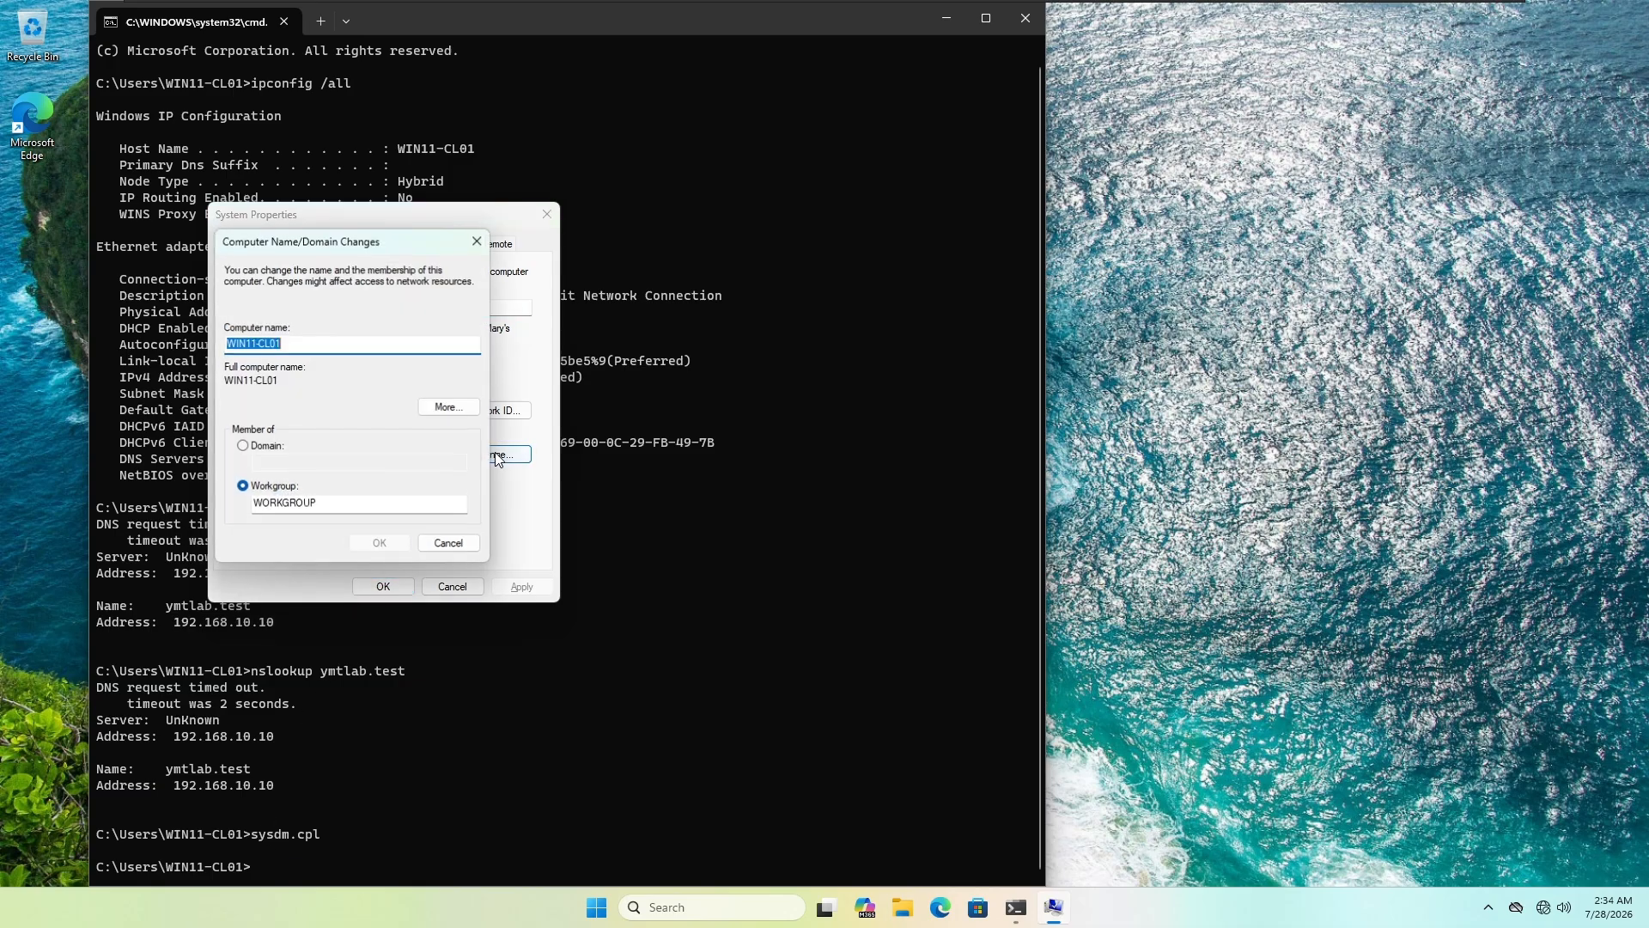
click(243, 446)
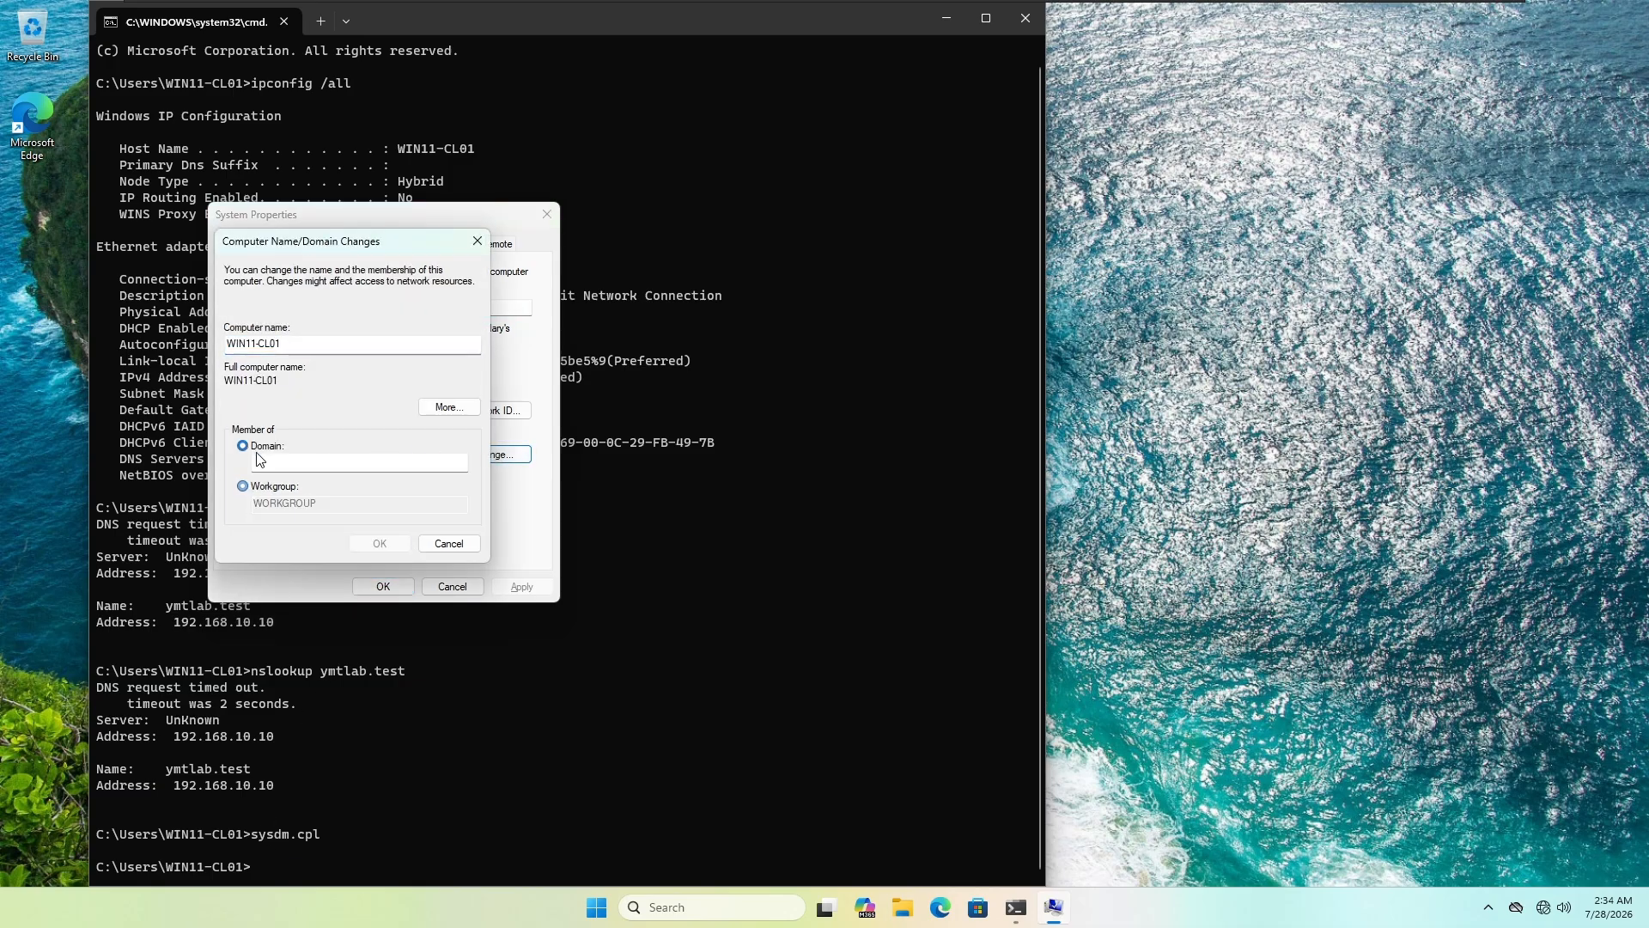
click(266, 463)
text(ymtlab.test)
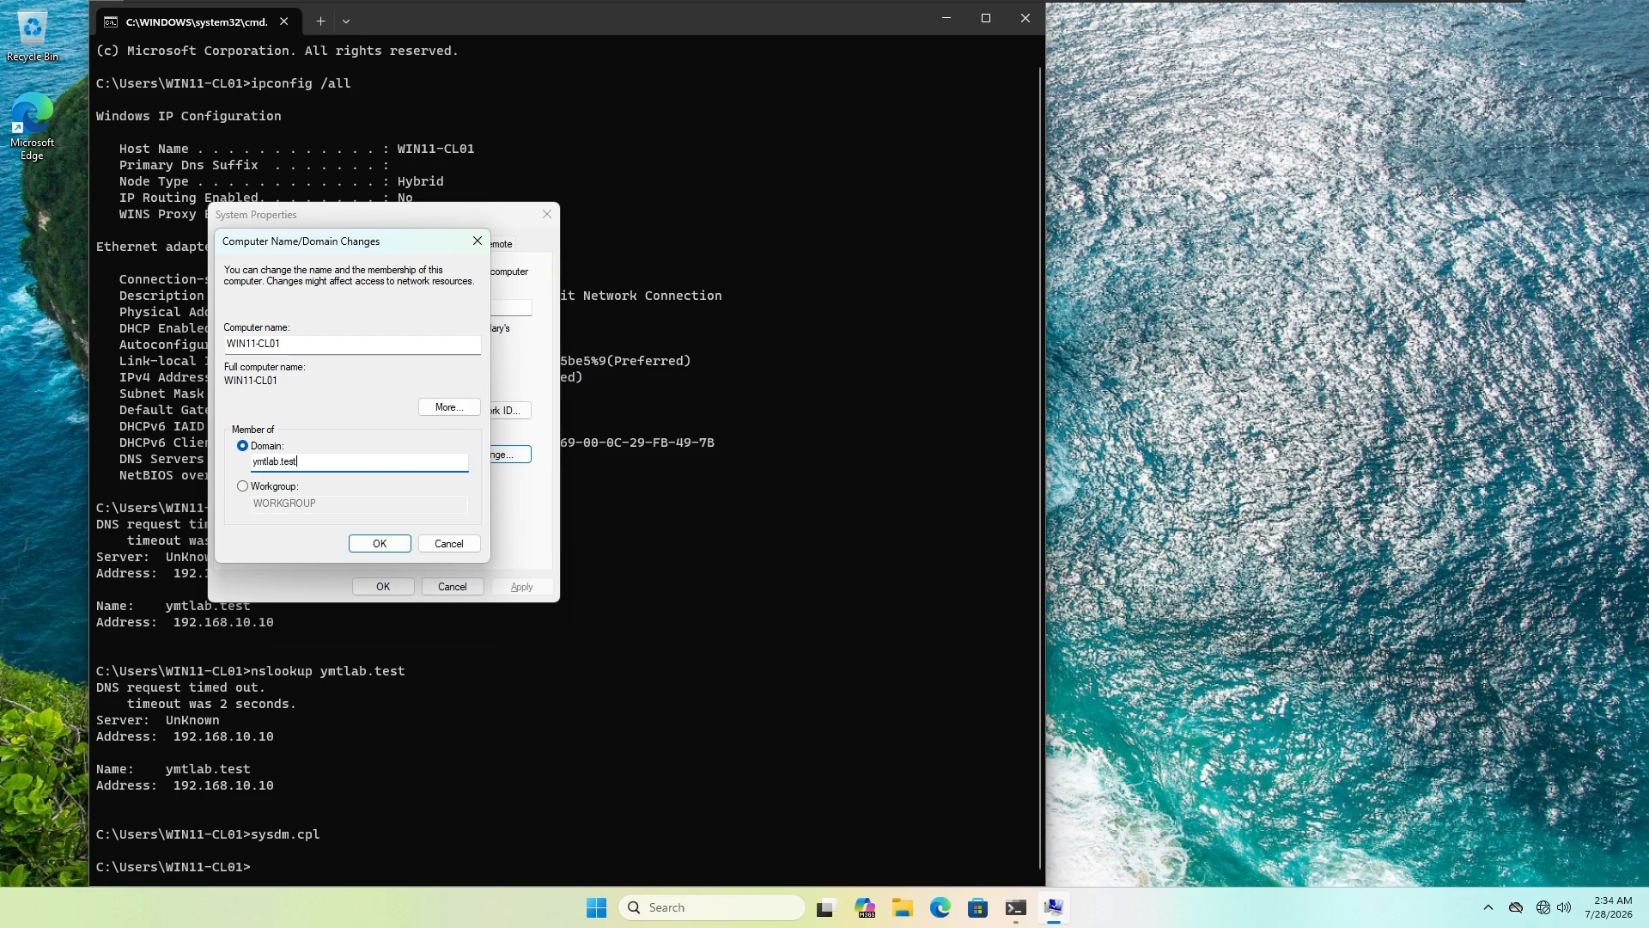
click(375, 546)
Step: Authorize the join with the administrator account and password, then restart the computer
text(a)
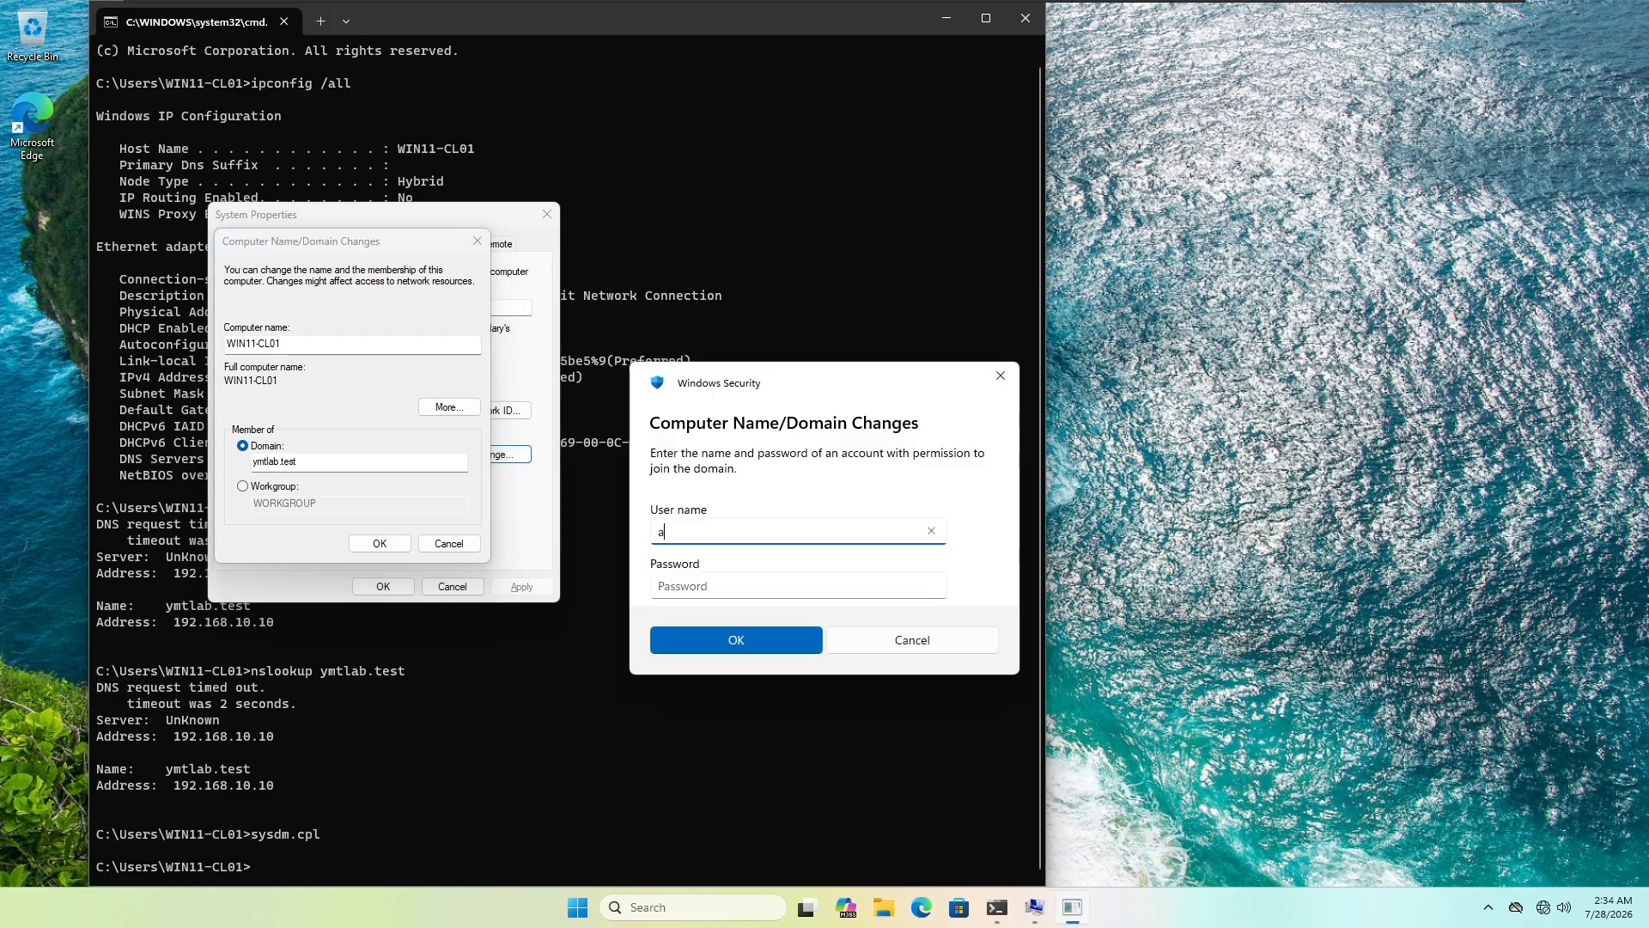
text(dministrator)
key(Tab)
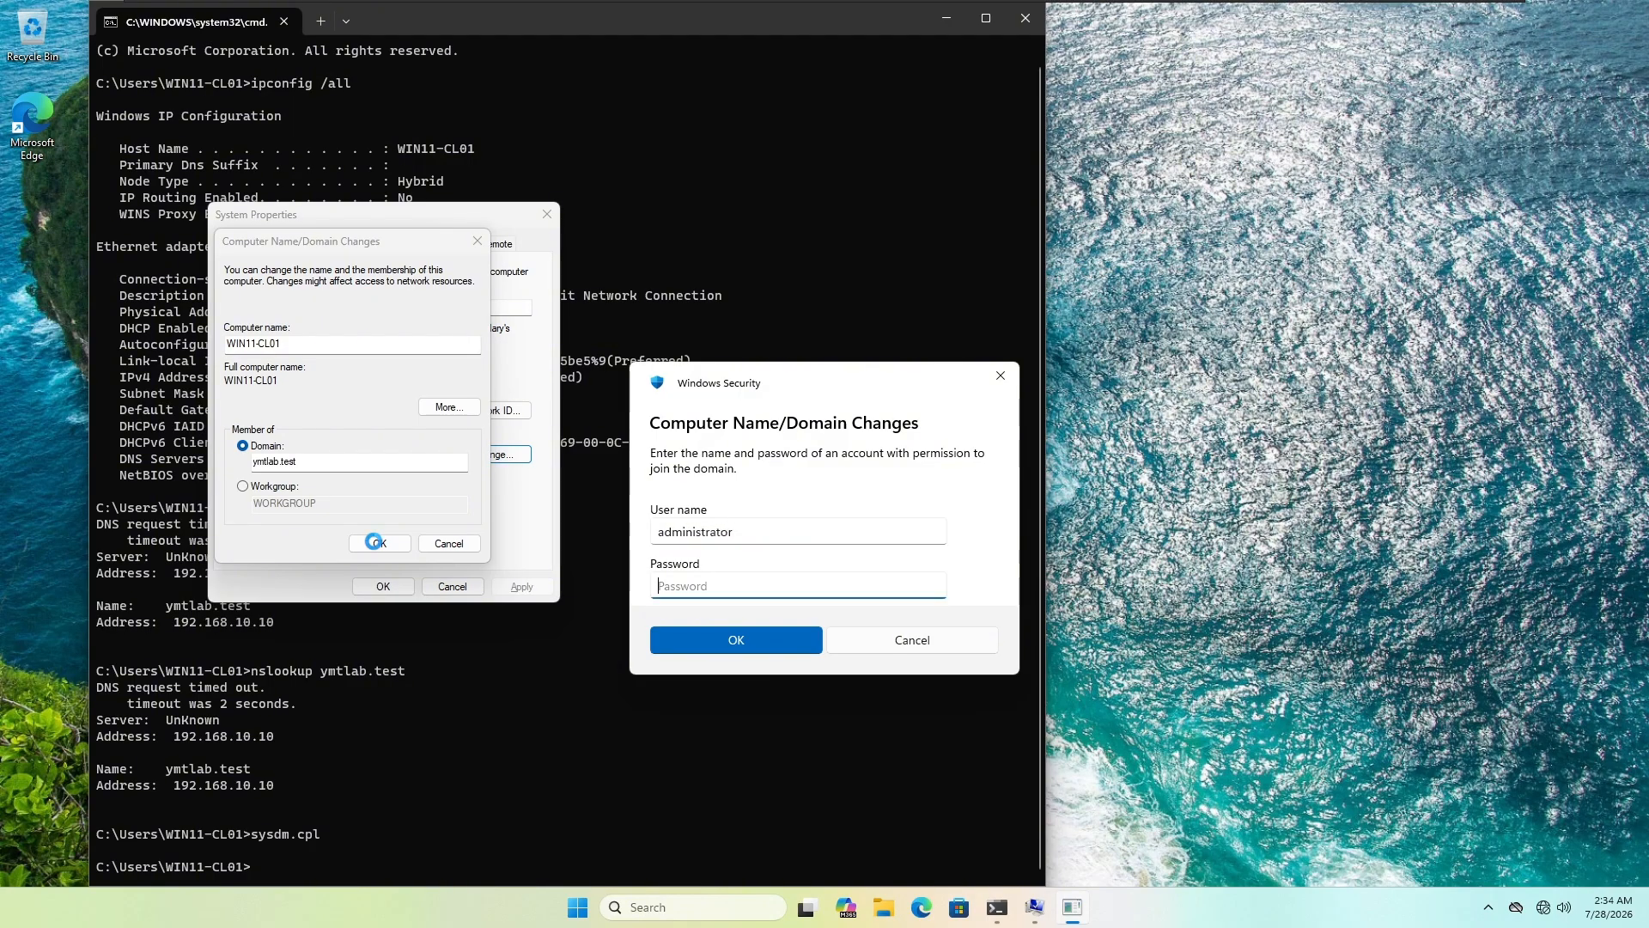
text(****)
key(Return)
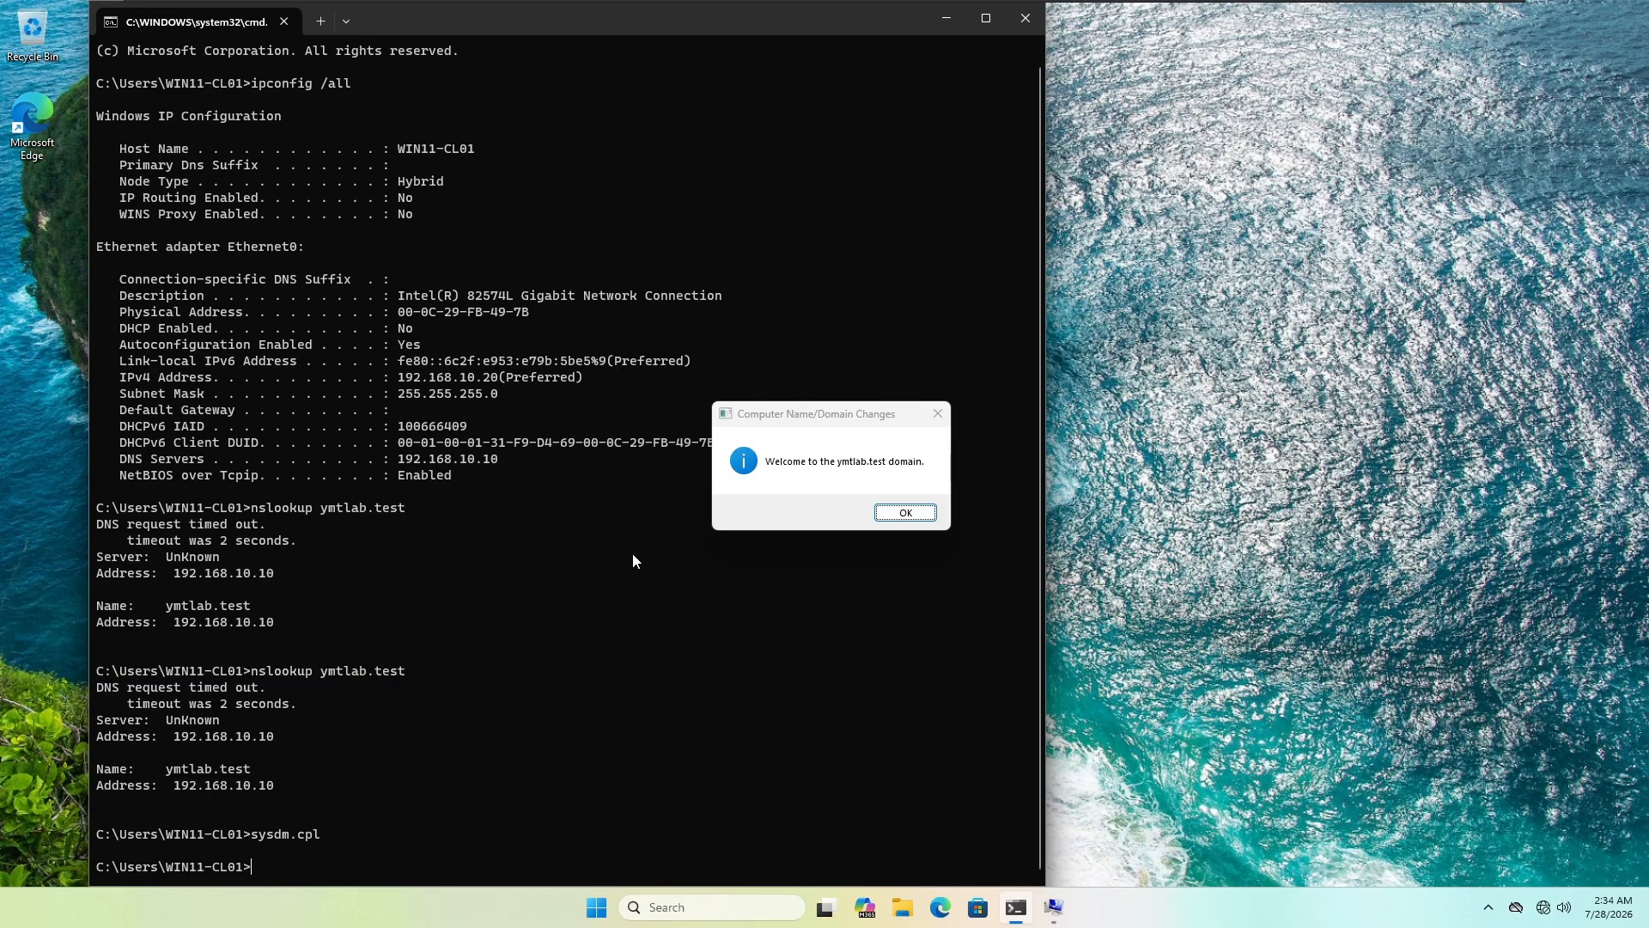
click(894, 513)
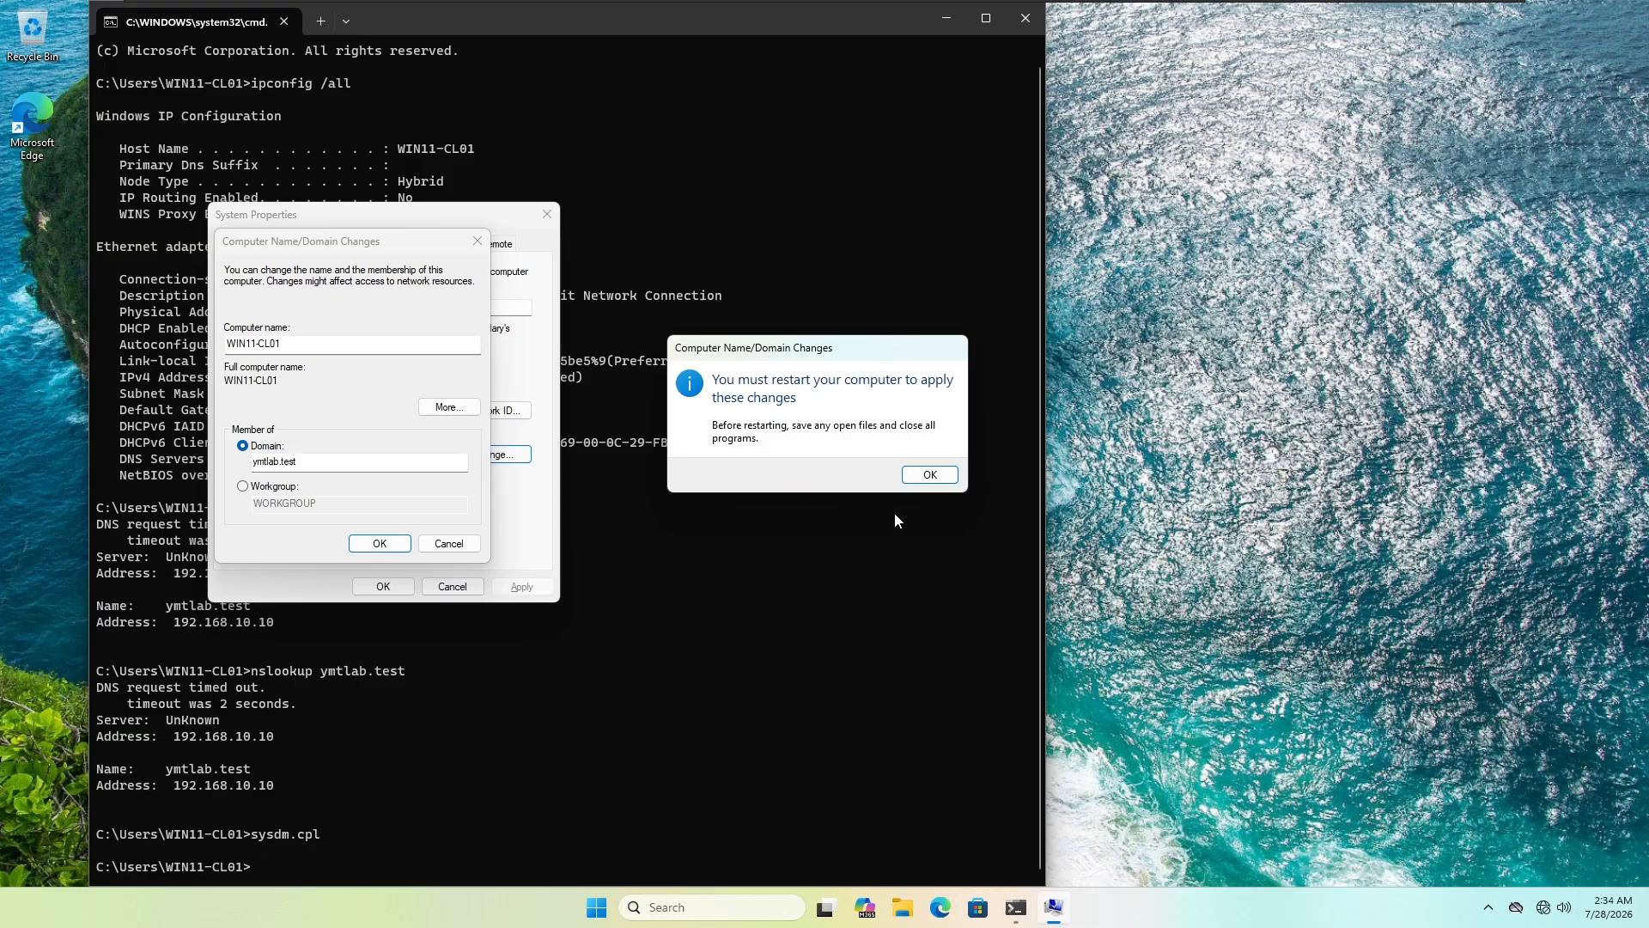
click(933, 476)
click(544, 213)
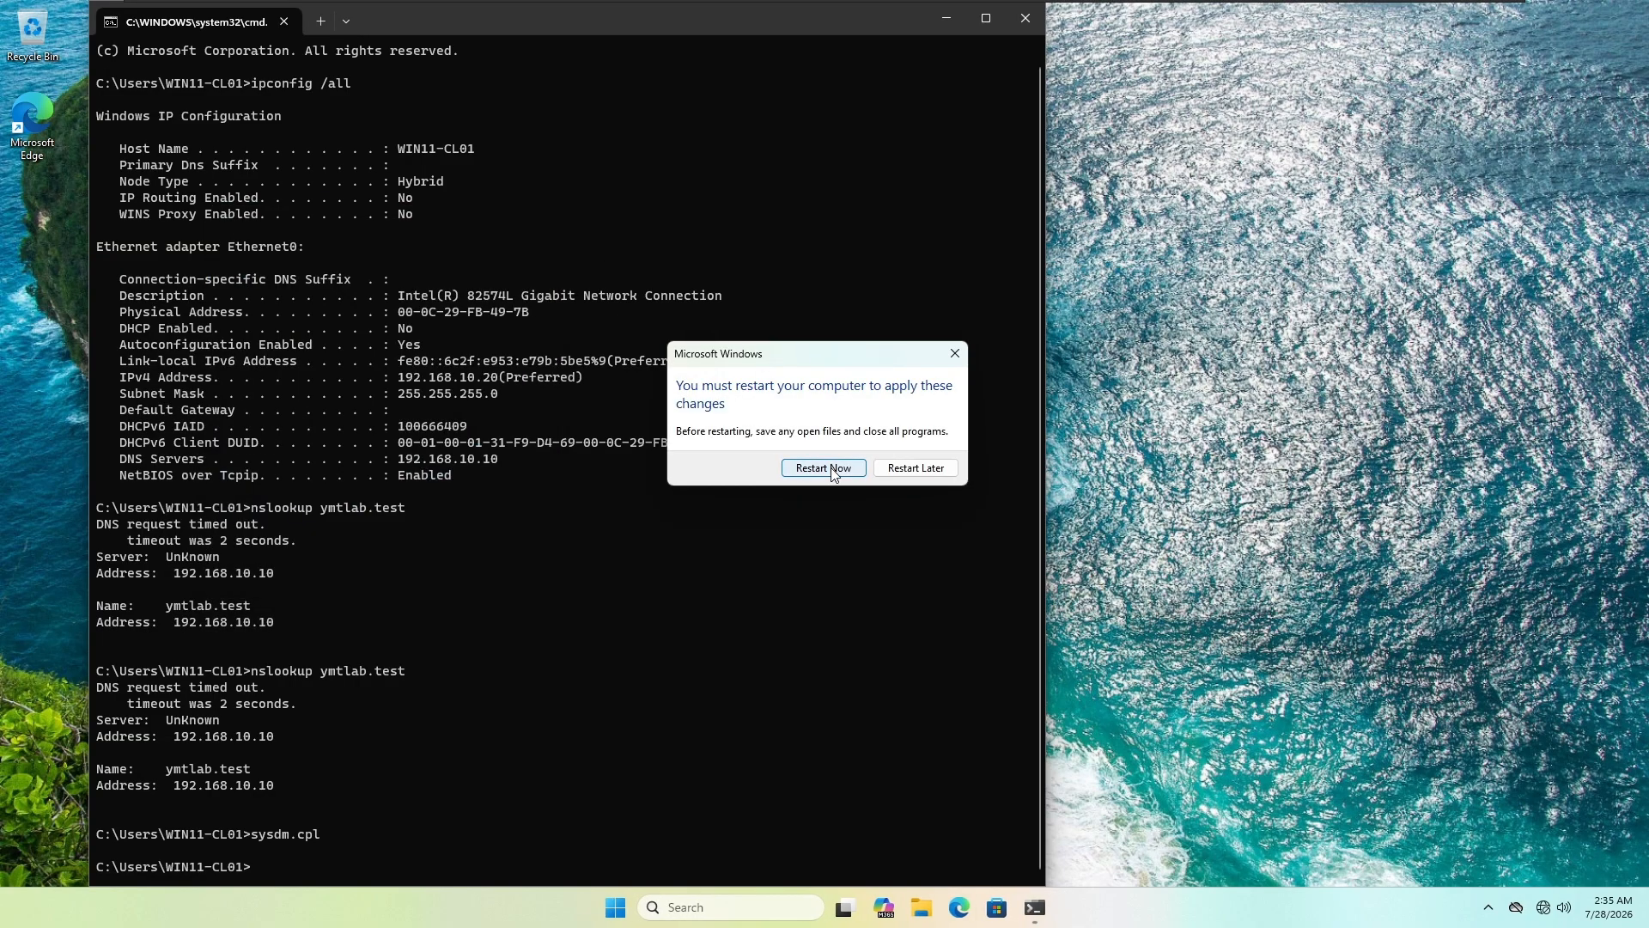
click(823, 468)
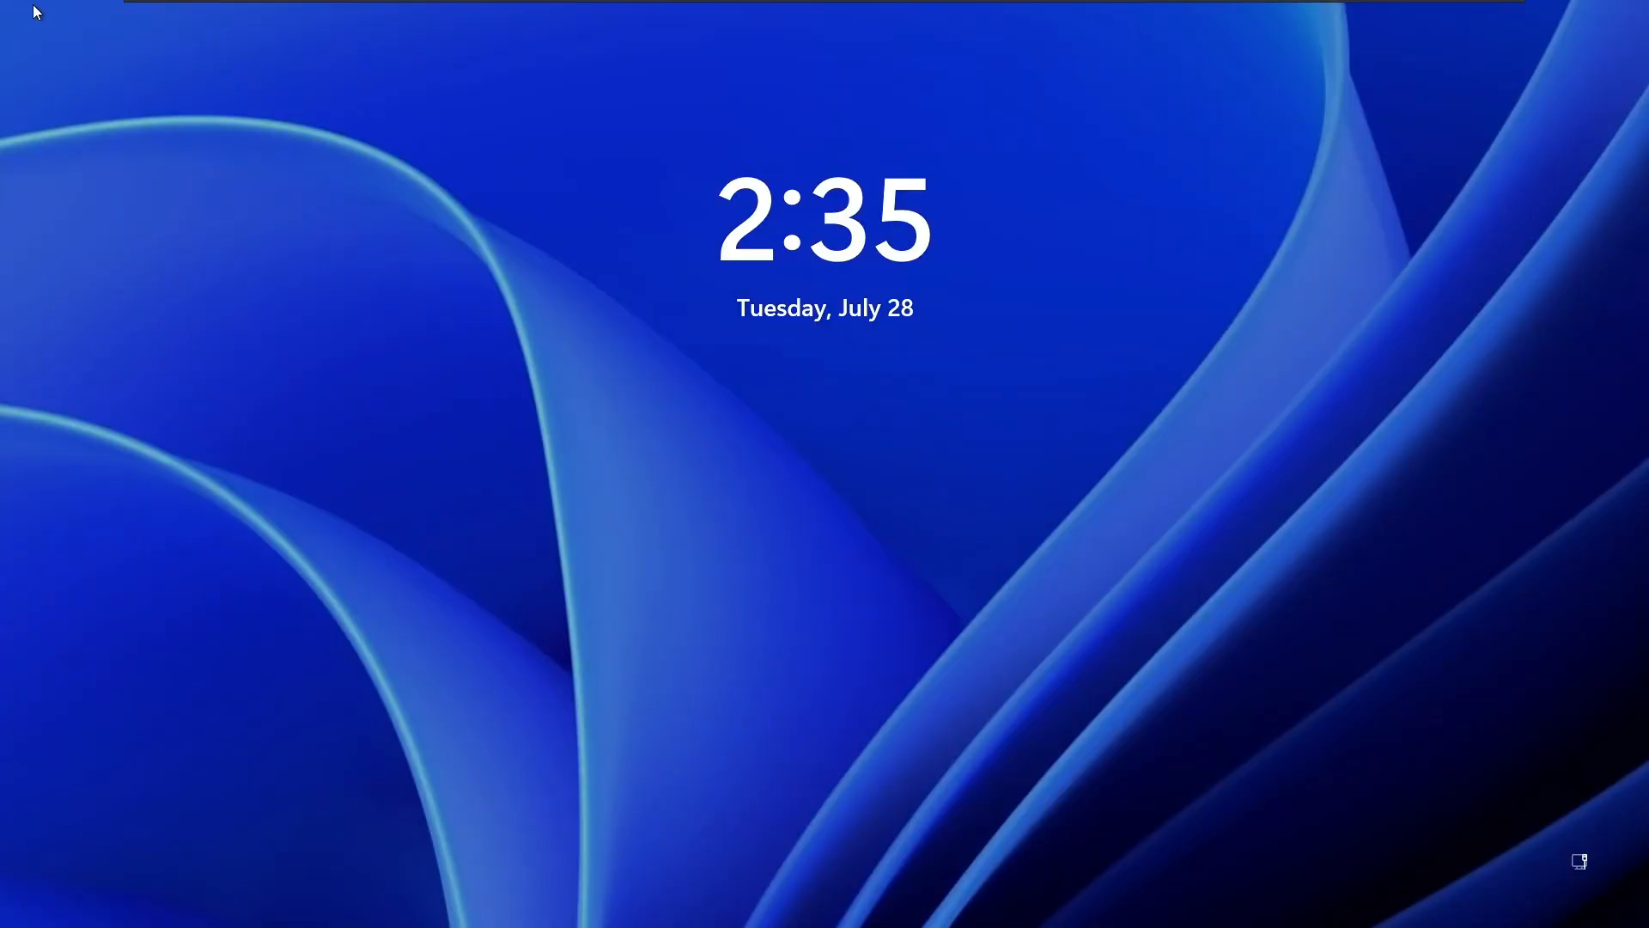
Step: Sign in as Other user with a YMTLAB domain account name and its password
click(763, 420)
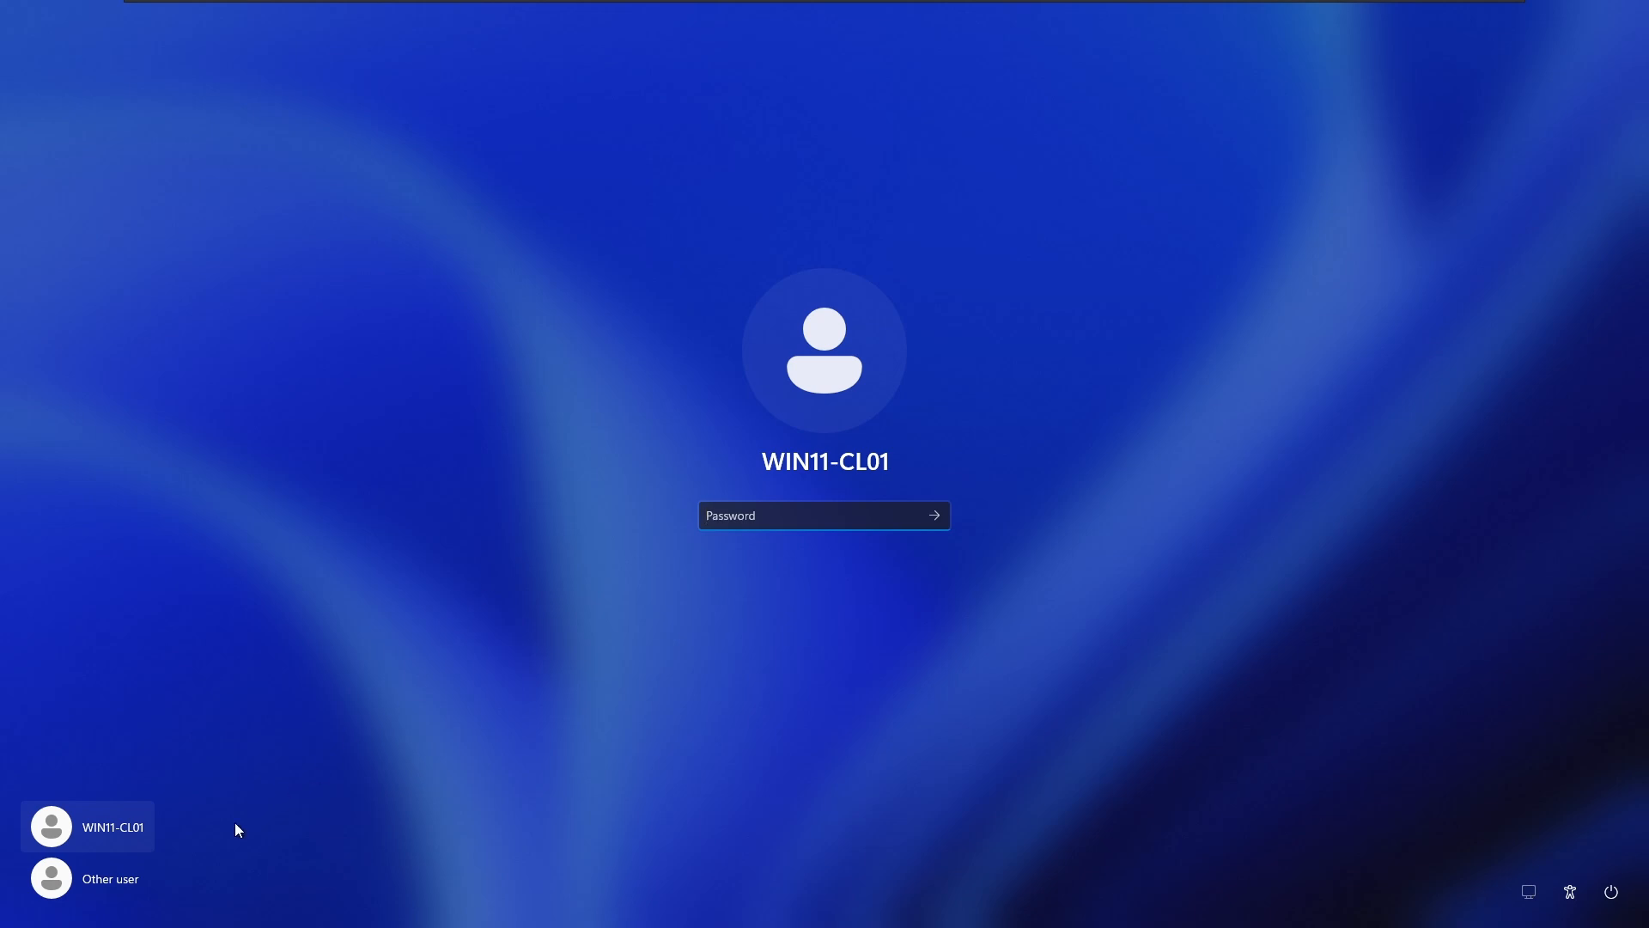
click(112, 885)
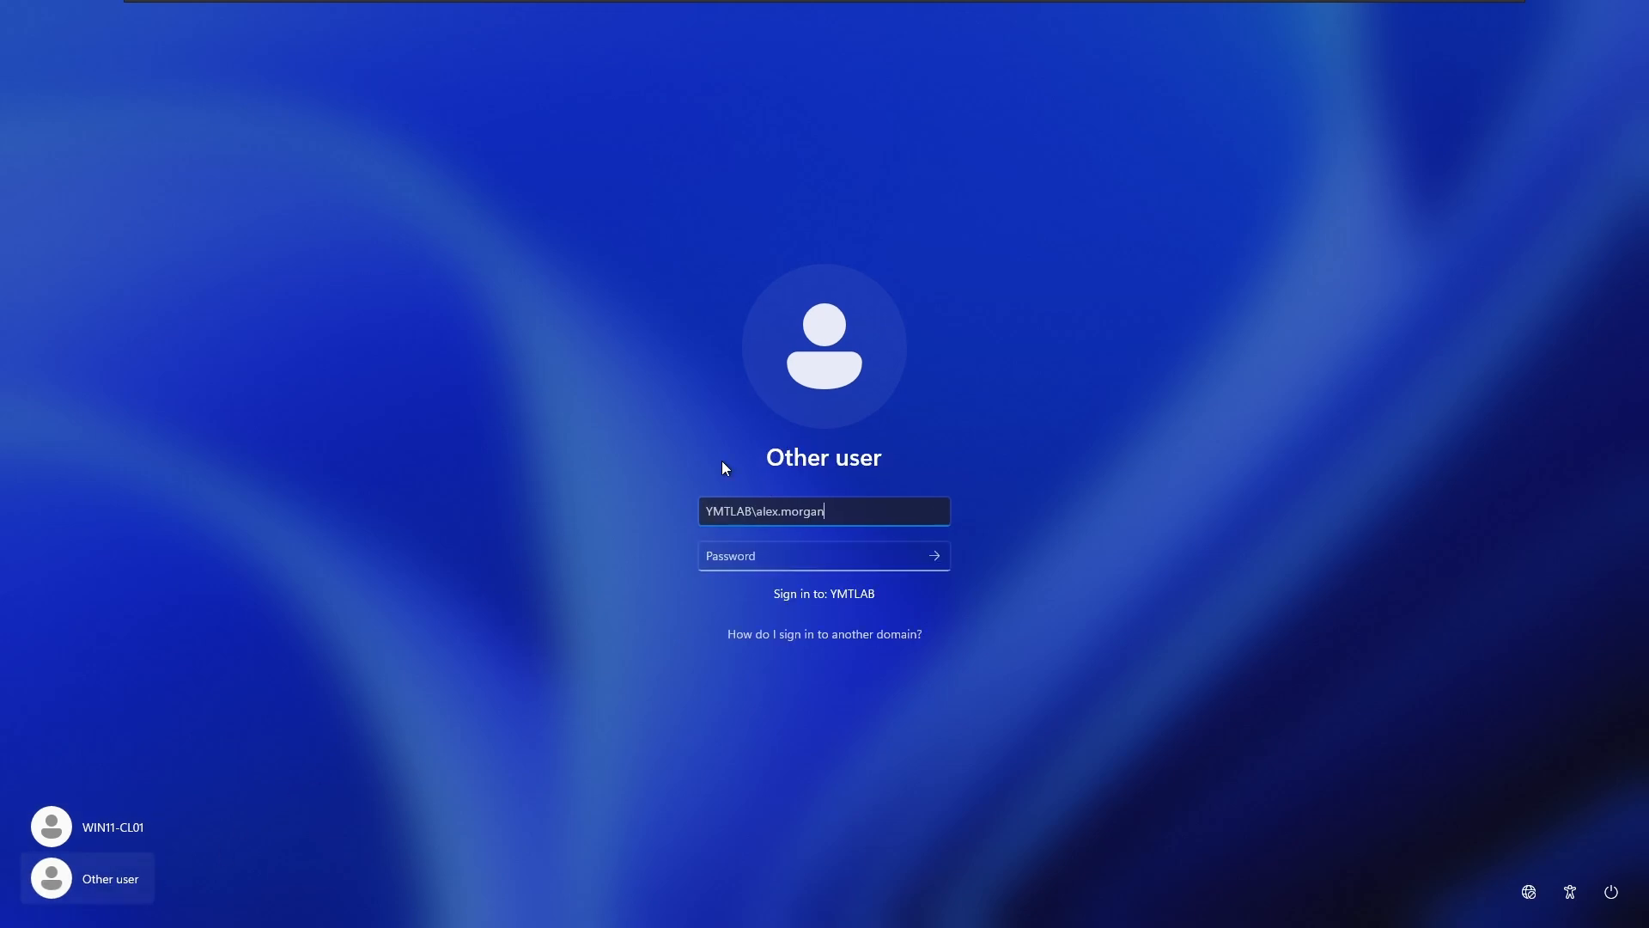
key(Tab)
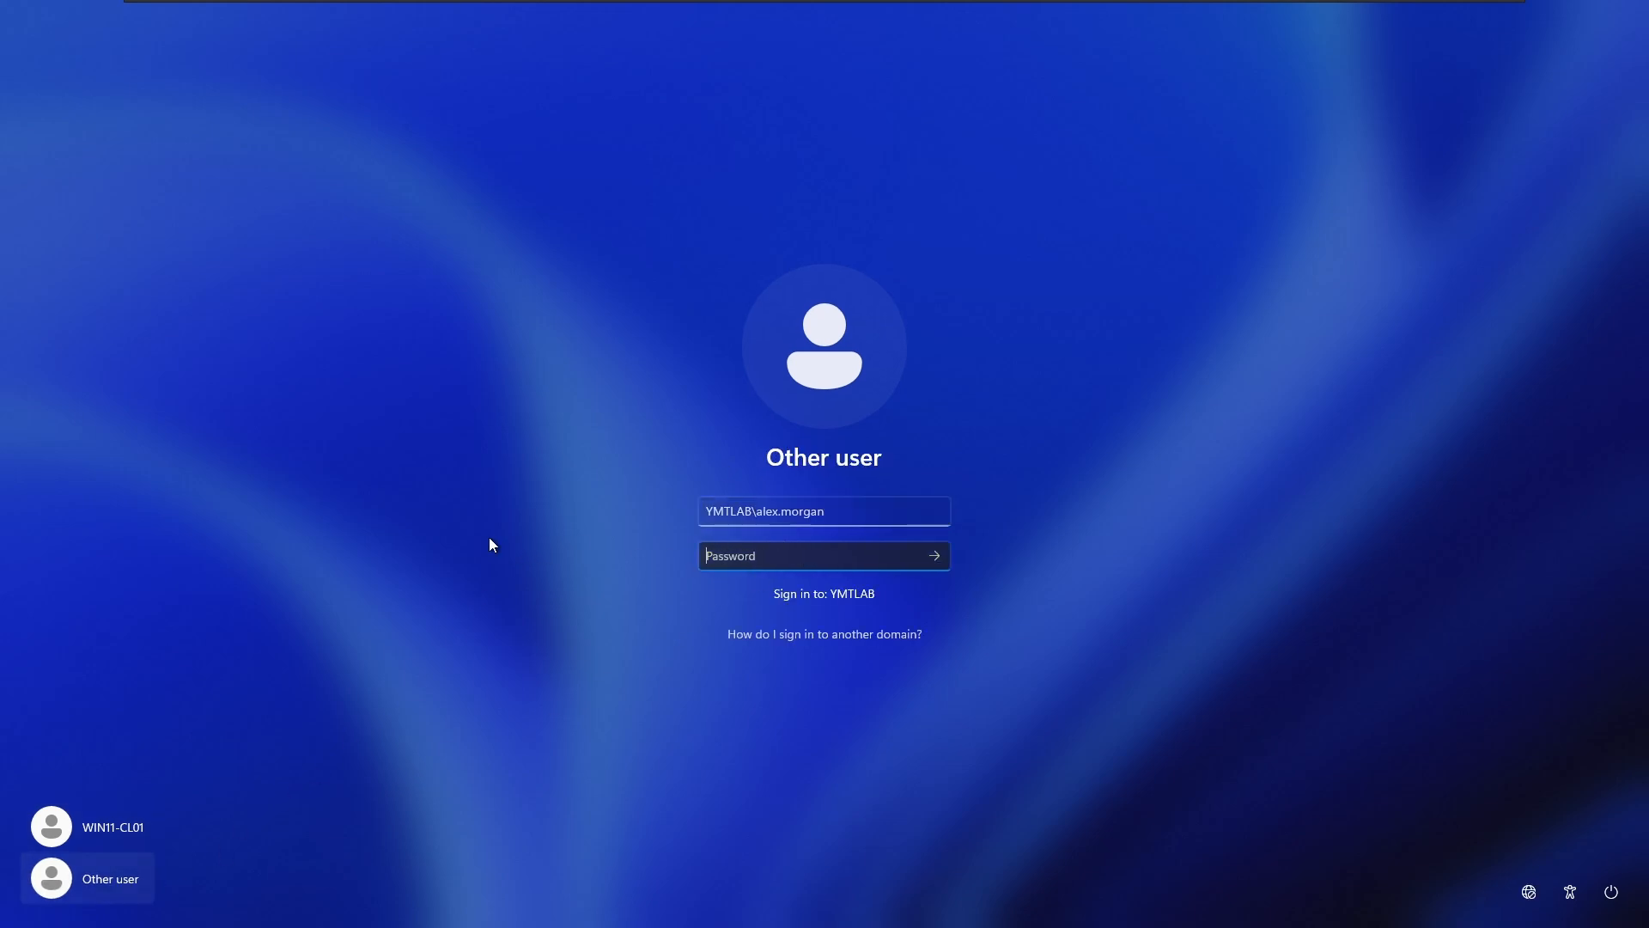
text(Password1)
key(Return)
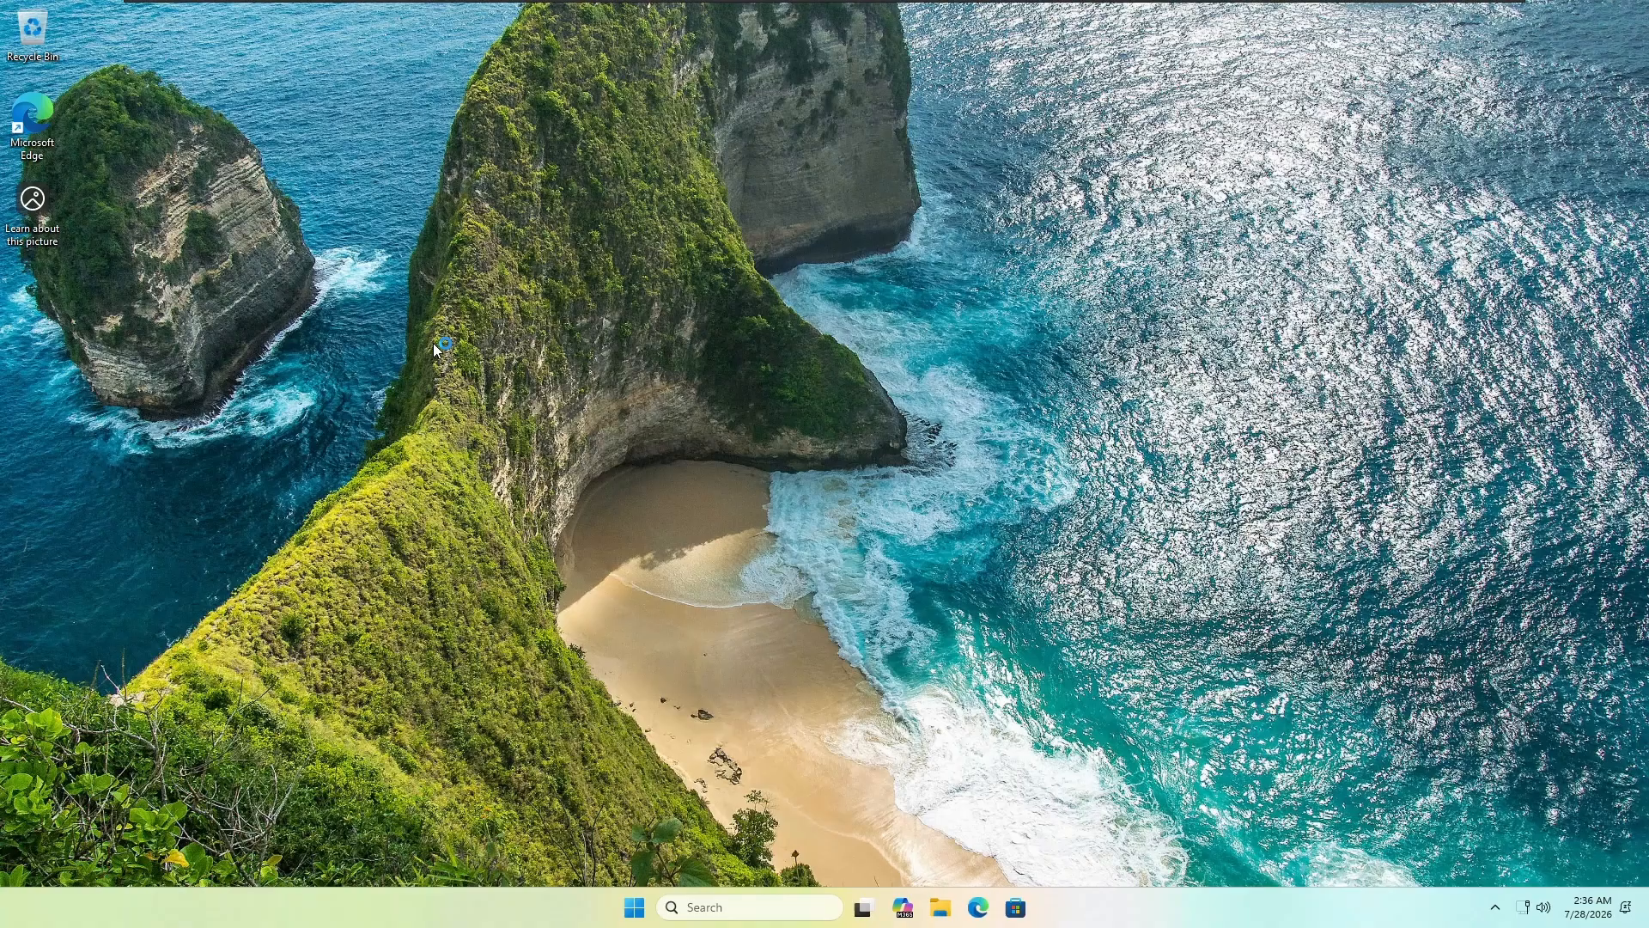
key(super+r)
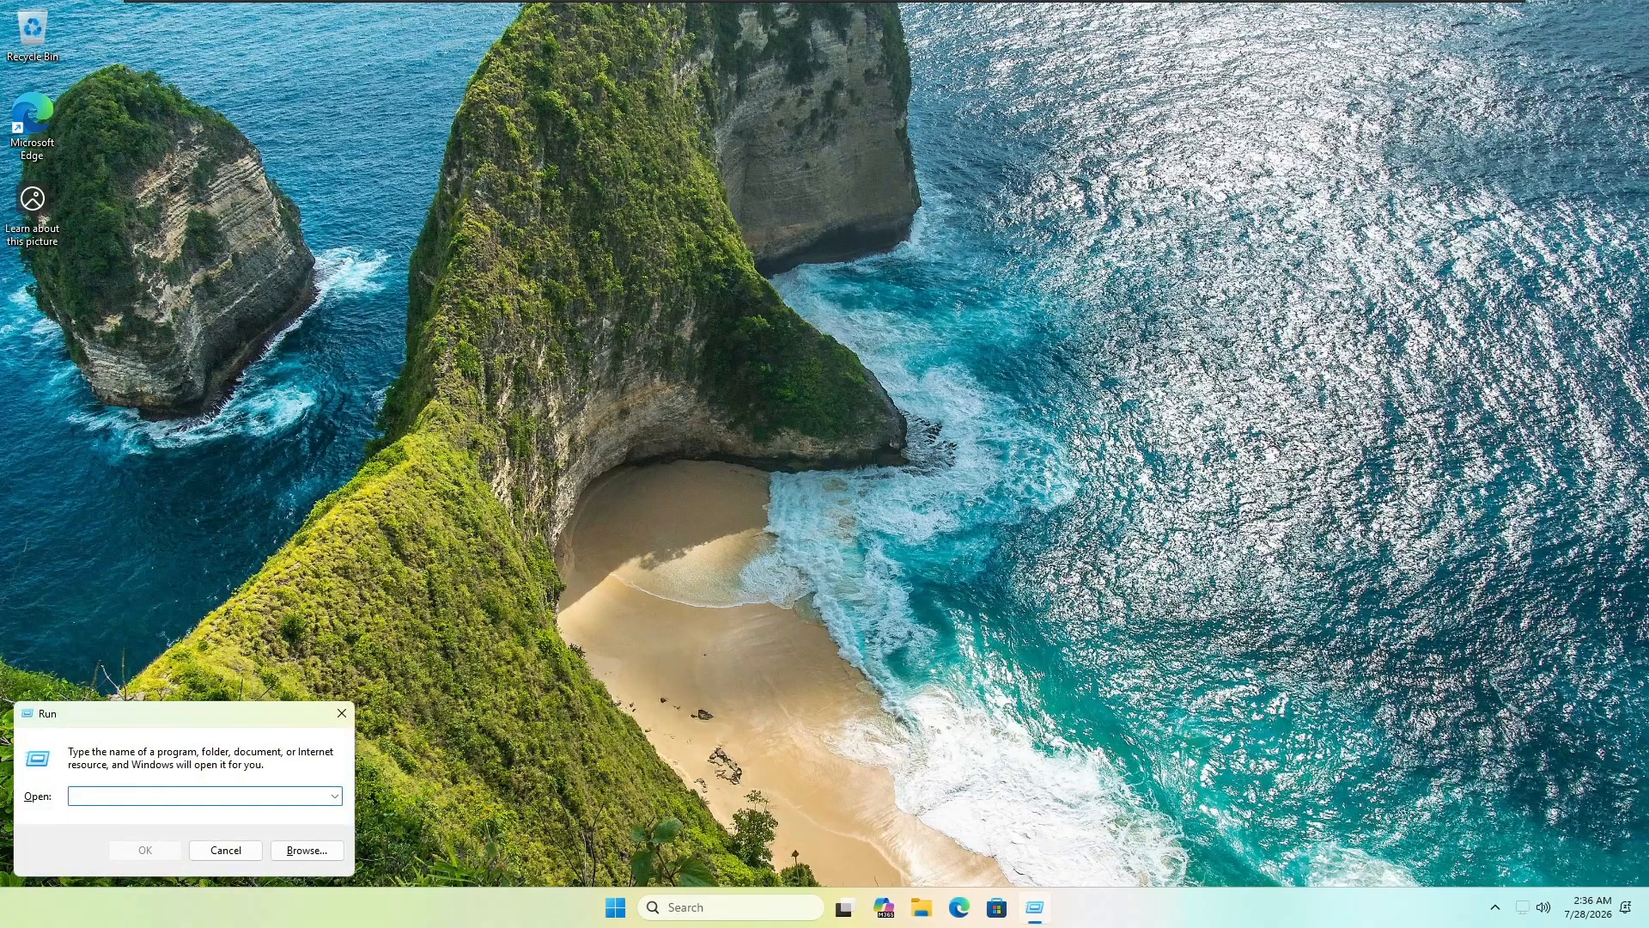
Step: Run whoami and ipconfig /all in Command Prompt to confirm the domain account and ymtlab.test suffix
text(cmd)
key(Return)
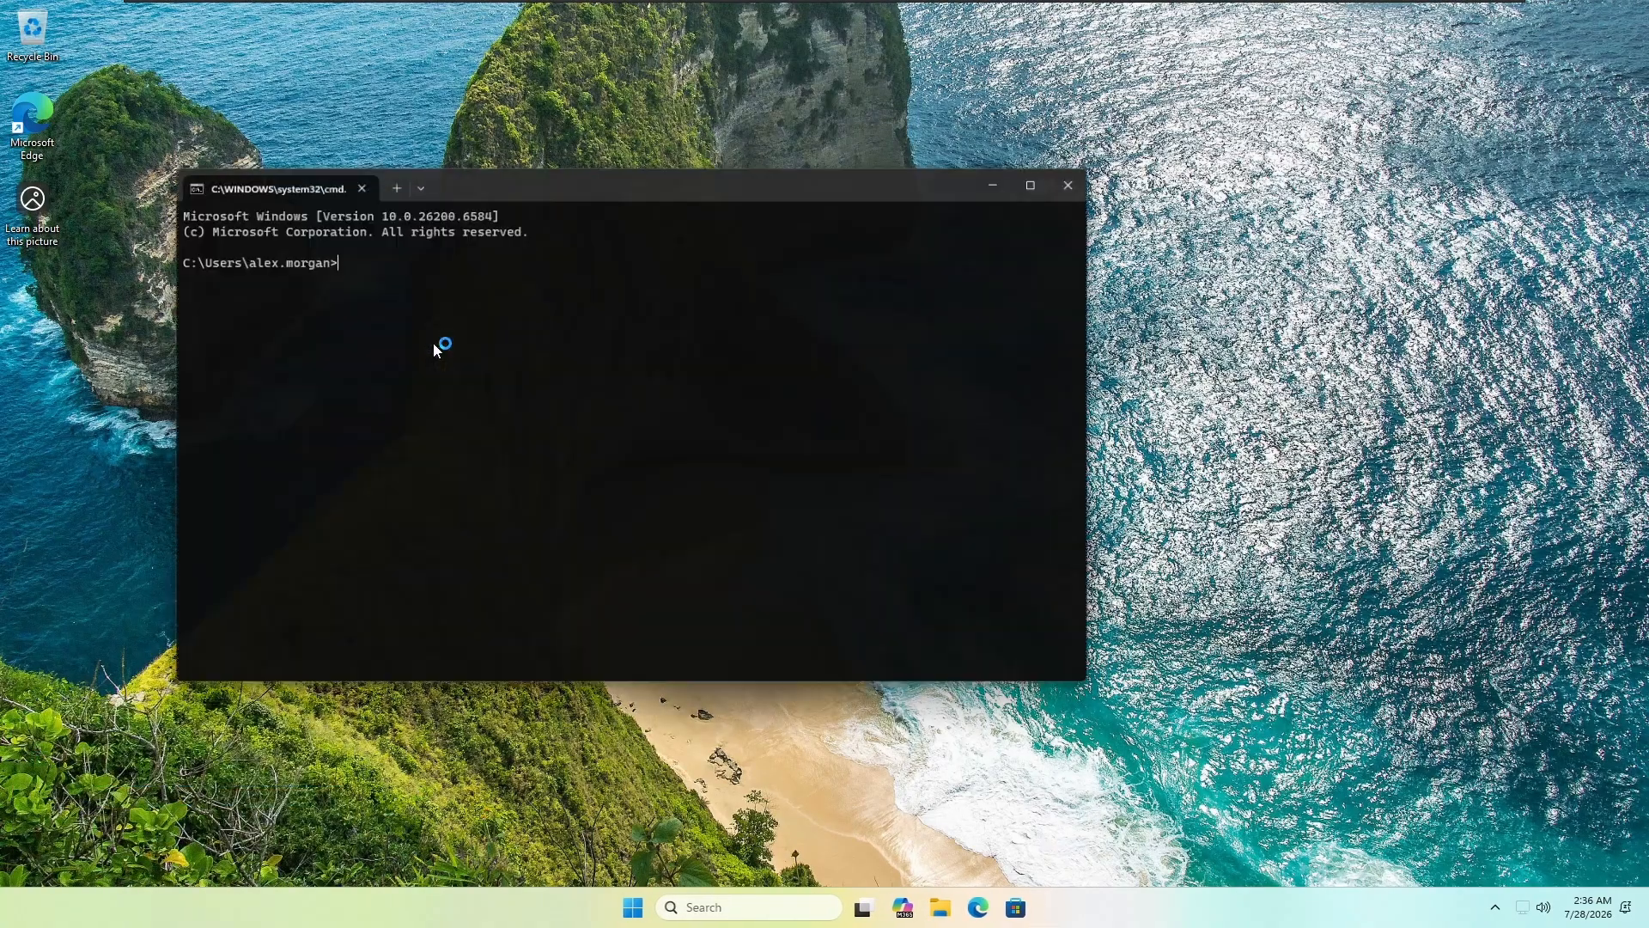
text(whoami)
key(Return)
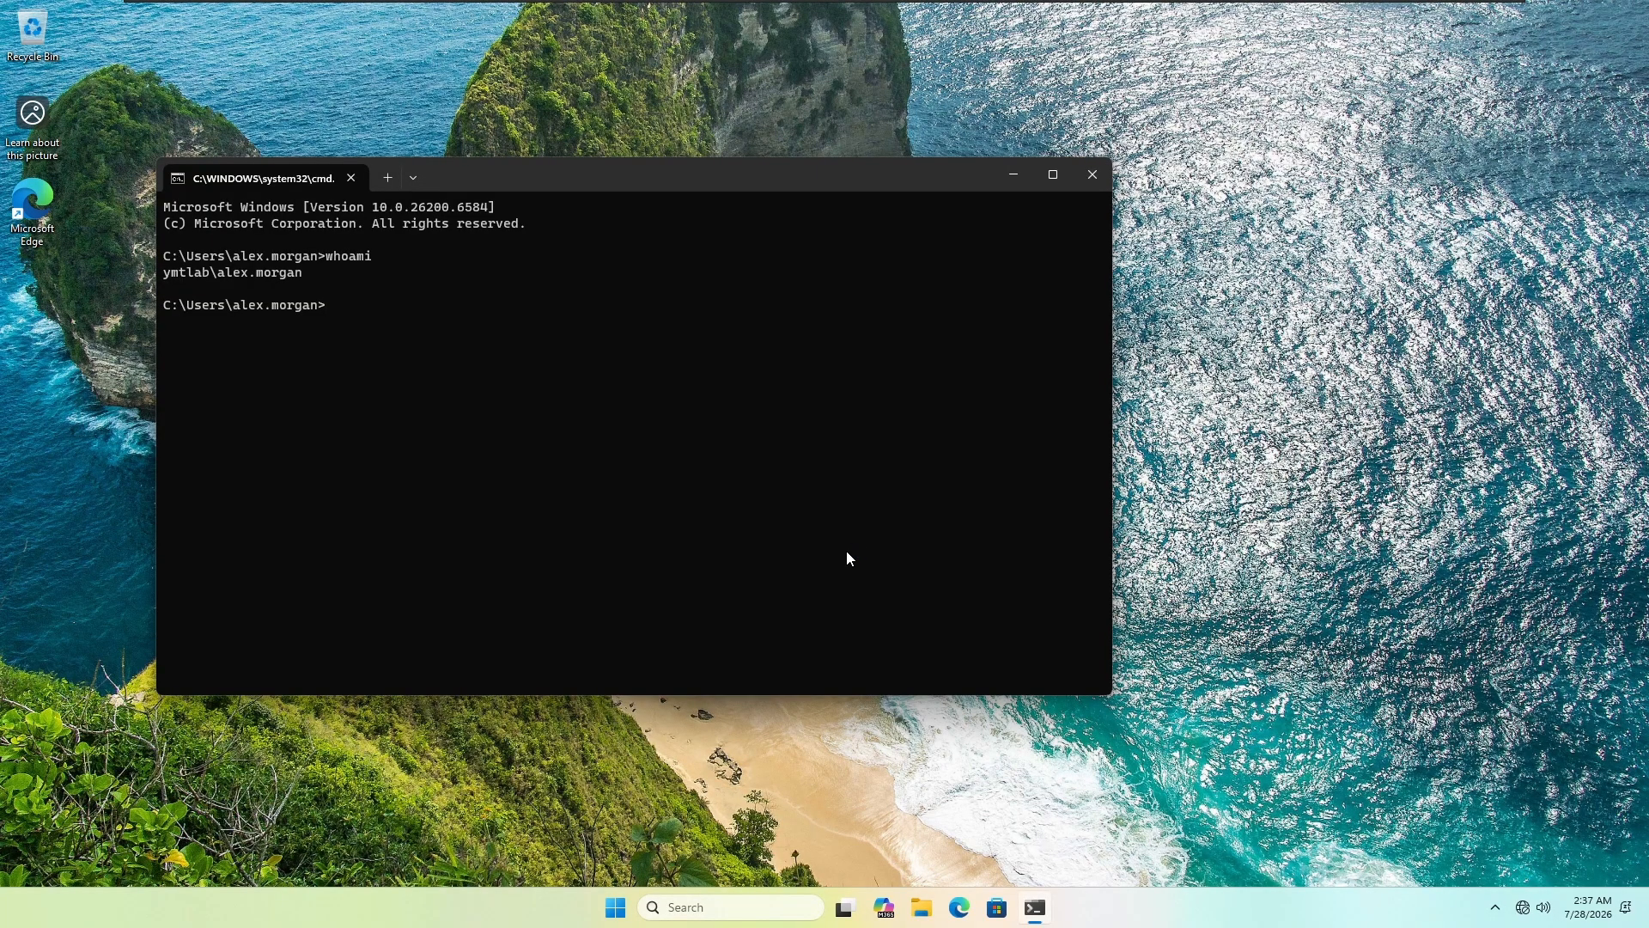
text(ipconfig /all)
key(Return)
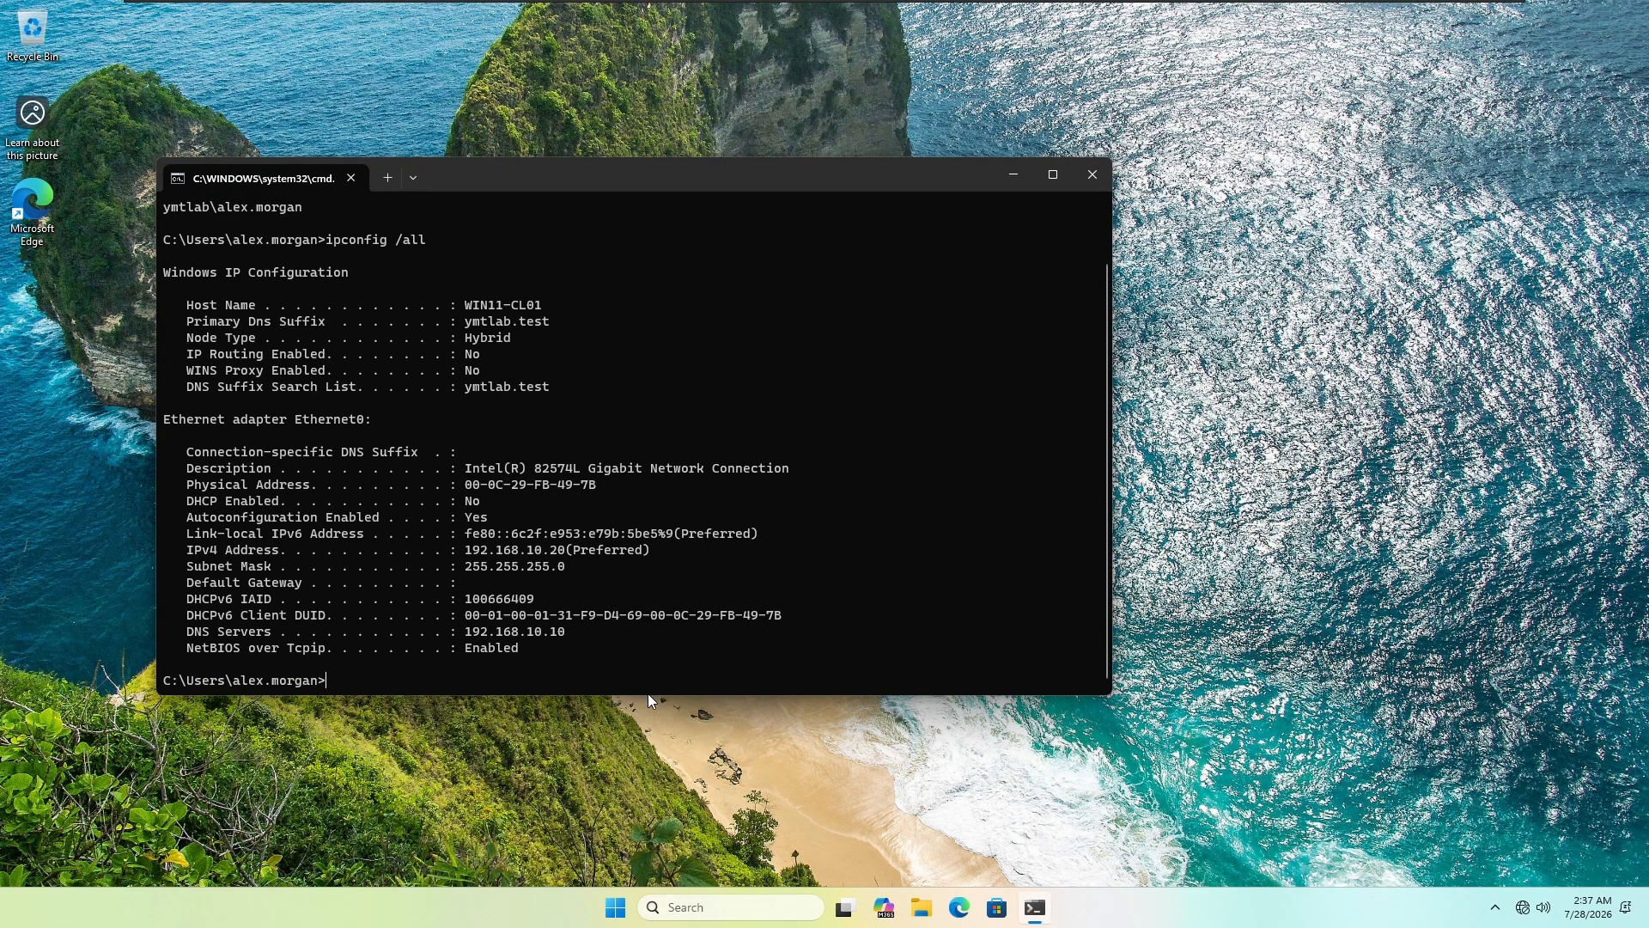
drag(647, 694, 650, 759)
Step: On the Win Server 2022 machine, refresh the ymtlab.test domain in Active Directory Users and Computers
mouse_move(778, 9)
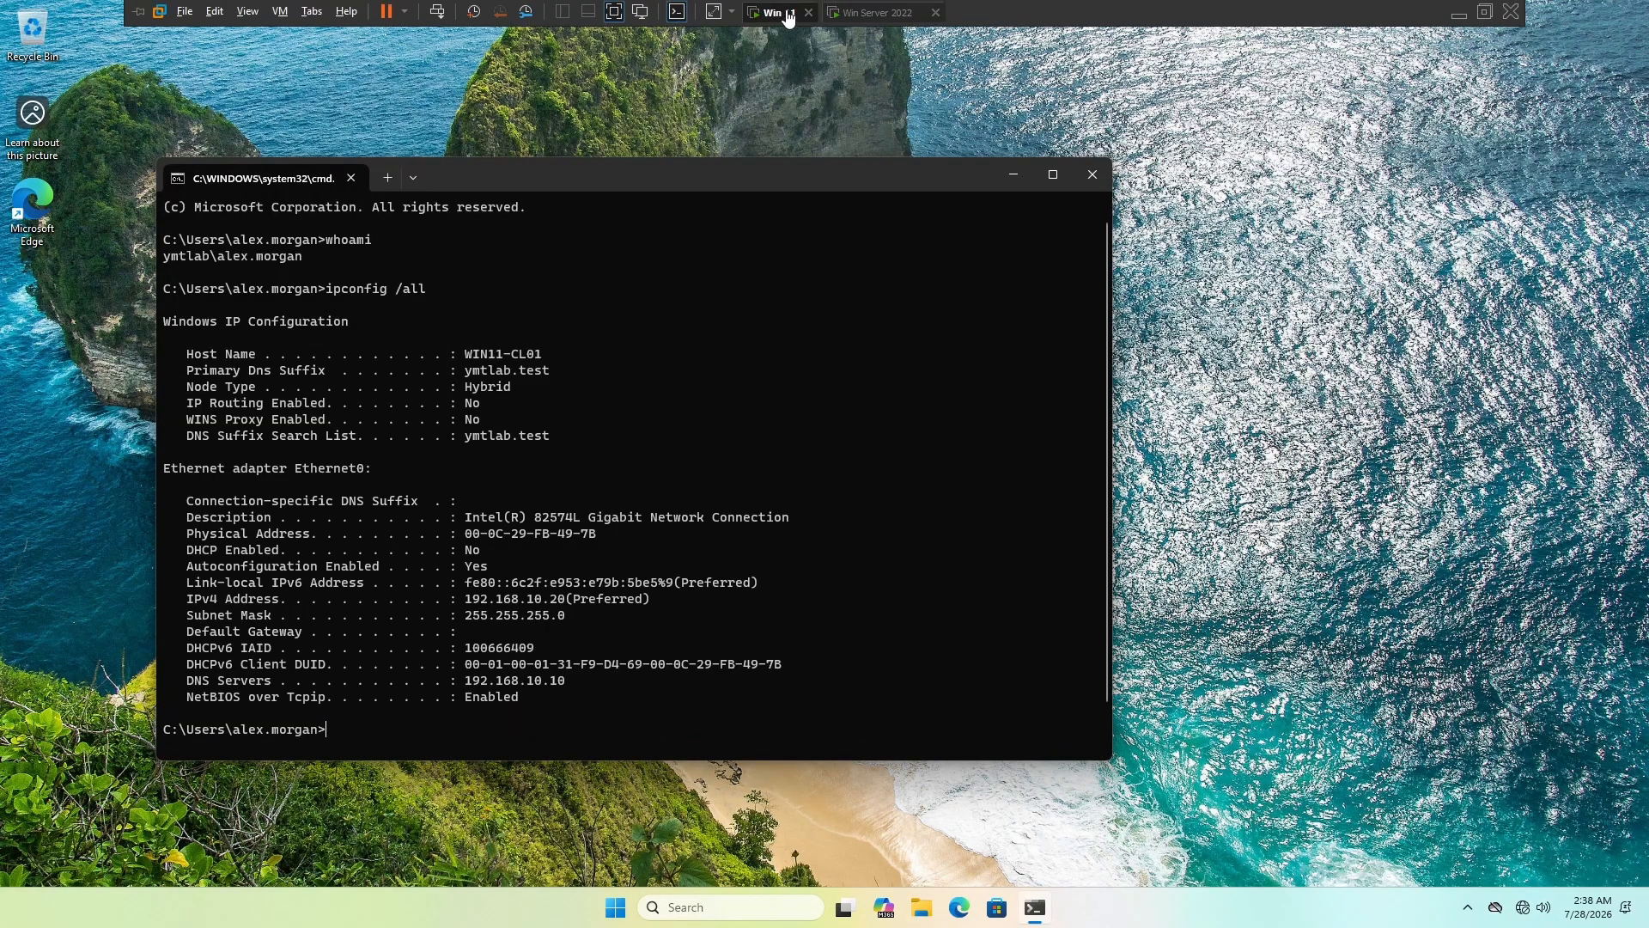
click(852, 13)
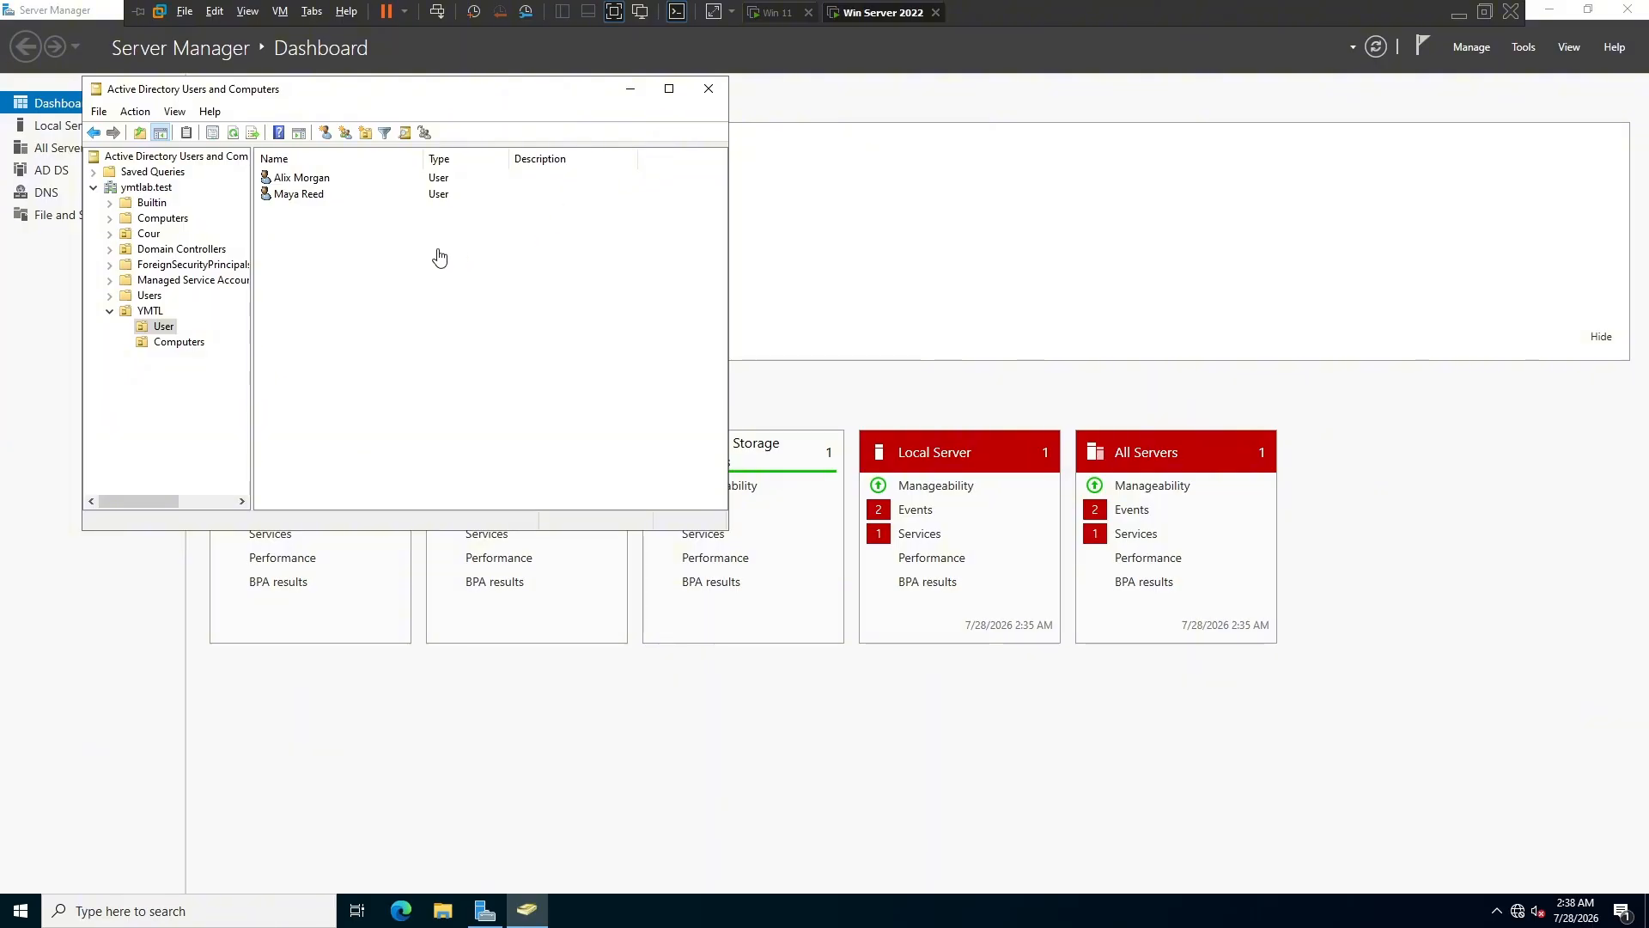
right_click(142, 188)
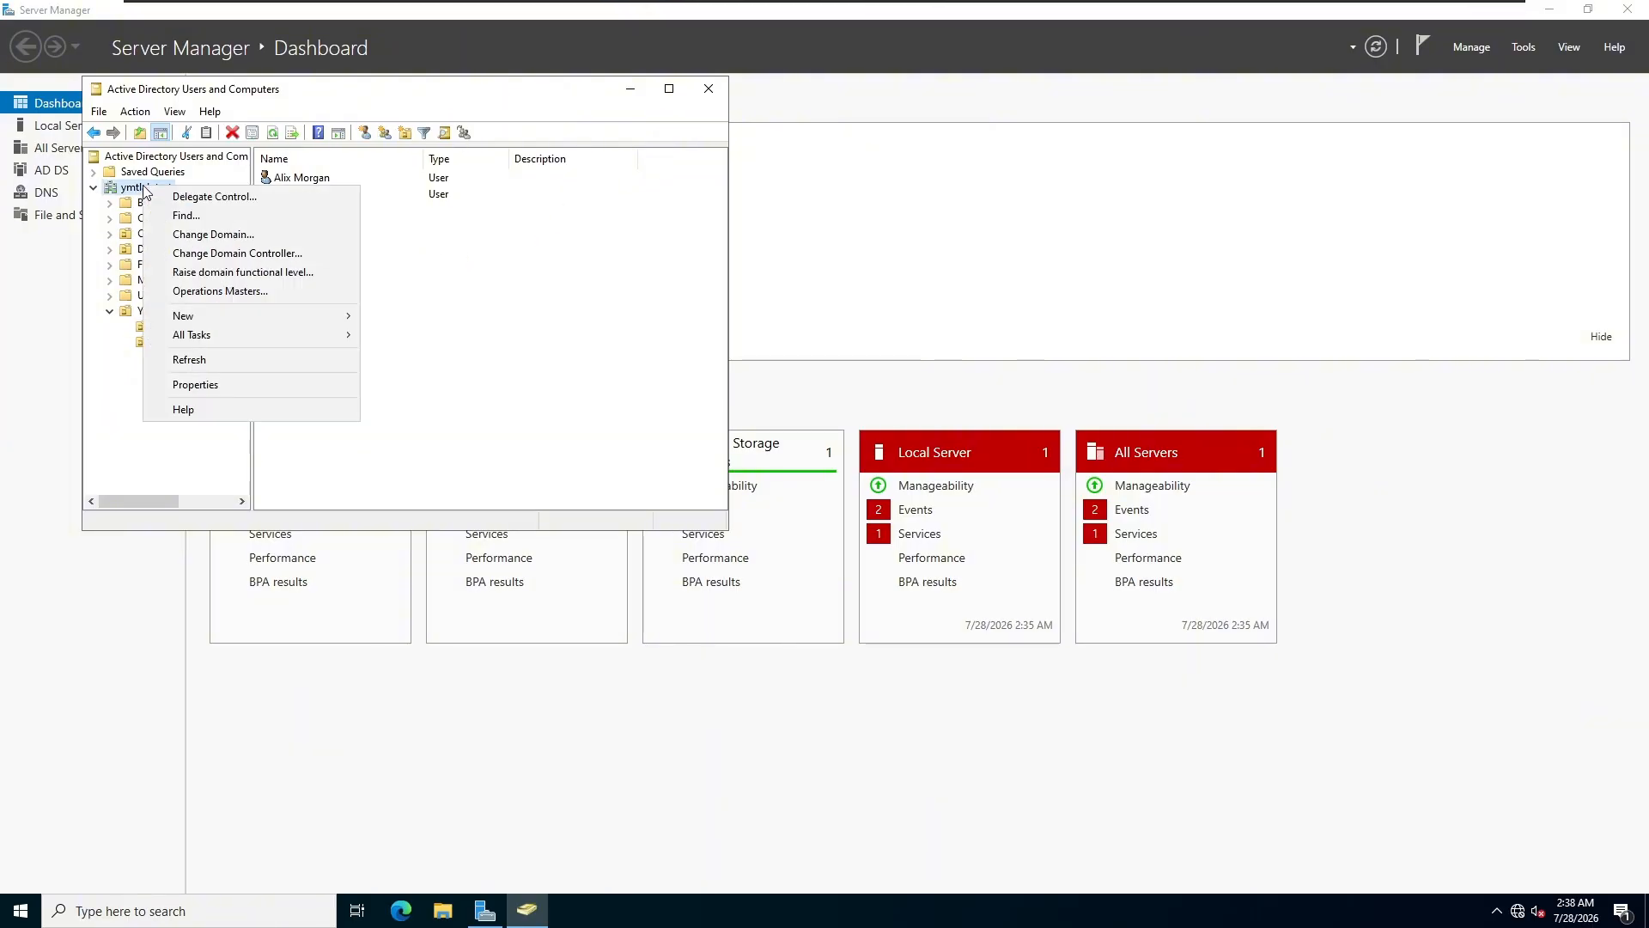
click(189, 359)
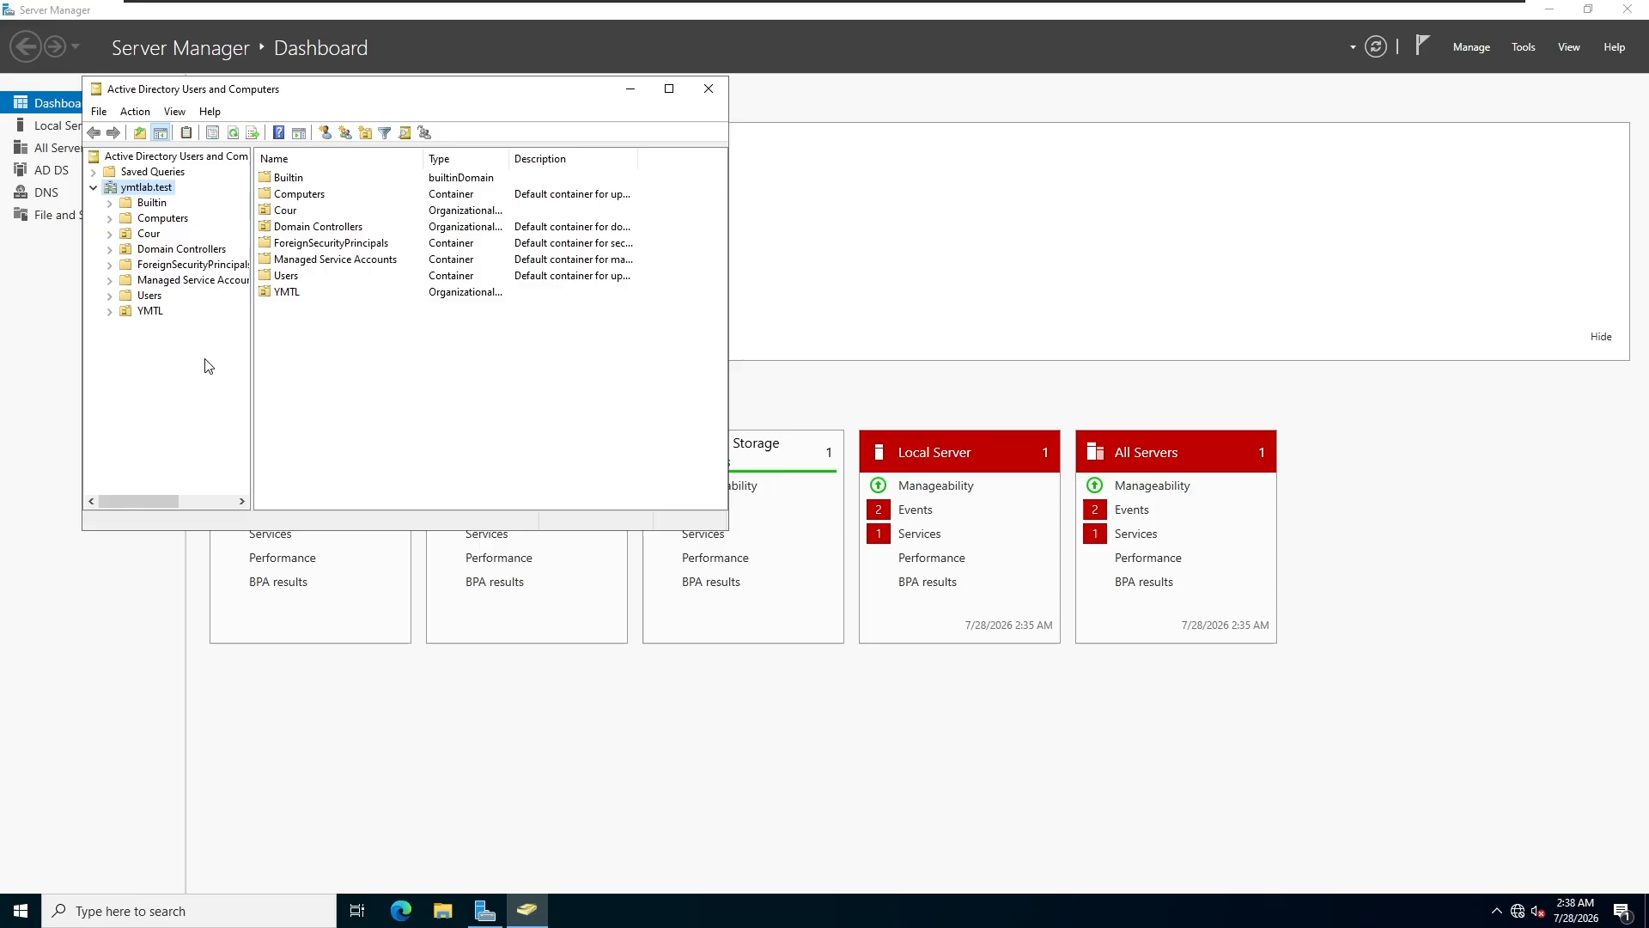
Step: Move WIN11-CL01 from the default Computers container into the YMTL > Computers OU and confirm it's there
click(145, 219)
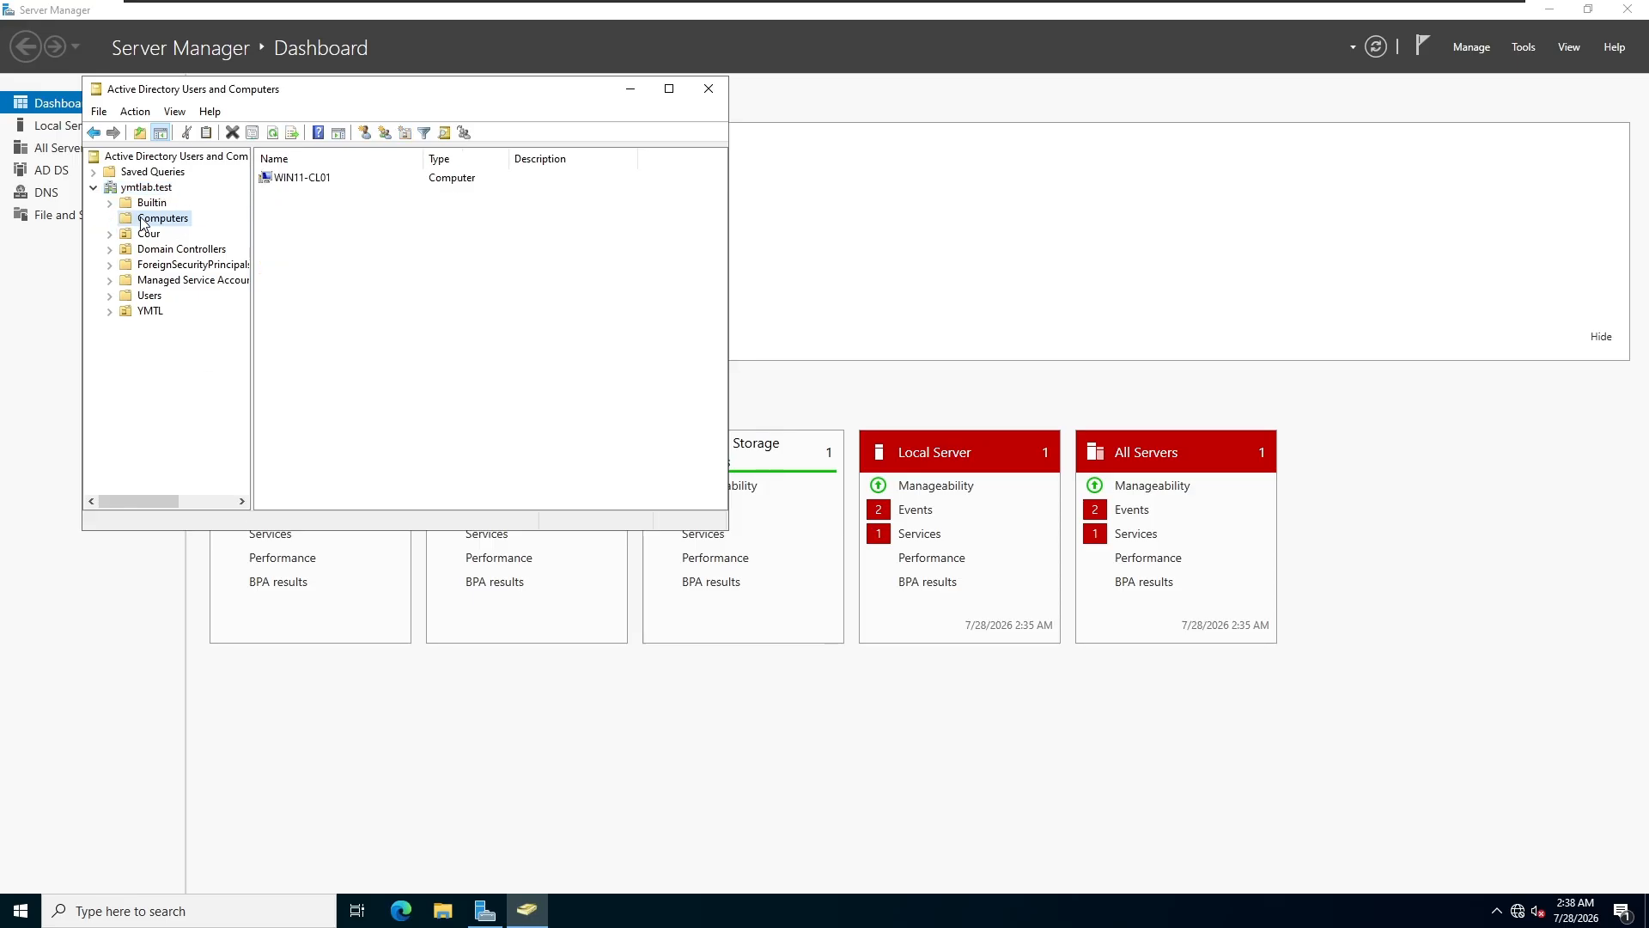
click(109, 313)
drag(286, 180, 174, 335)
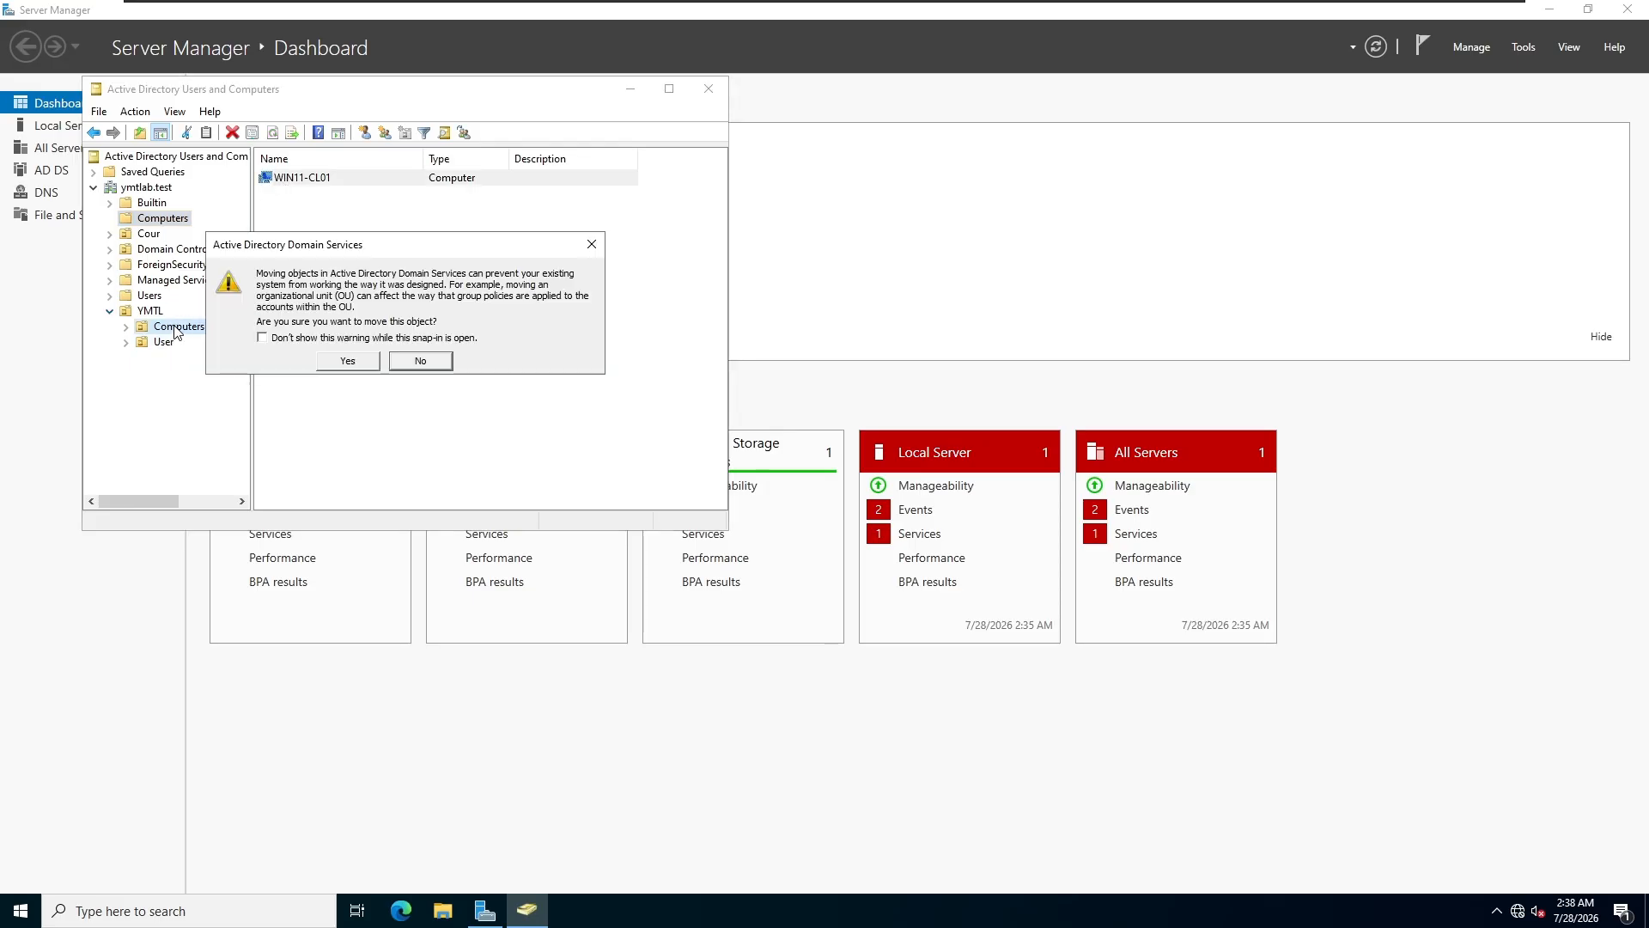
click(369, 373)
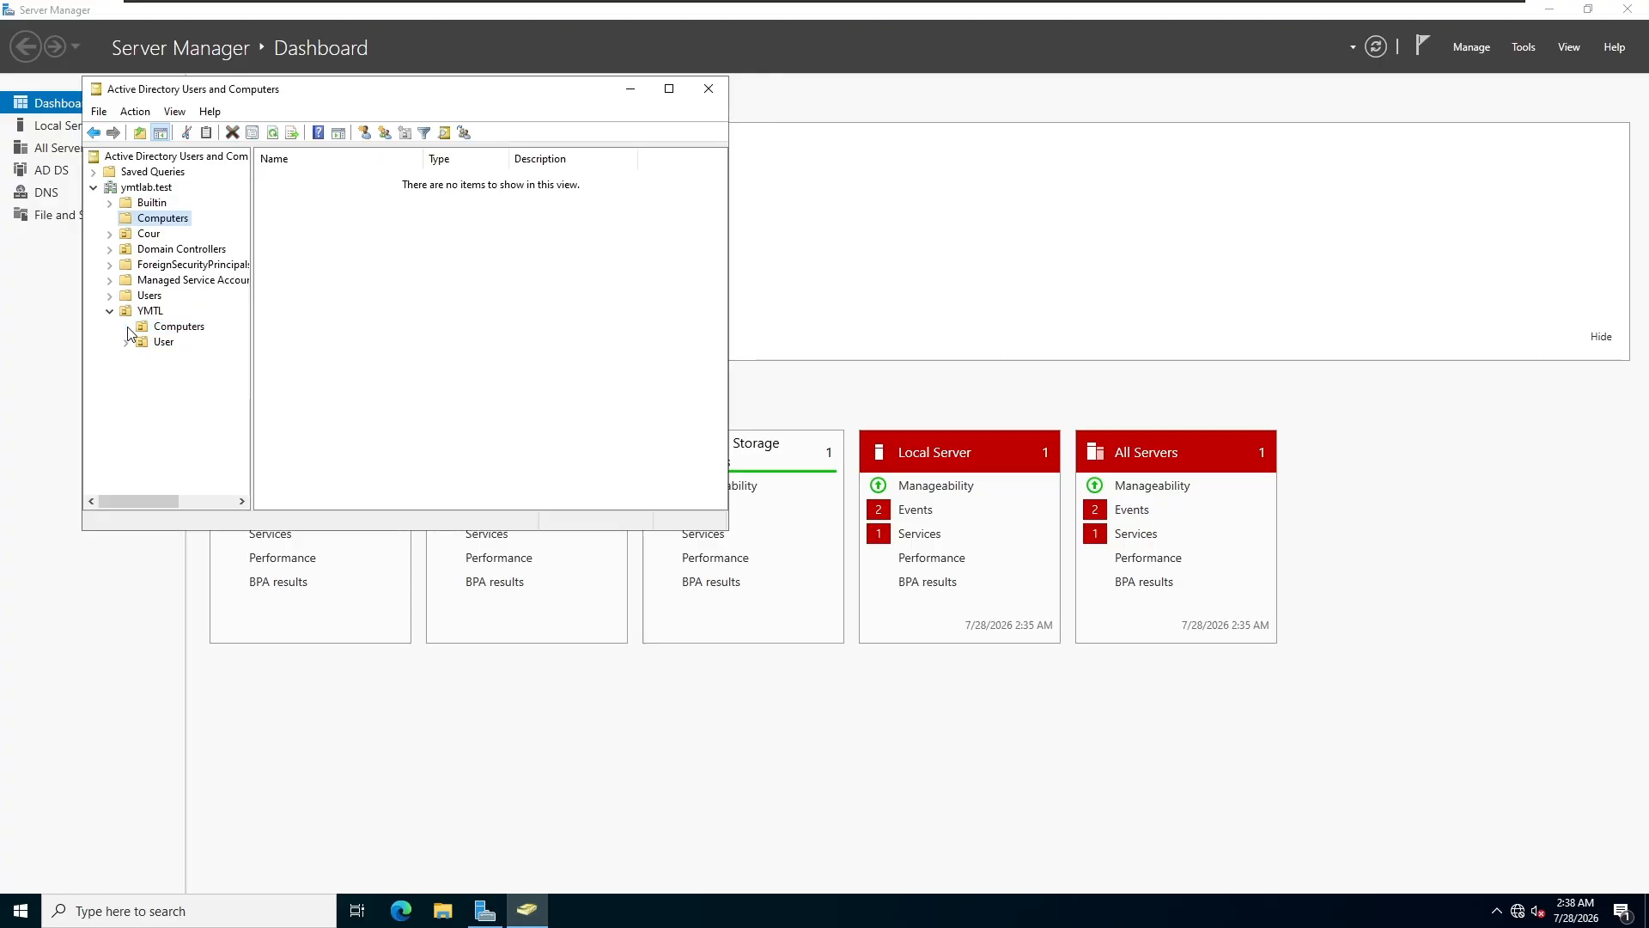
click(159, 329)
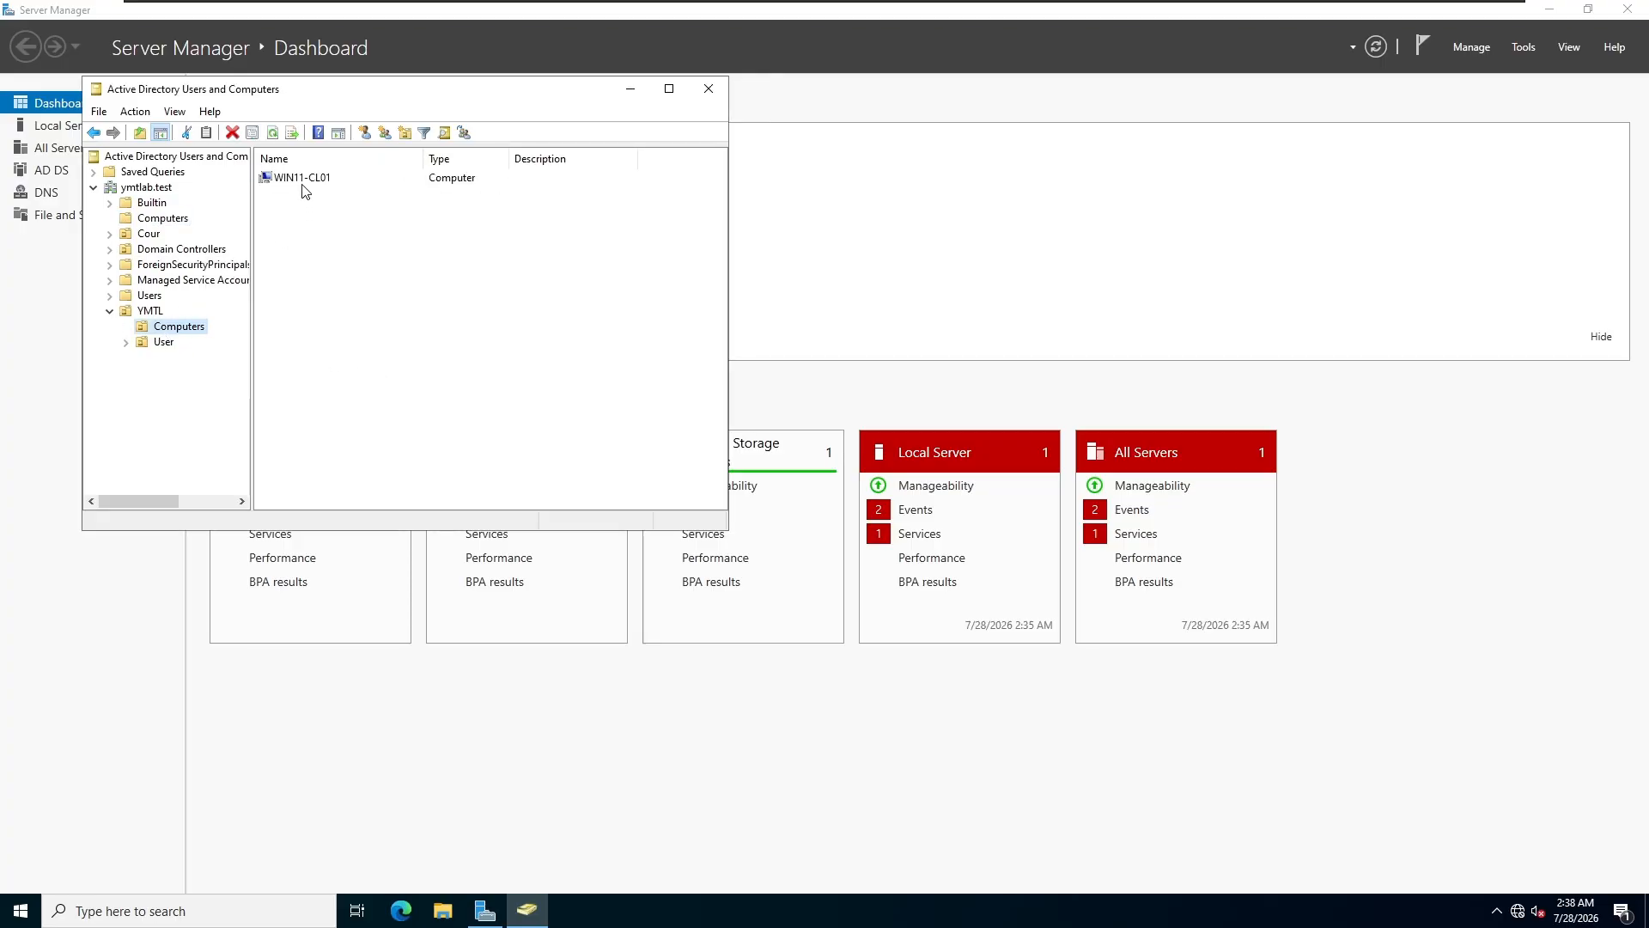